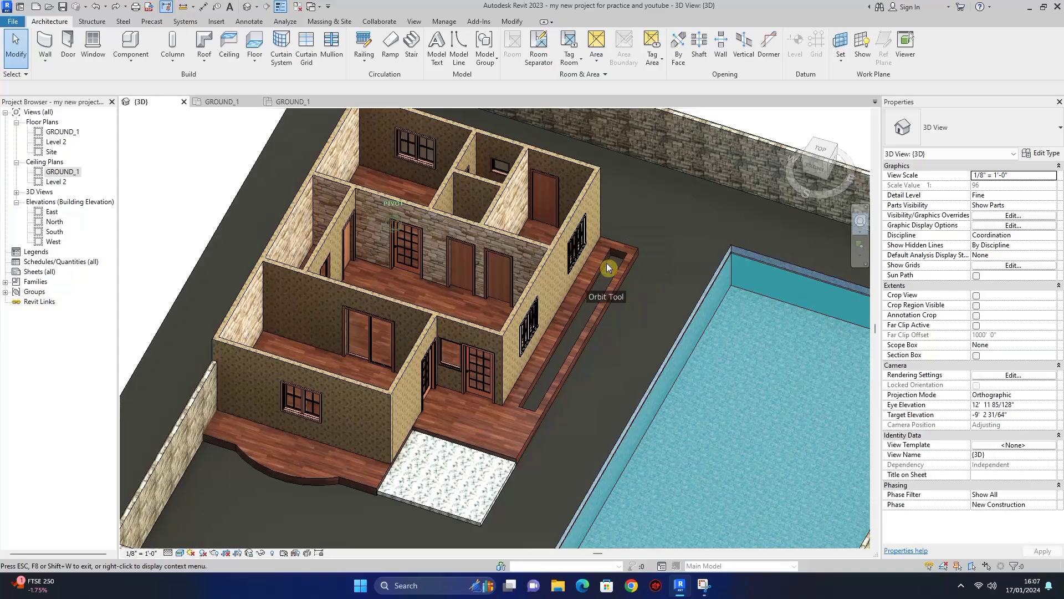
- Create parts from the house's plinth 12 floor slab
left_click_drag(597, 242, 413, 304)
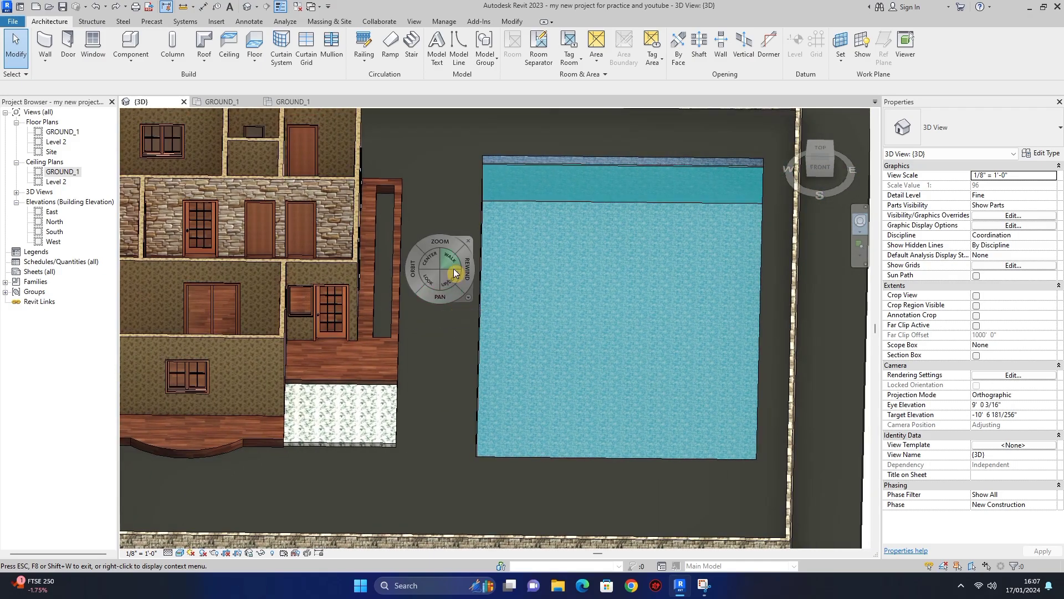
left_click_drag(443, 246, 344, 299)
left_click_drag(574, 296, 542, 328)
left_click_drag(352, 287, 432, 351)
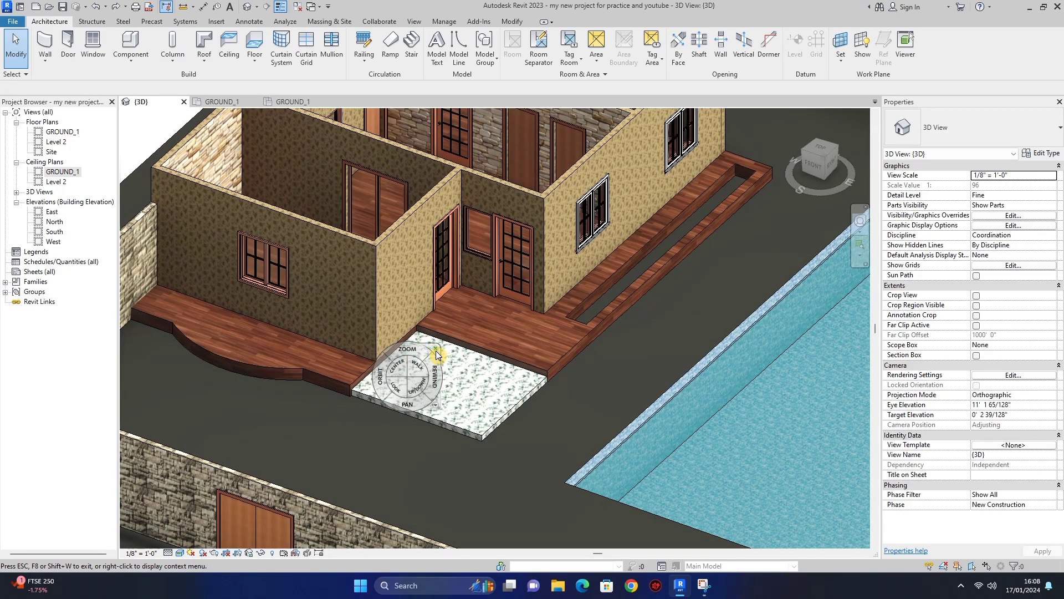
left_click(431, 352)
left_click(446, 321)
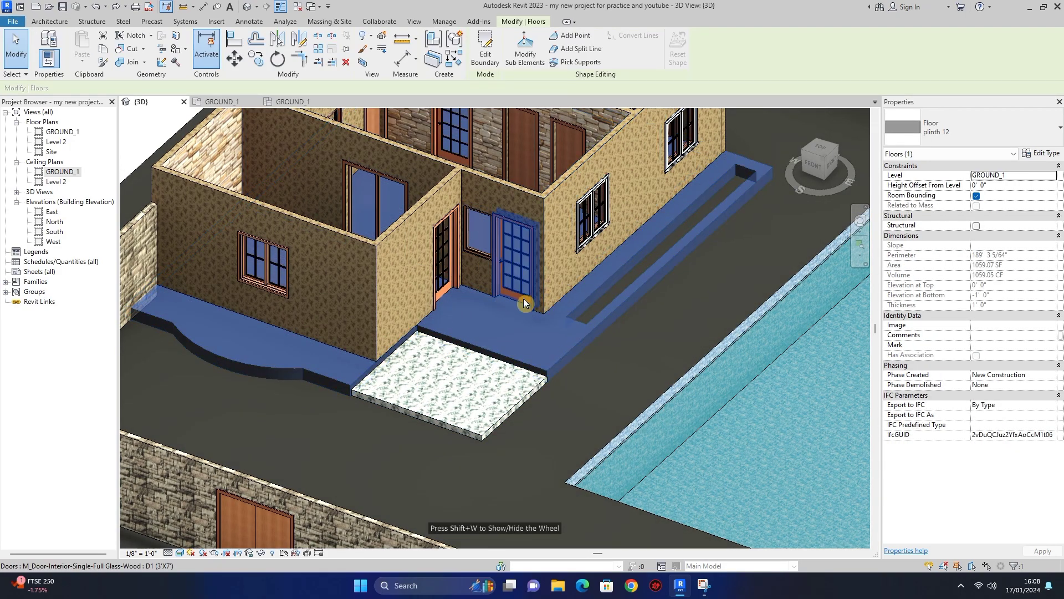
left_click(427, 58)
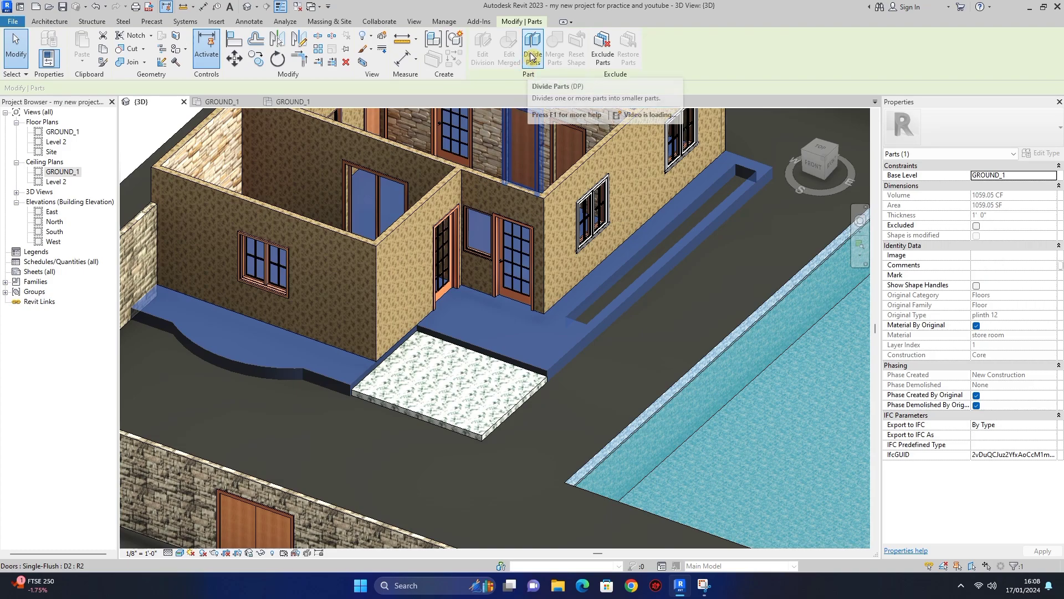
- Start a division sketch for the floor part in the GROUND_1 floor plan and outline the large upper-left room with a rectangle
left_click(534, 44)
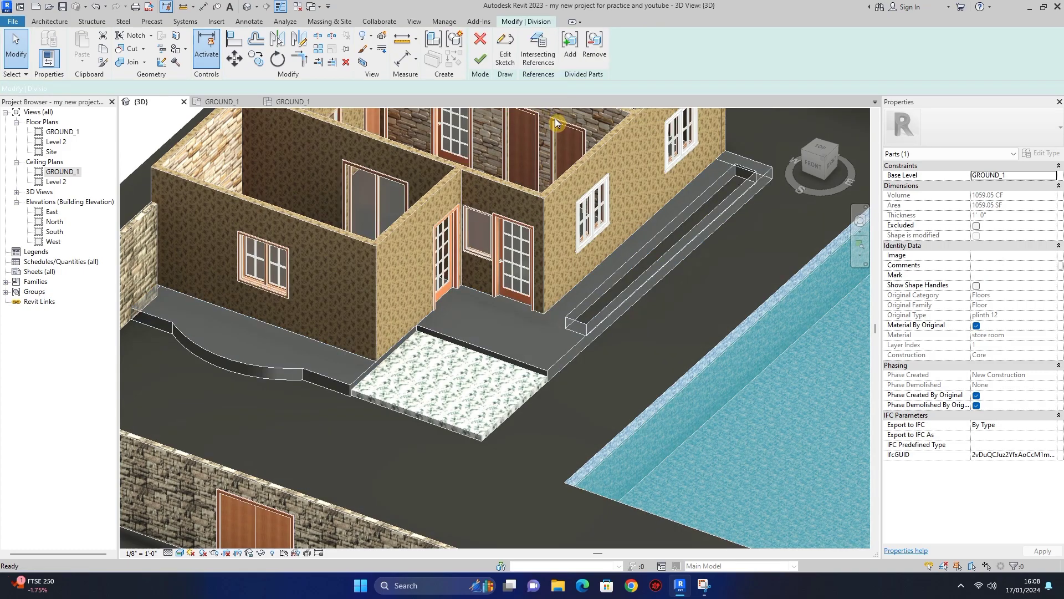
left_click(506, 58)
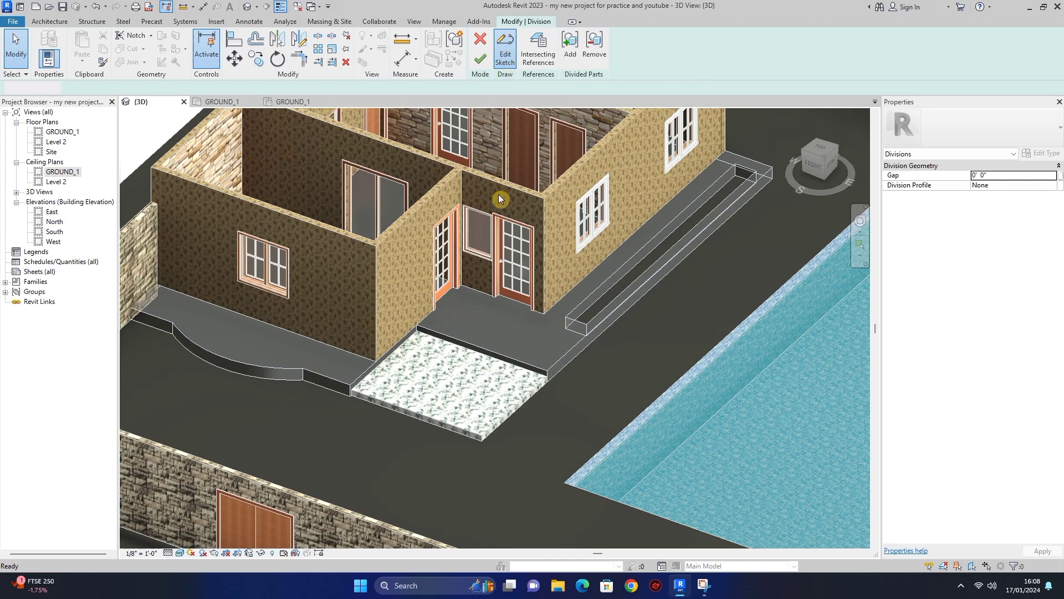
left_click(220, 105)
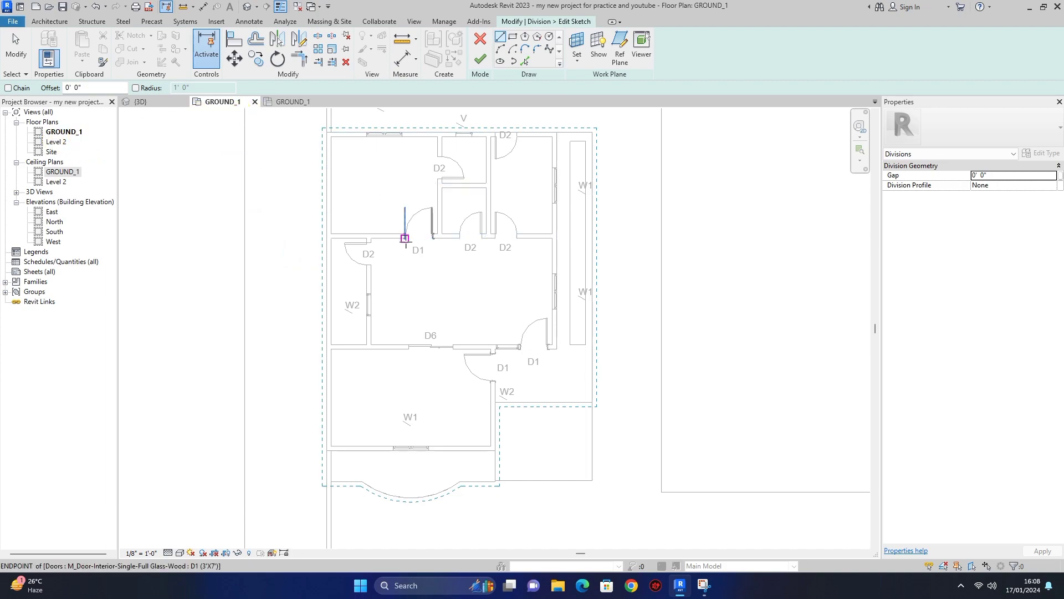
left_click(513, 36)
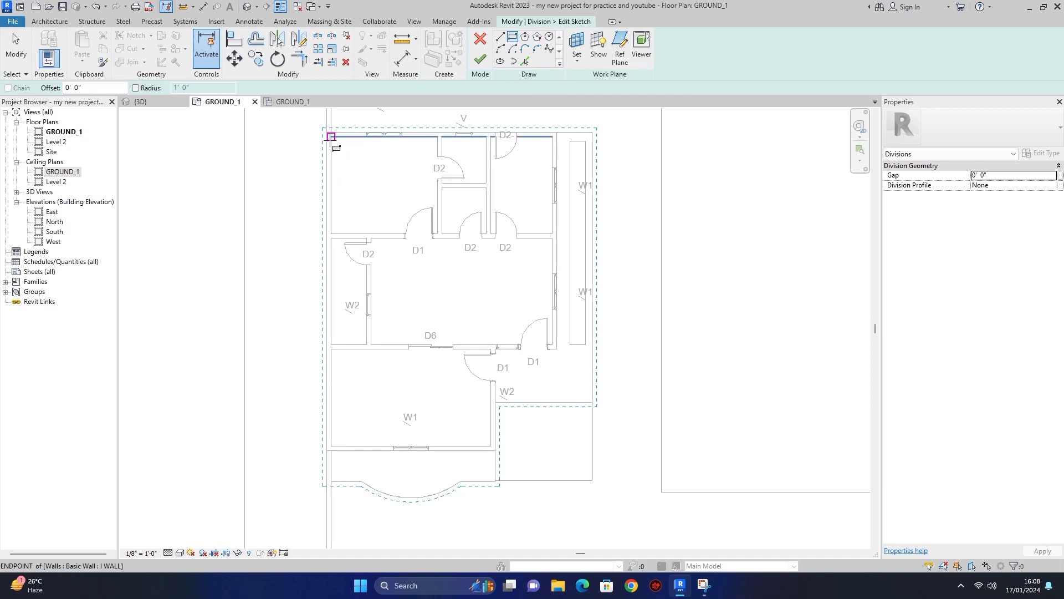
left_click(437, 234)
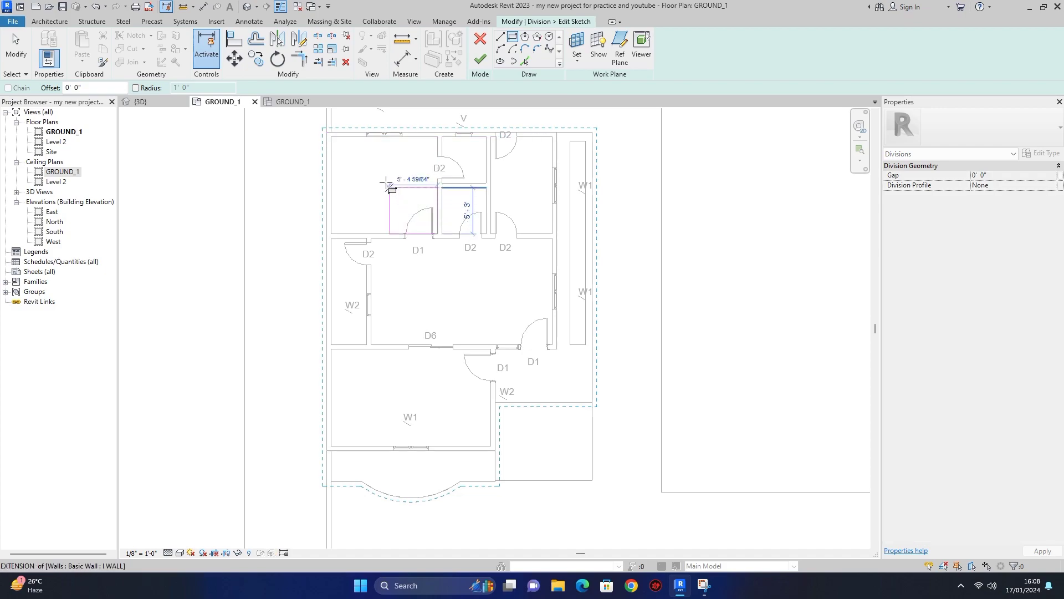
left_click(330, 136)
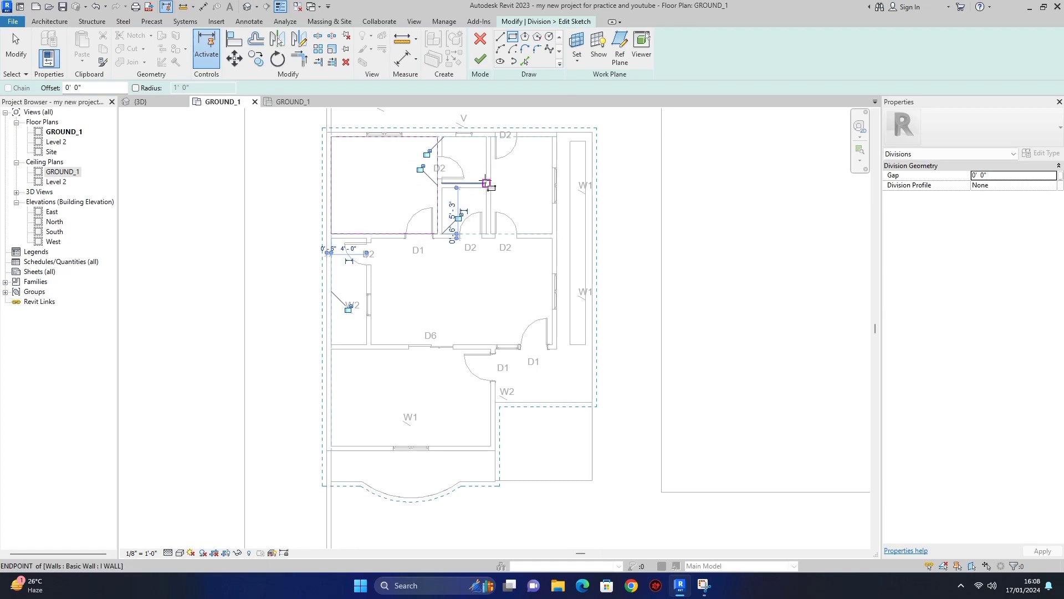
- Sketch division rectangles along the inner wall faces of the two small 5' wide rooms and the upper-right room
left_click(442, 137)
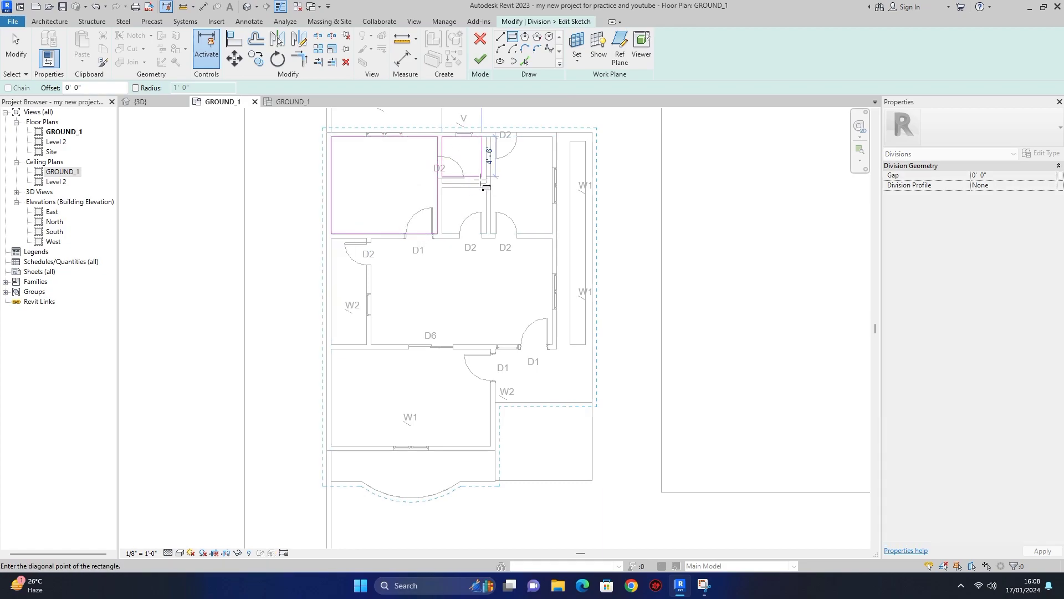
left_click(487, 183)
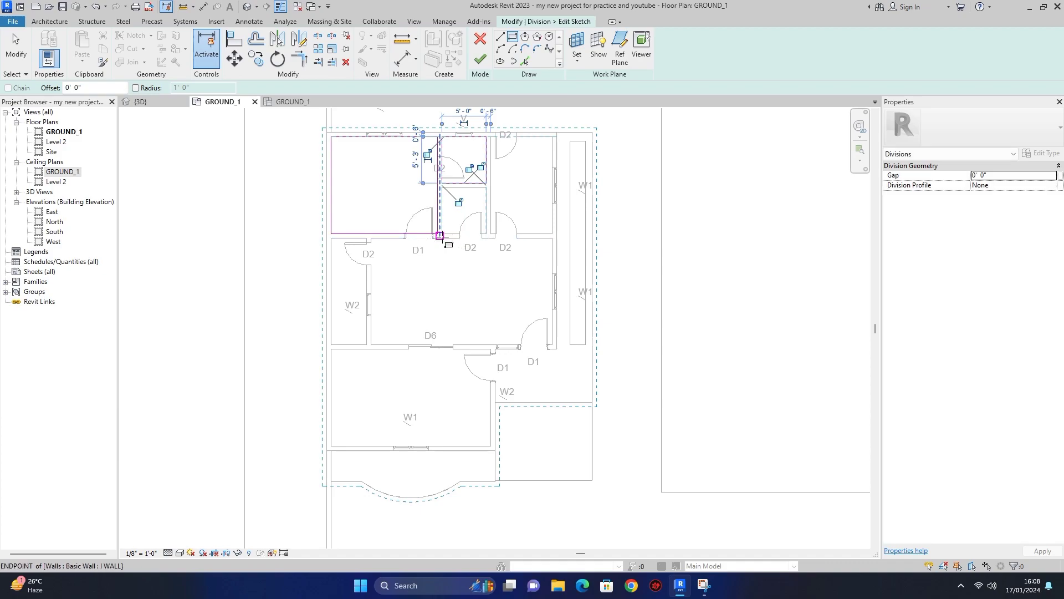
left_click(442, 234)
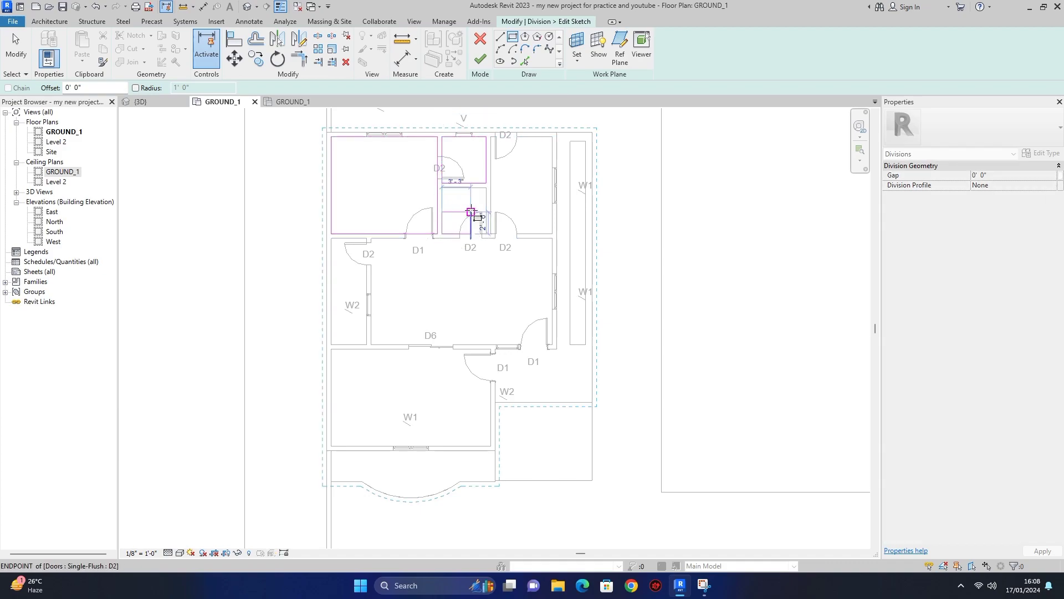
left_click(486, 188)
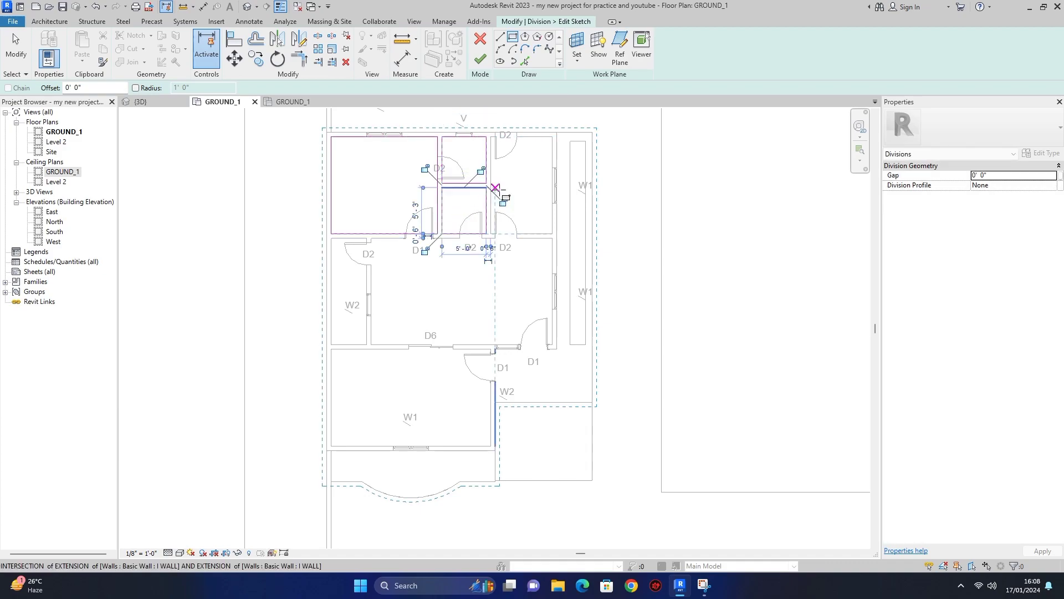
left_click(552, 233)
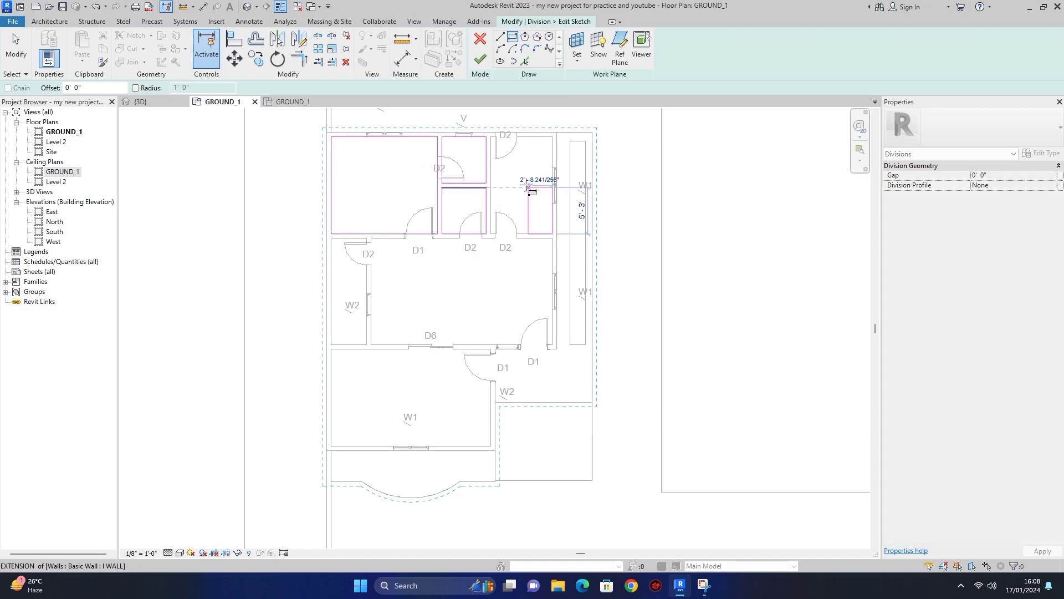
left_click(490, 136)
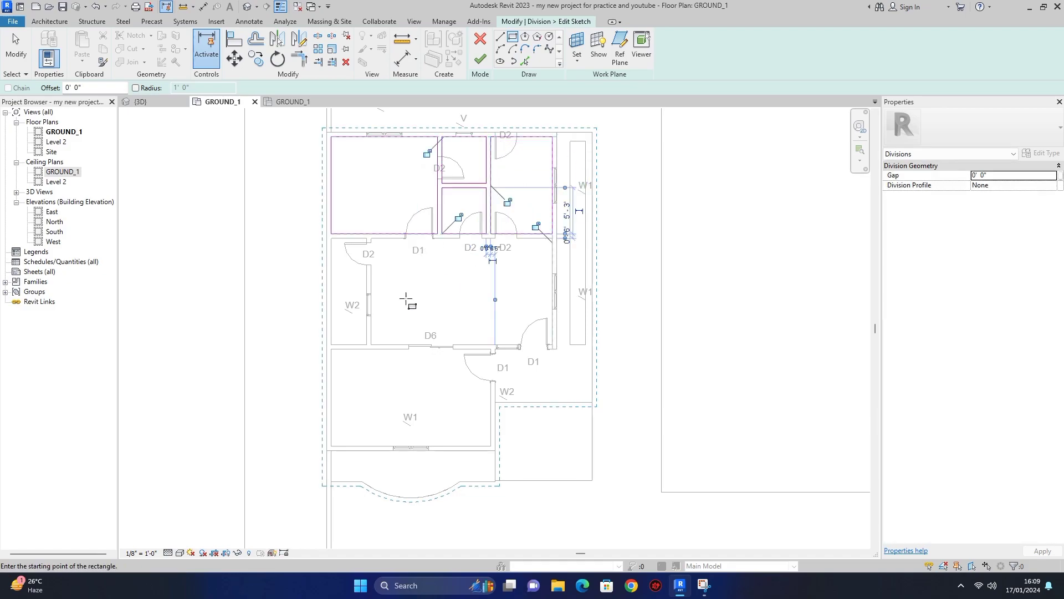
- Sketch division rectangles around the narrow 4' by 12' room beside the hall and around the central hall
left_click(331, 238)
left_click(367, 344)
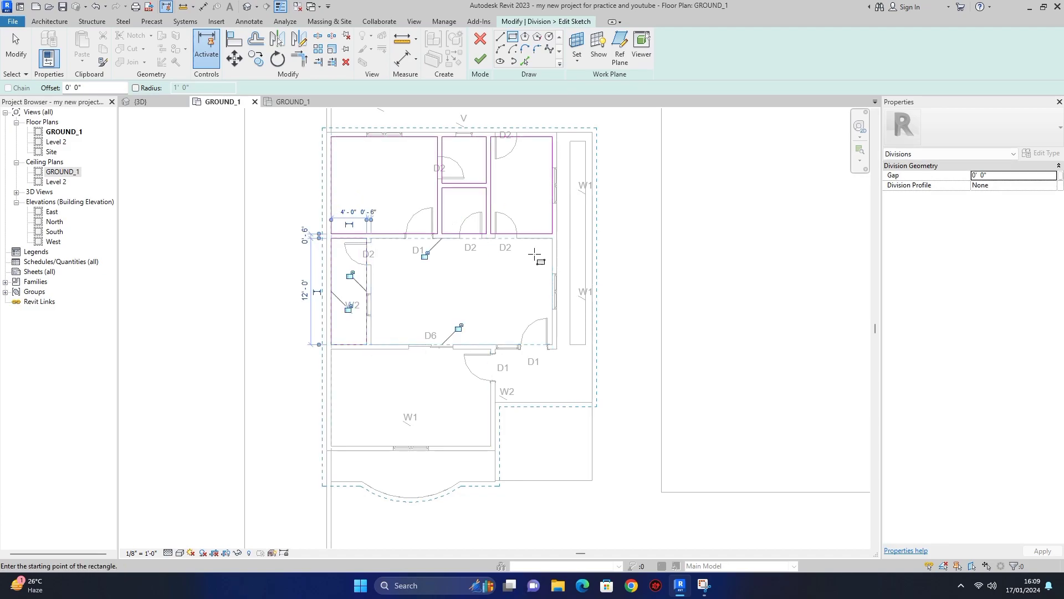
left_click(554, 237)
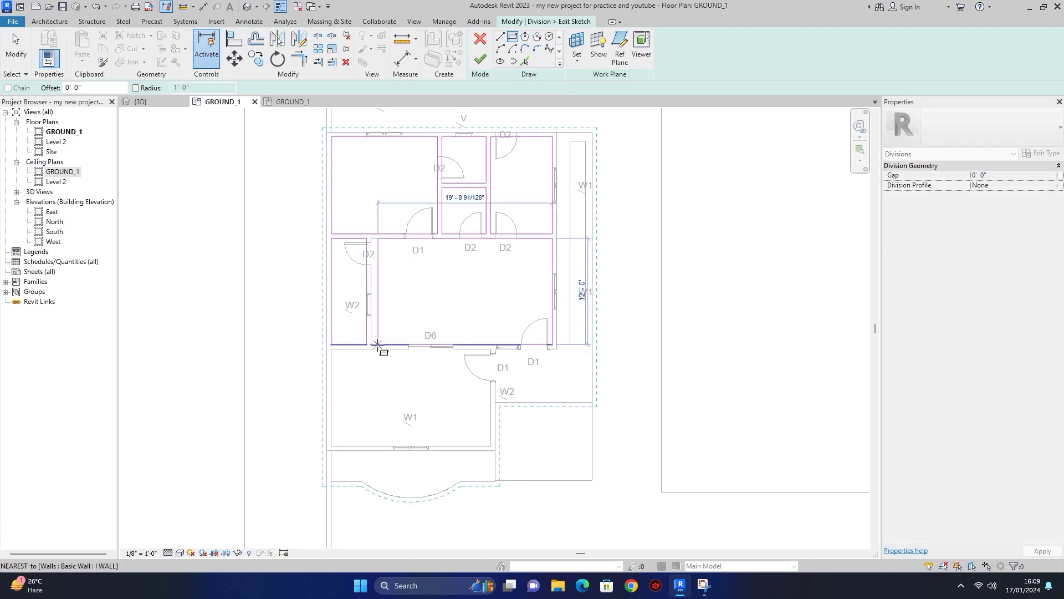
left_click(371, 344)
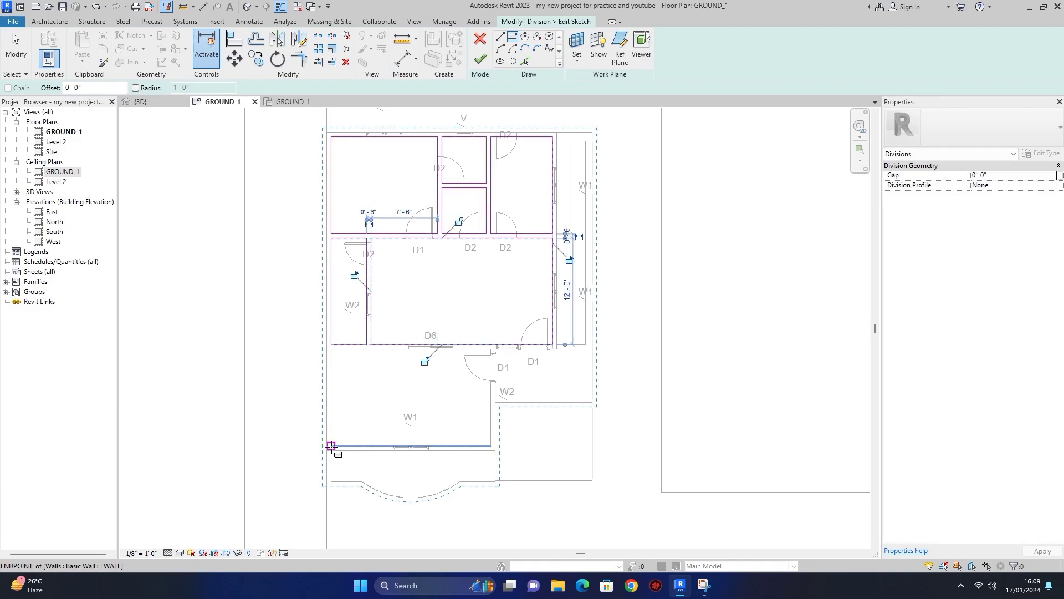
- Sketch an 18' by 11' rectangle around the front room's inner walls and finish the part division
left_click(331, 445)
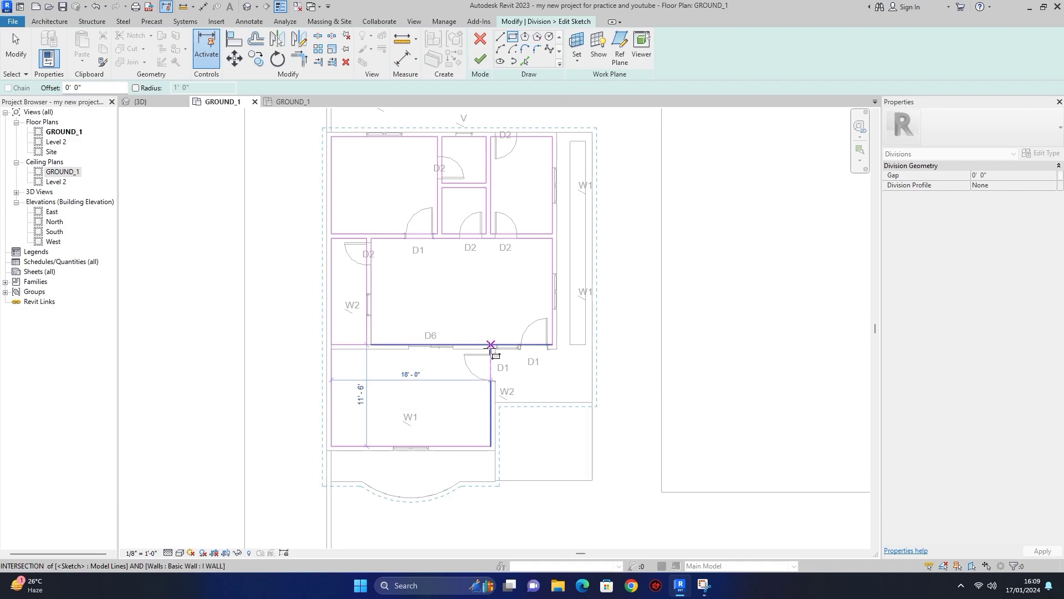
left_click(490, 348)
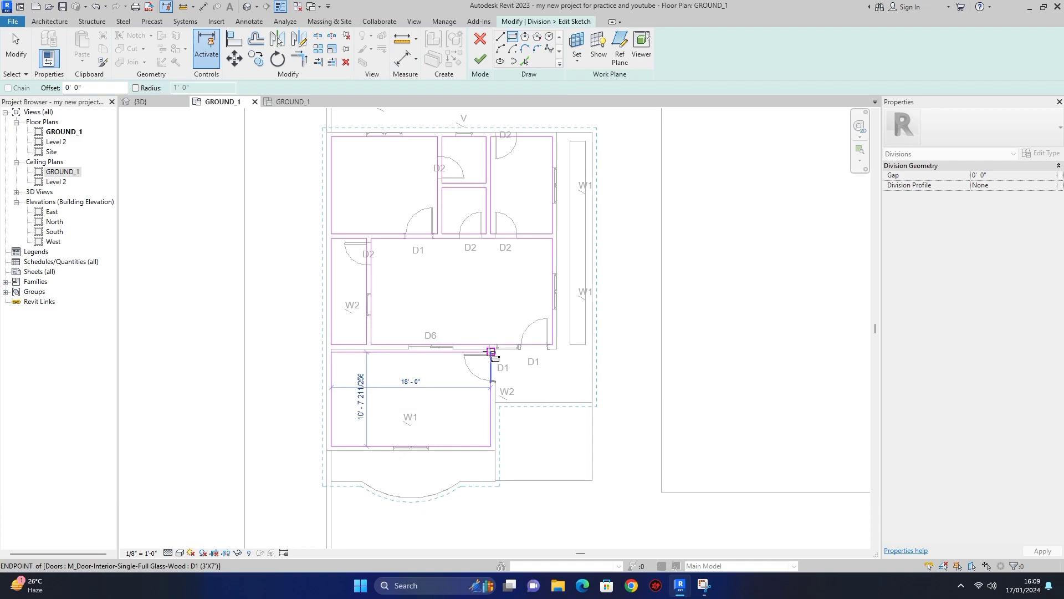
left_click(490, 349)
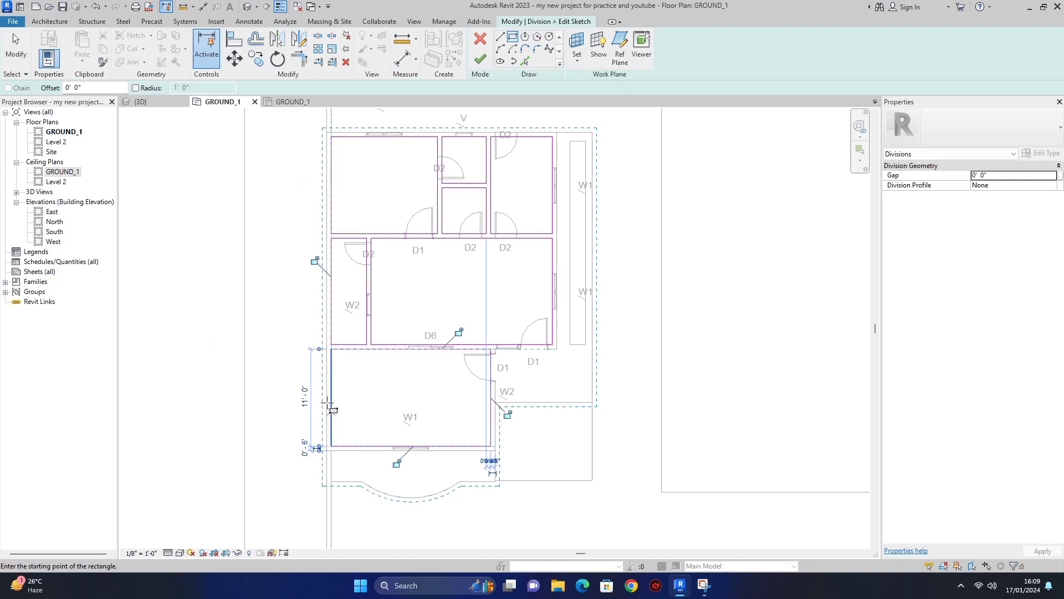
left_click(480, 60)
left_click(480, 61)
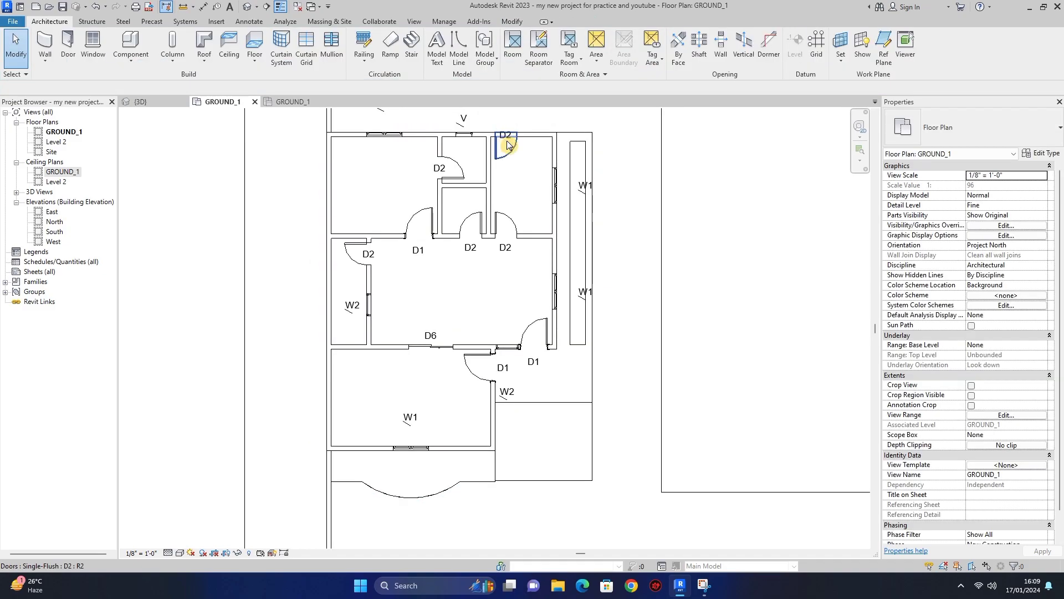
- In the 3D view, check the floor division by selecting the individual room parts and the outer plinth part
left_click(159, 105)
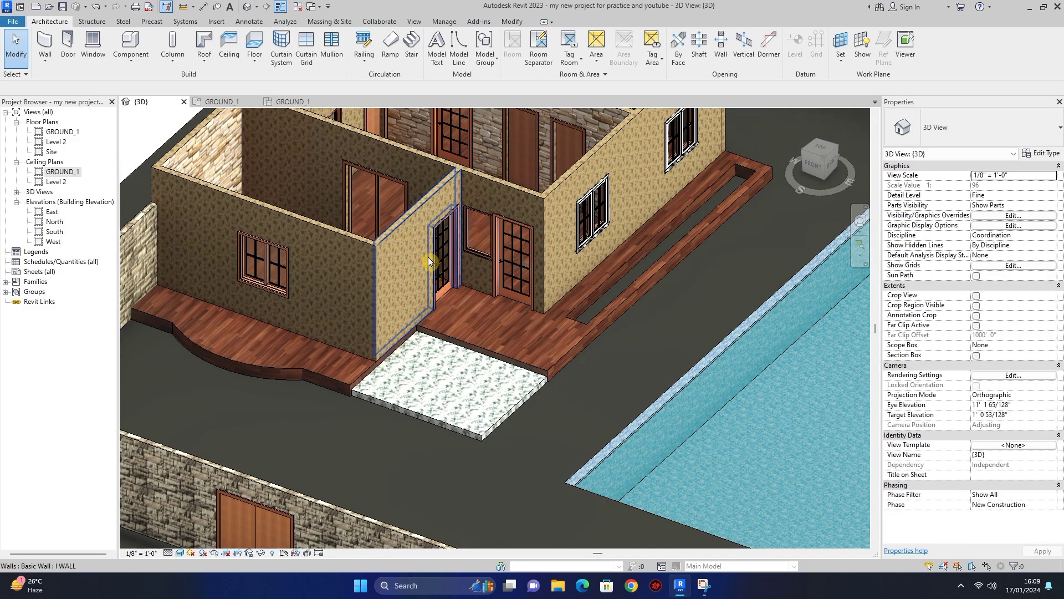
left_click(863, 222)
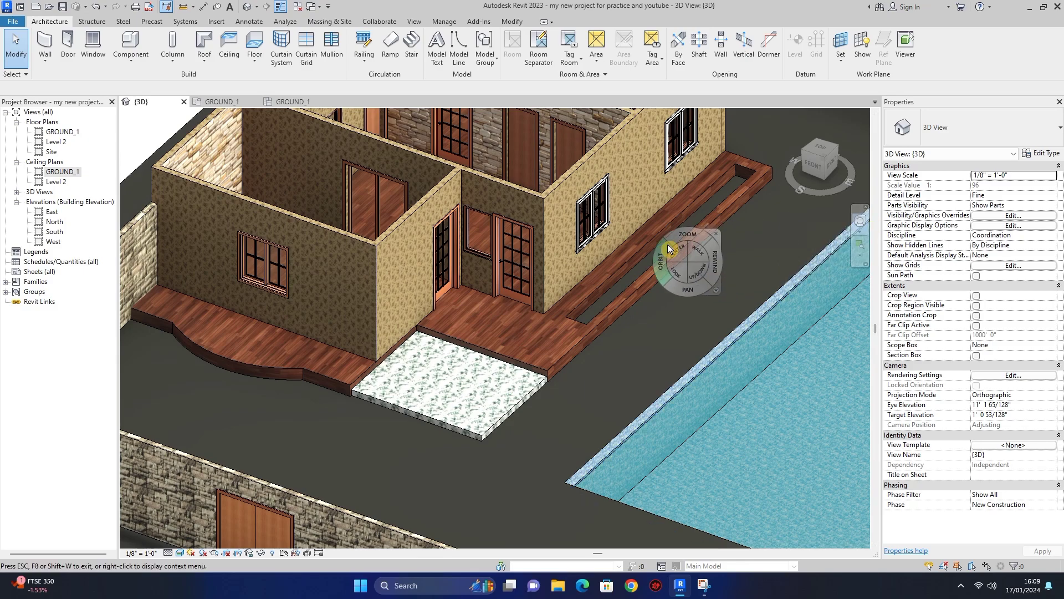
left_click_drag(659, 265, 614, 447)
left_click_drag(523, 250, 524, 293)
left_click_drag(444, 268, 526, 293)
left_click(557, 268)
left_click(607, 301)
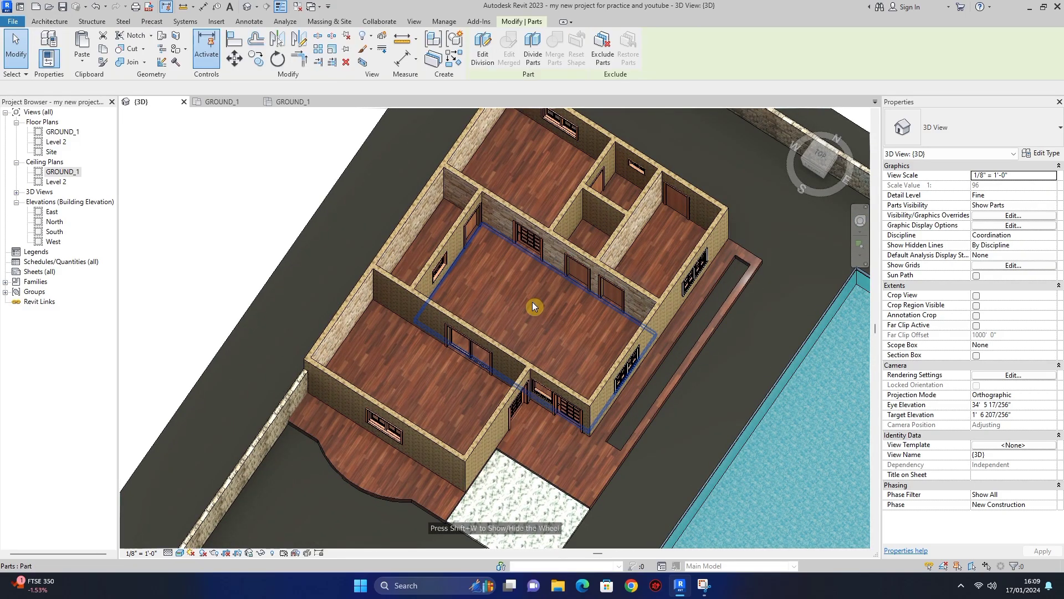
left_click(412, 387)
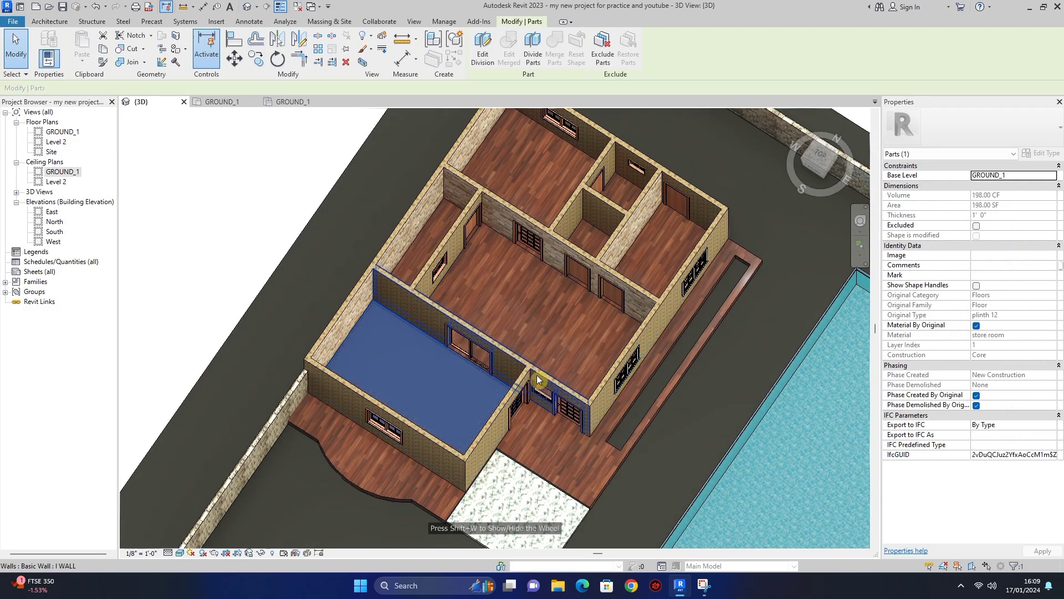
left_click(551, 167)
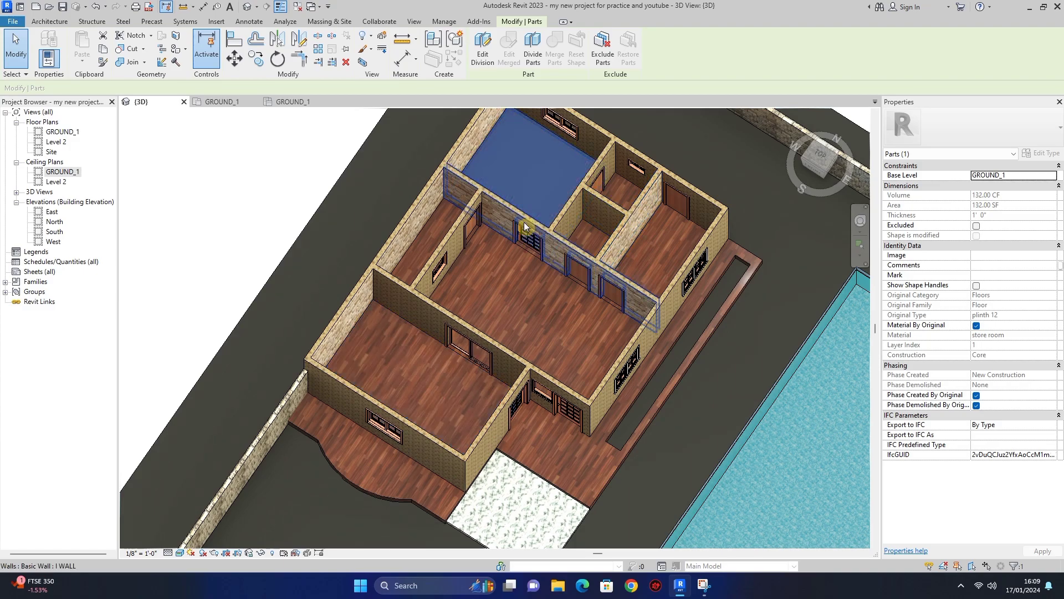
left_click(439, 223)
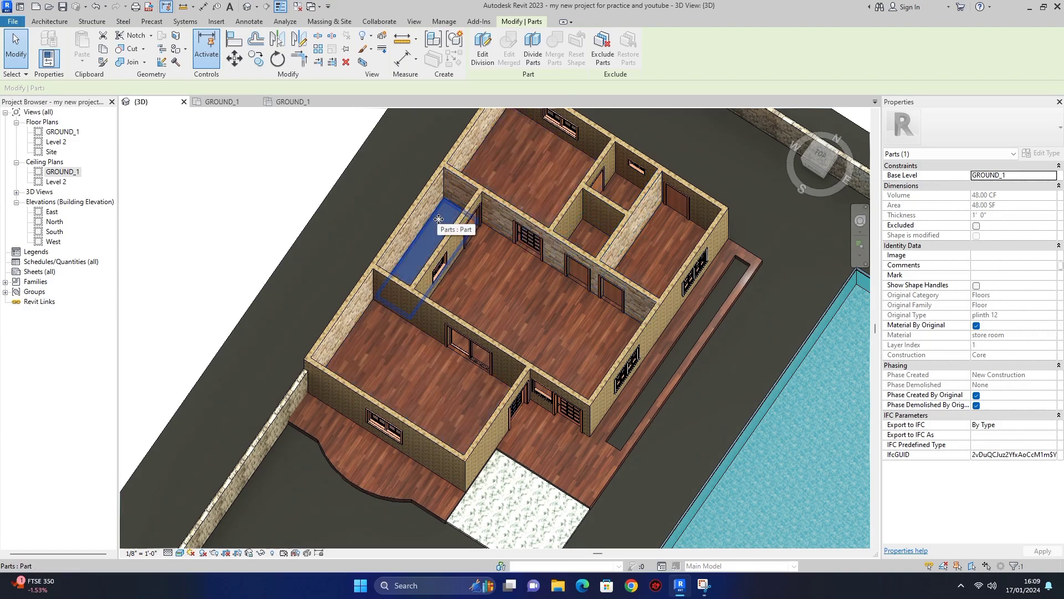
left_click(590, 238)
left_click(667, 239)
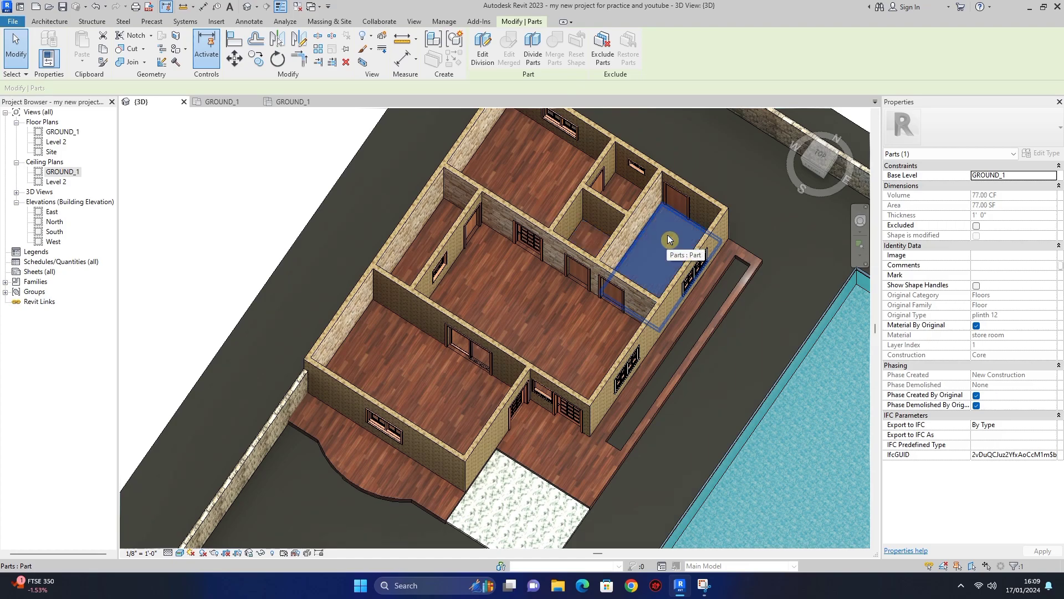
left_click(620, 191)
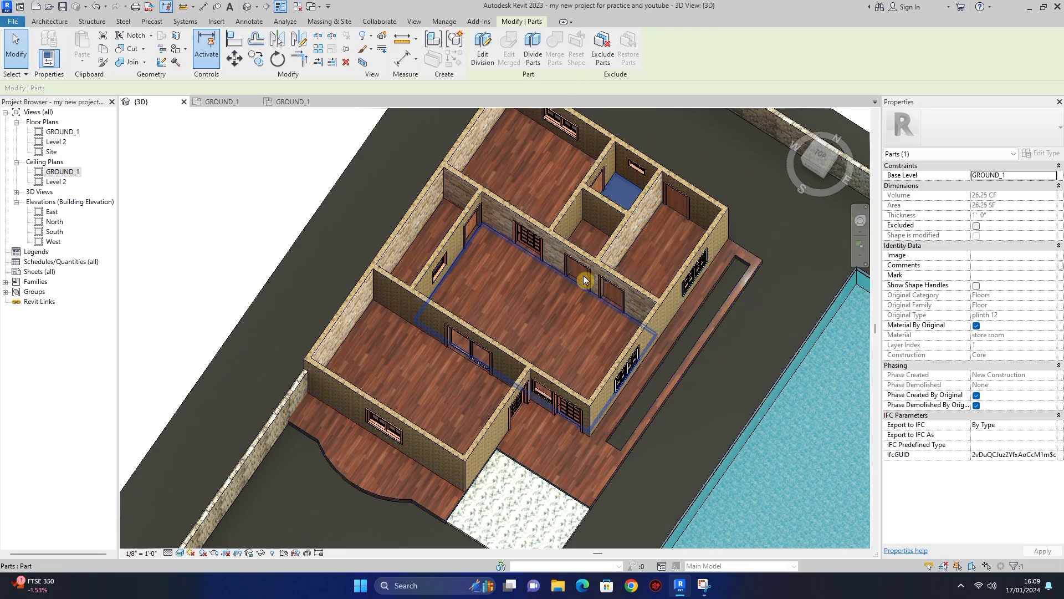
left_click(588, 458)
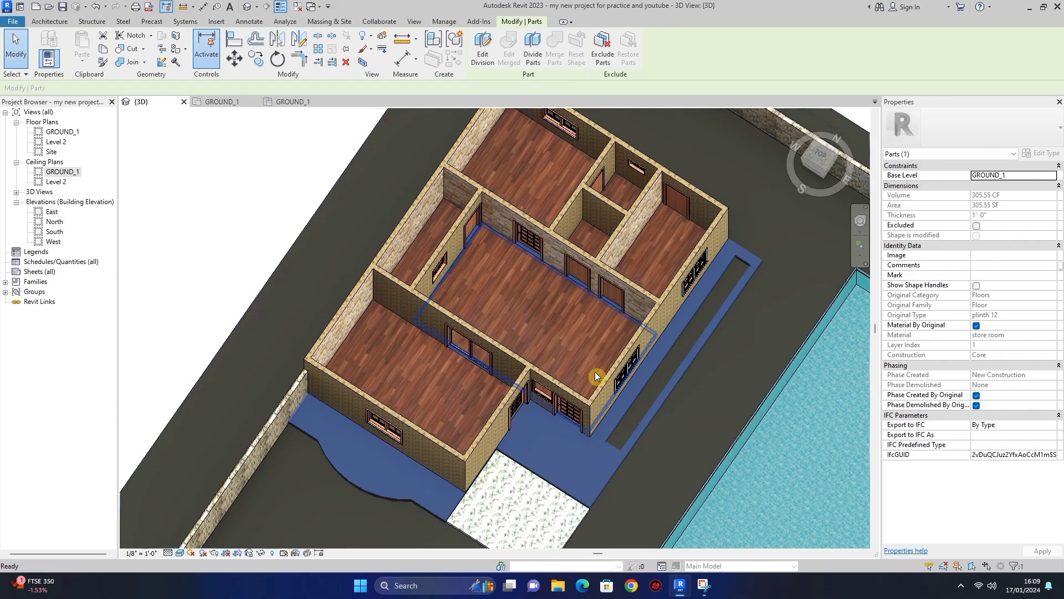
key("Escape")
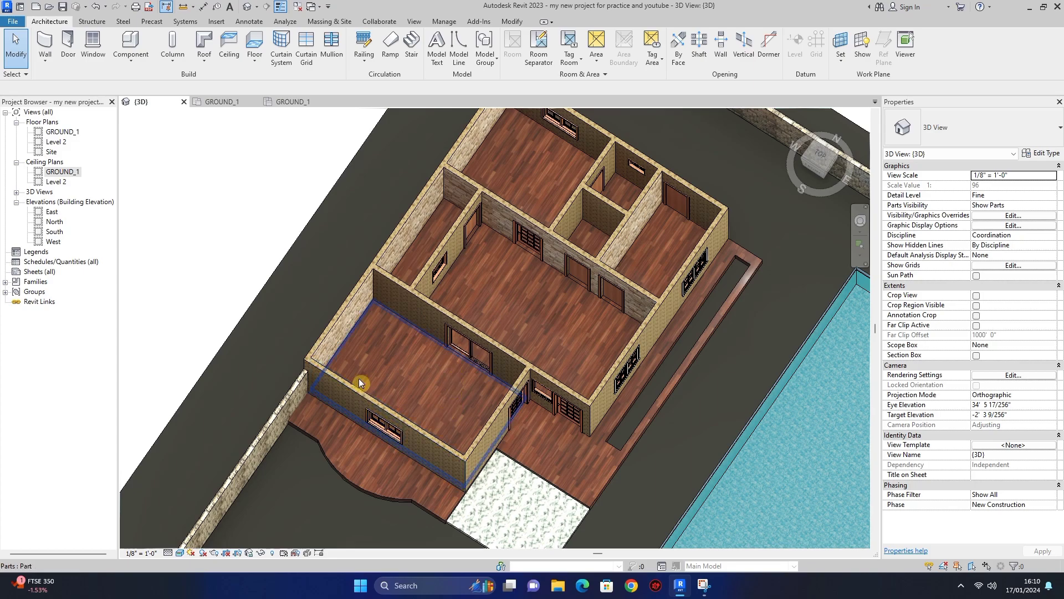
- Inspect the Material By Original setting of the front room's floor part
left_click(387, 368)
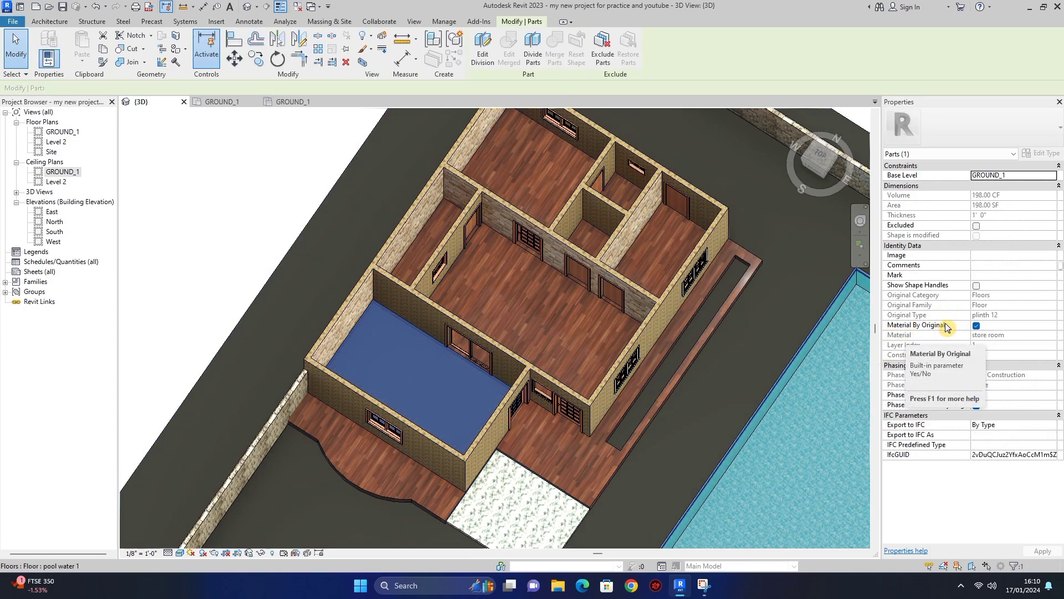
key("Escape")
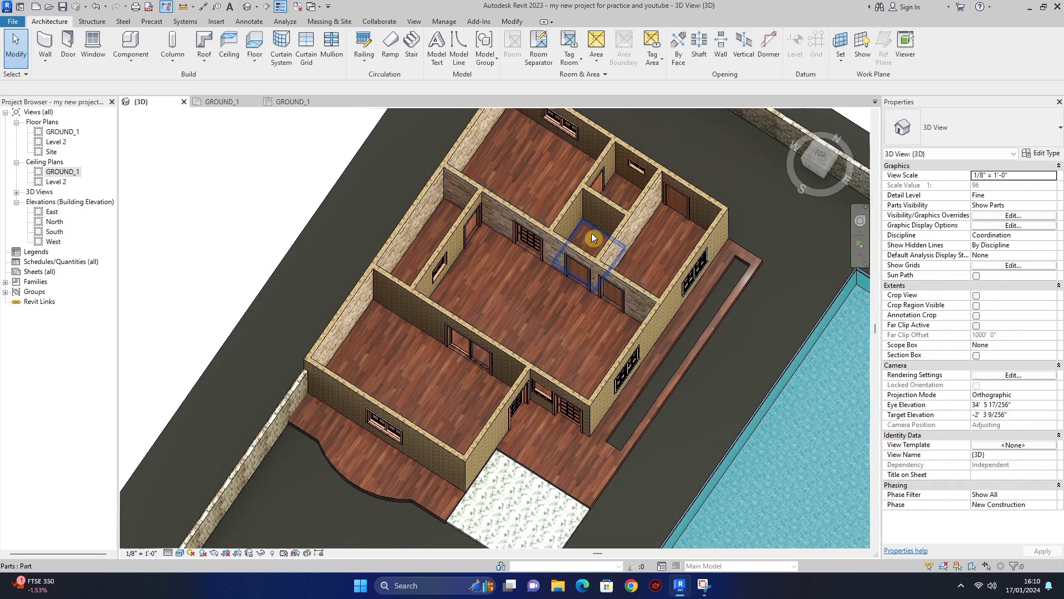
- Turn off Material By Original for the small bathroom floor part adjoining the central hall and create a new material named bathroom1
left_click(592, 237)
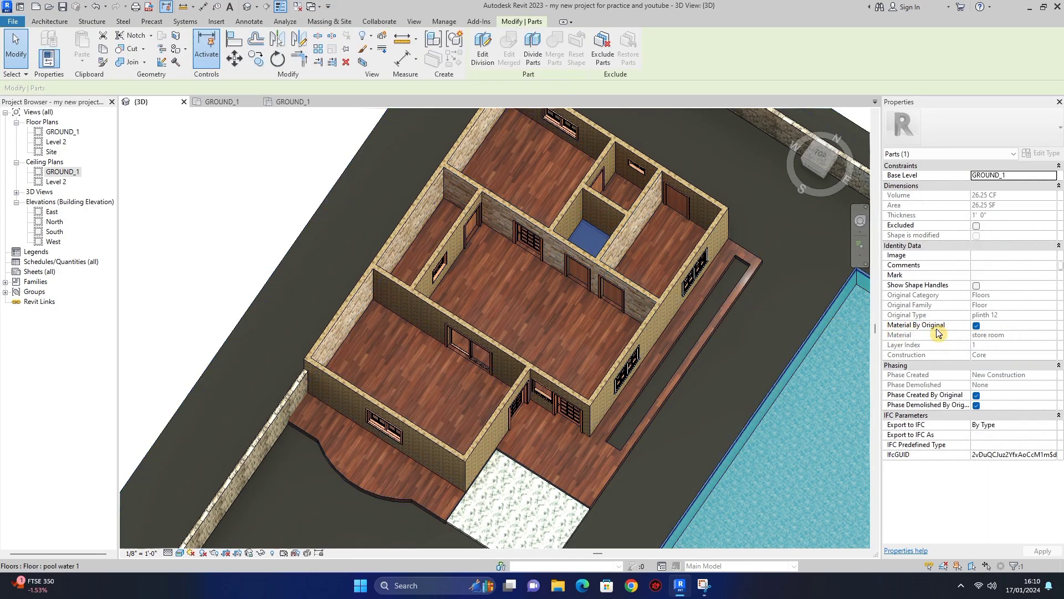
left_click(976, 325)
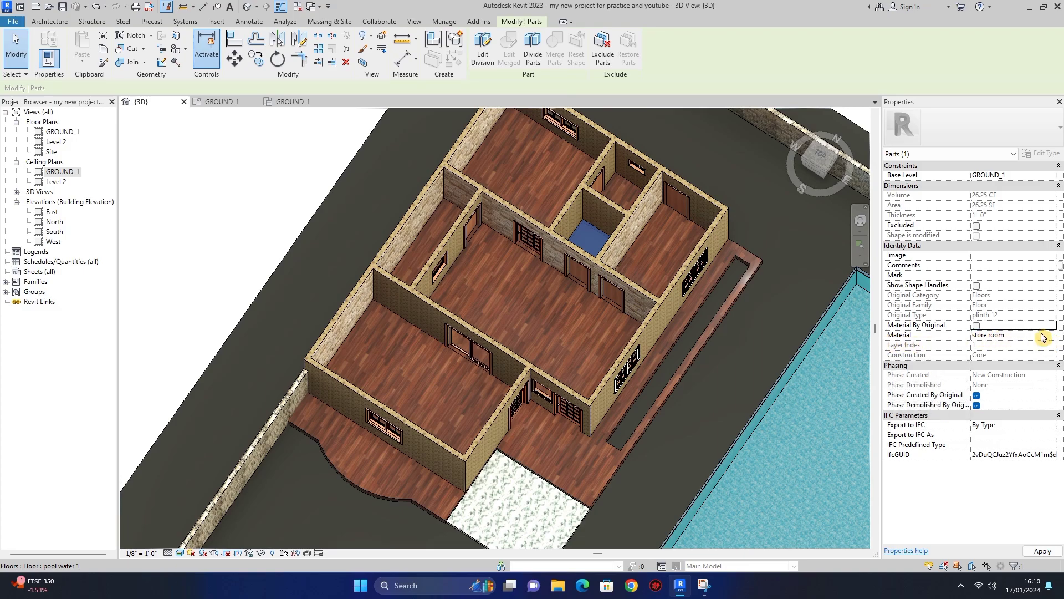
left_click(1053, 339)
left_click(1053, 339)
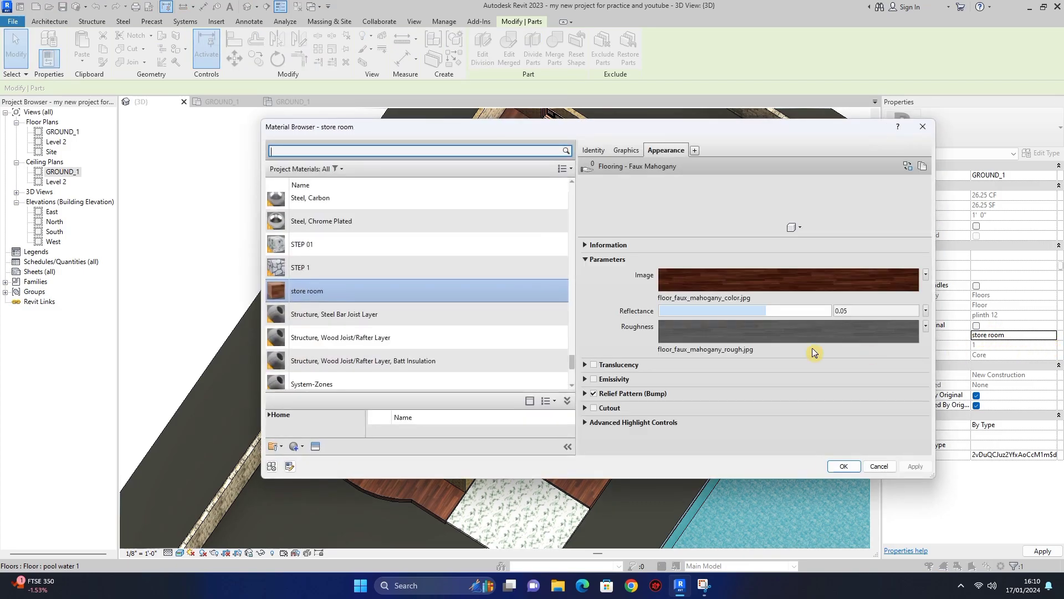
left_click(298, 452)
left_click(334, 461)
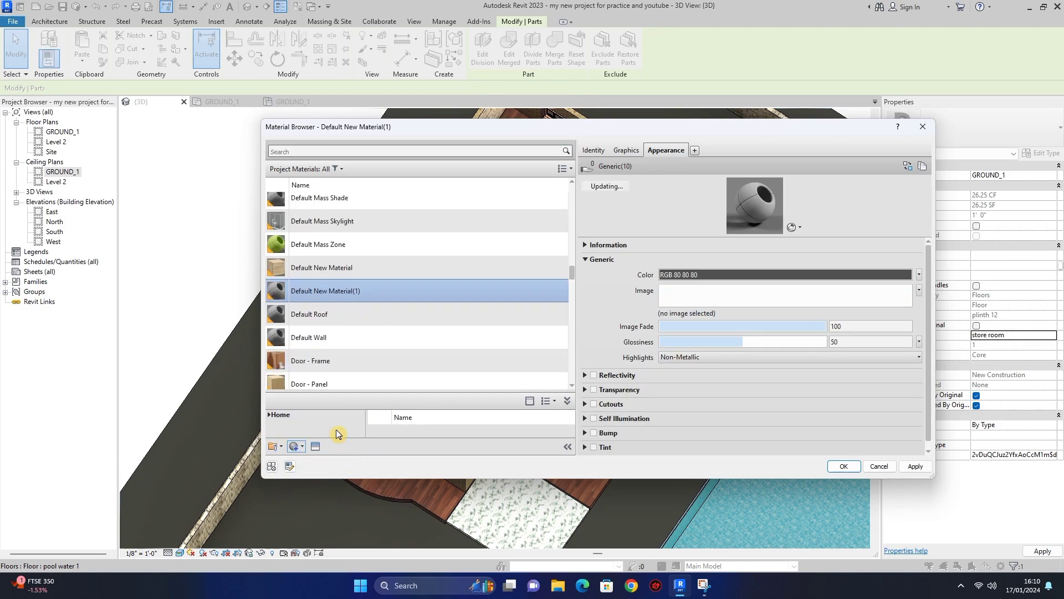
right_click(342, 290)
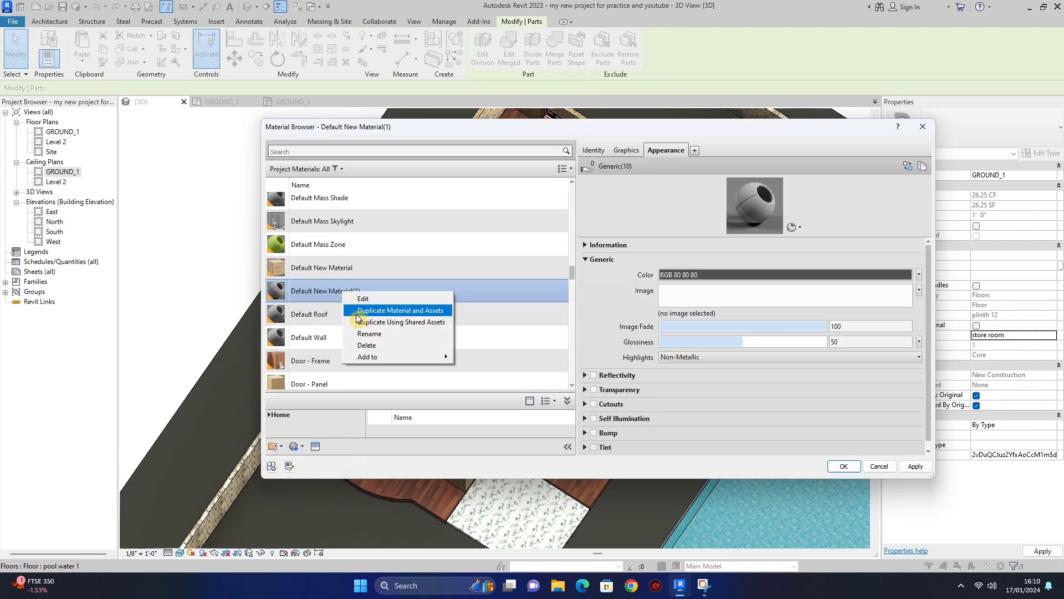
left_click(374, 335)
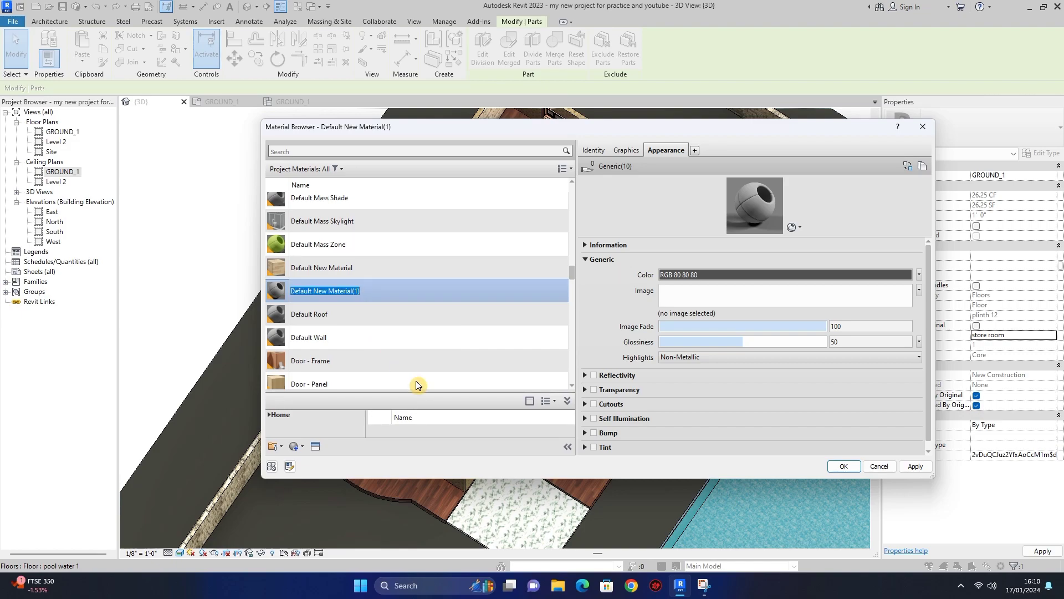
type("bathroom1")
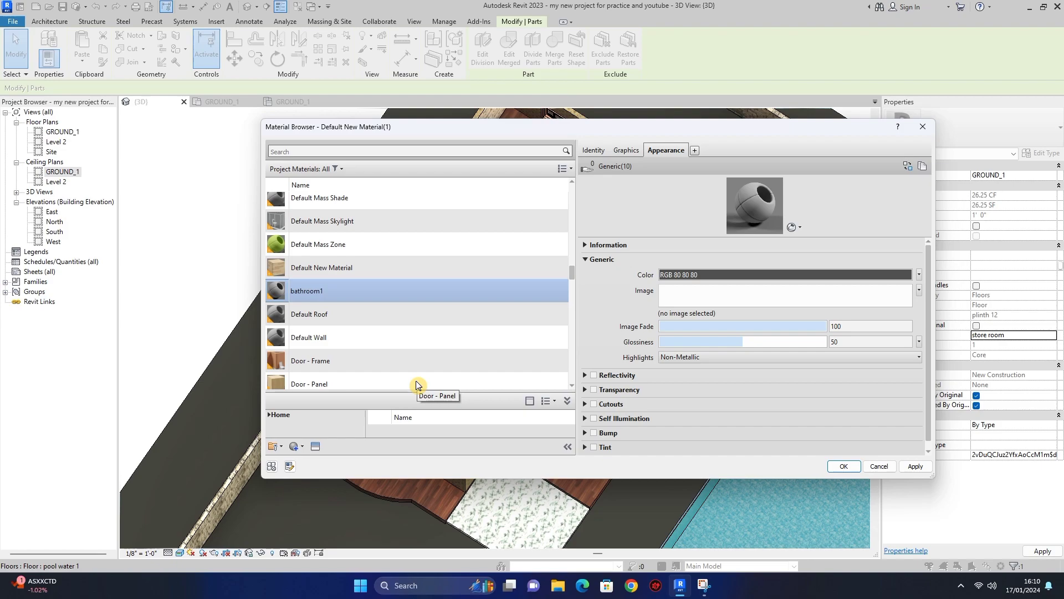
- Replace the bathroom1 material's appearance with the 2in Squares - Beige asset from the Ceramic category of the Appearance Library
left_click(315, 446)
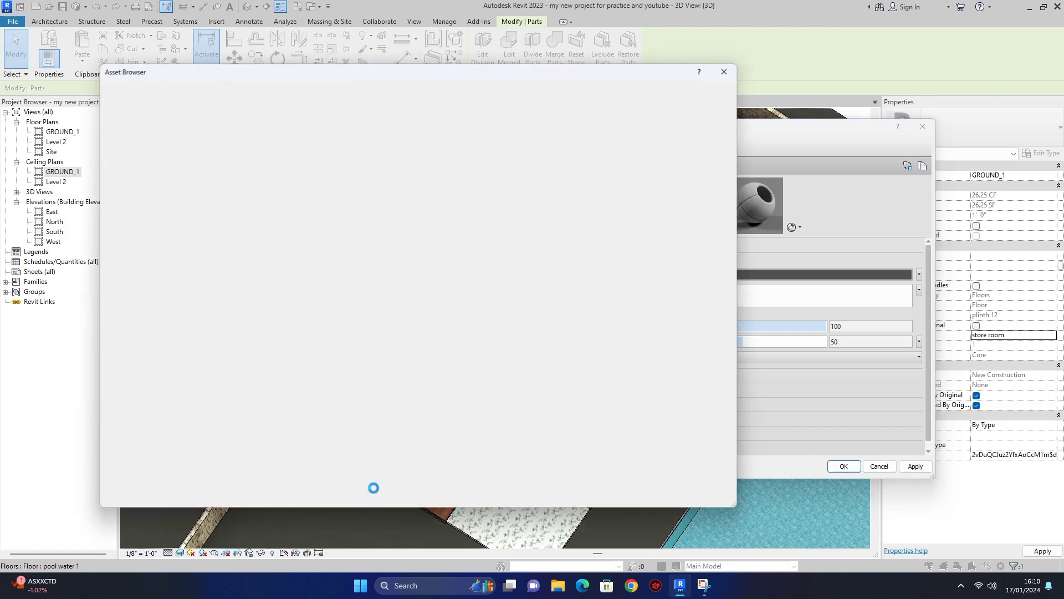
double_click(164, 152)
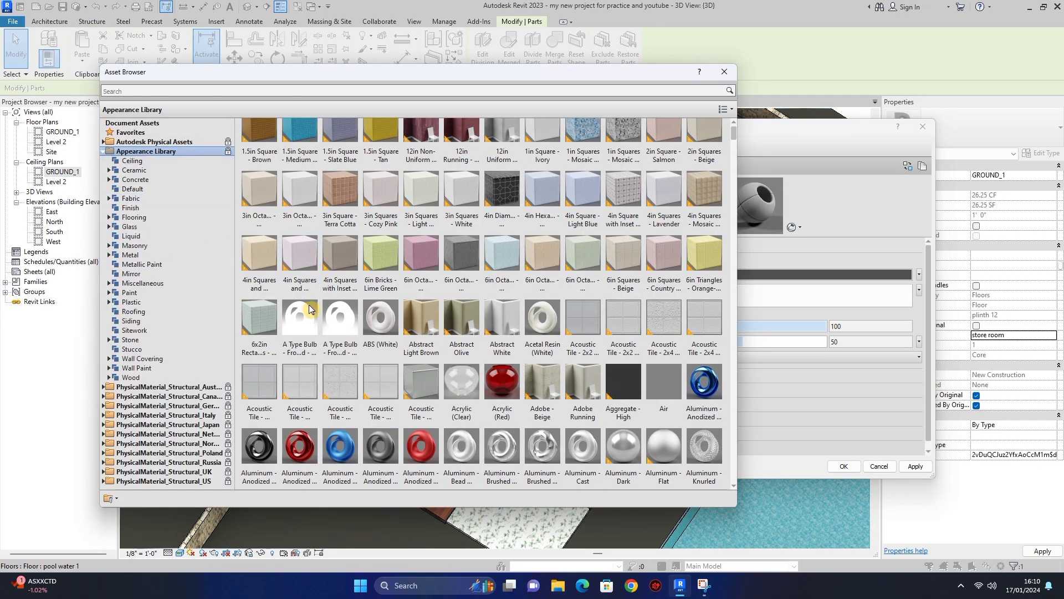
left_click(127, 171)
double_click(126, 170)
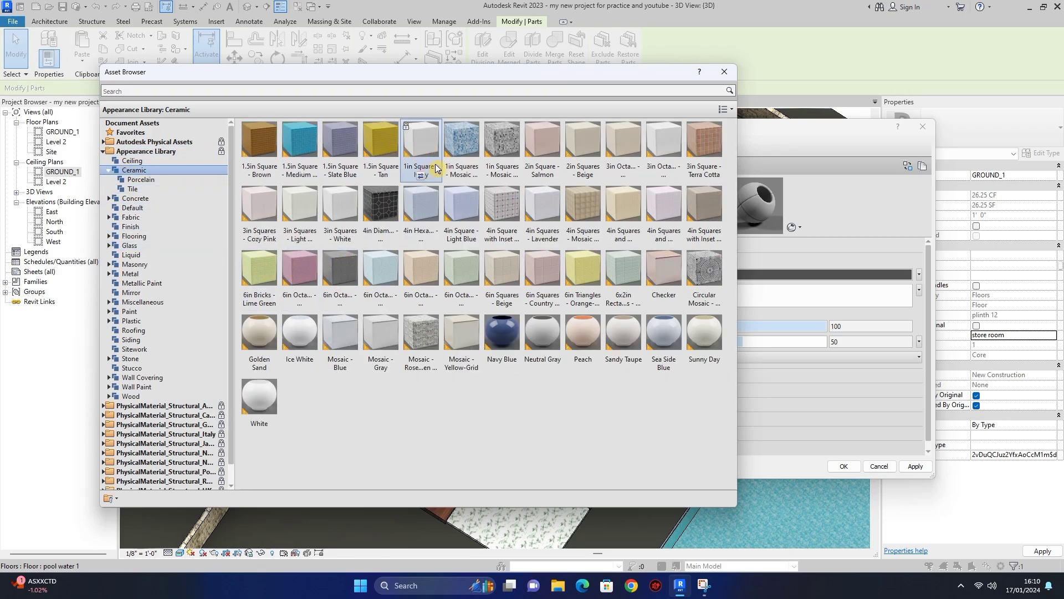
double_click(585, 147)
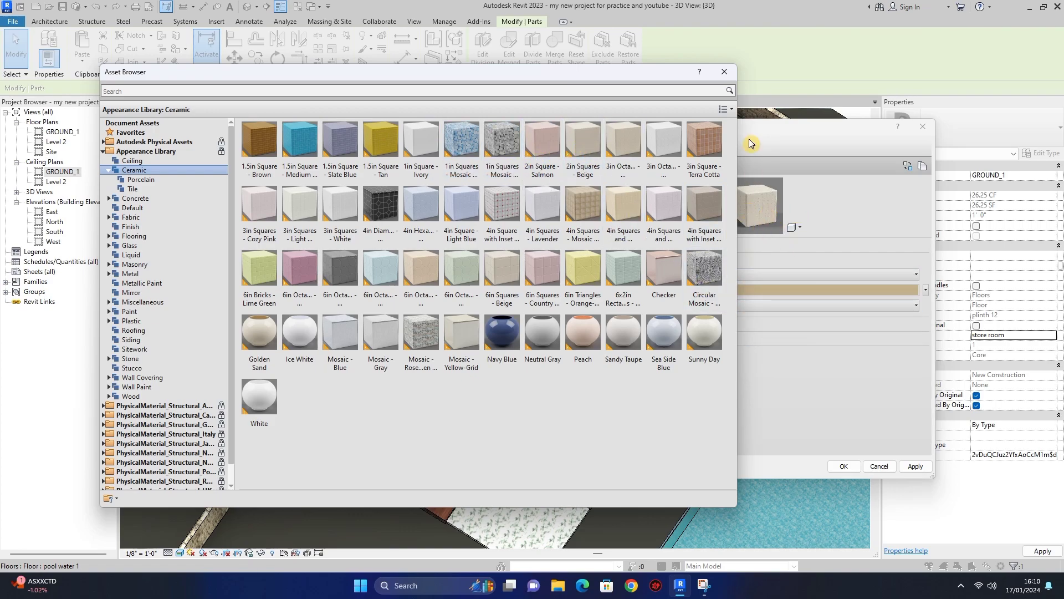
left_click(725, 73)
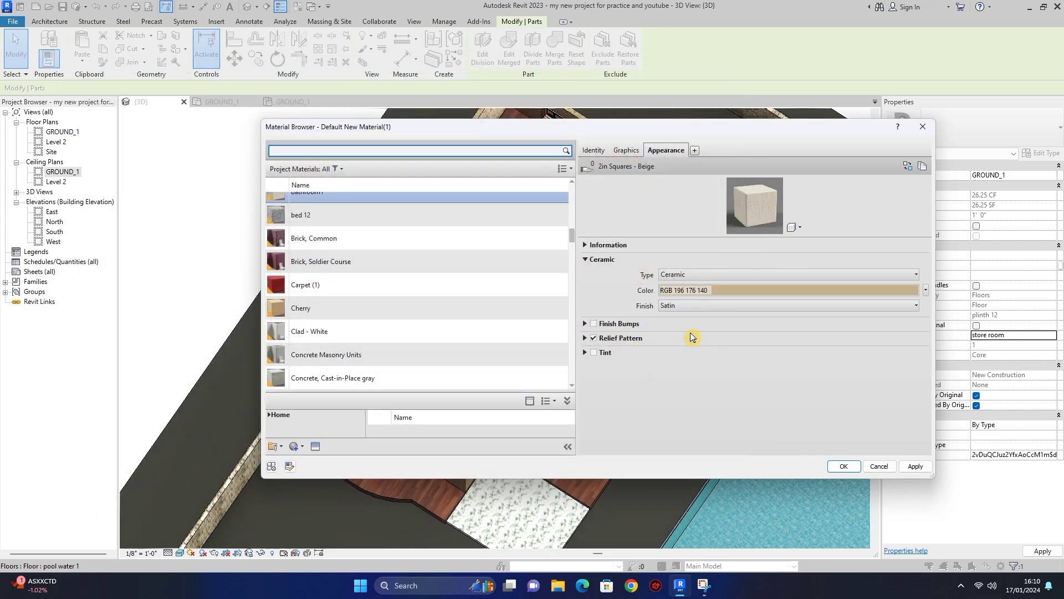
- Set the bathroom1 ceramic finish to Matte and assign the material to the selected floor part
left_click(757, 306)
left_click(773, 307)
left_click(773, 307)
left_click(854, 341)
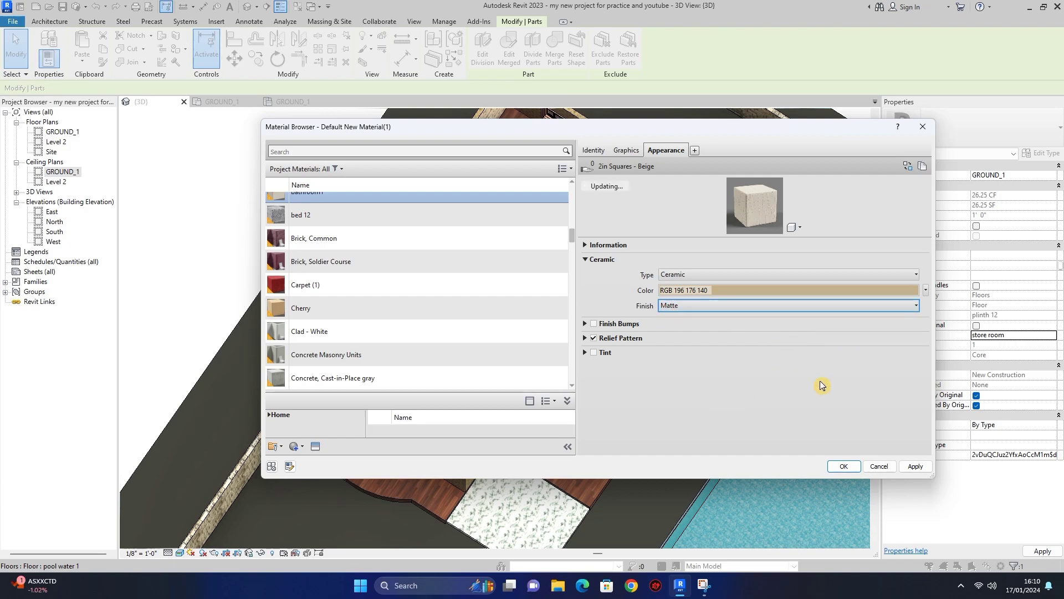
left_click(845, 466)
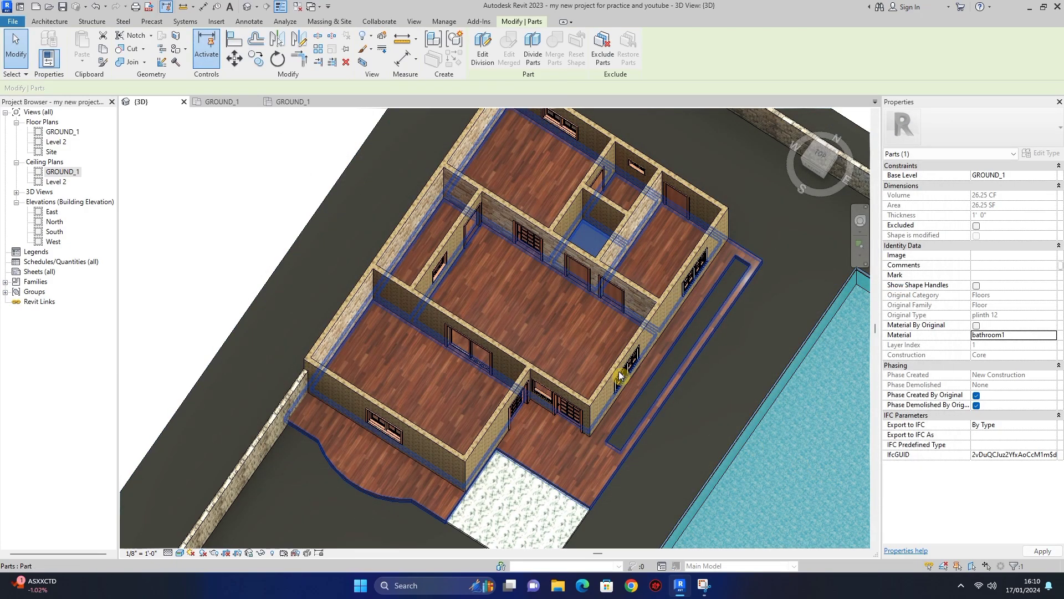
left_click(274, 152)
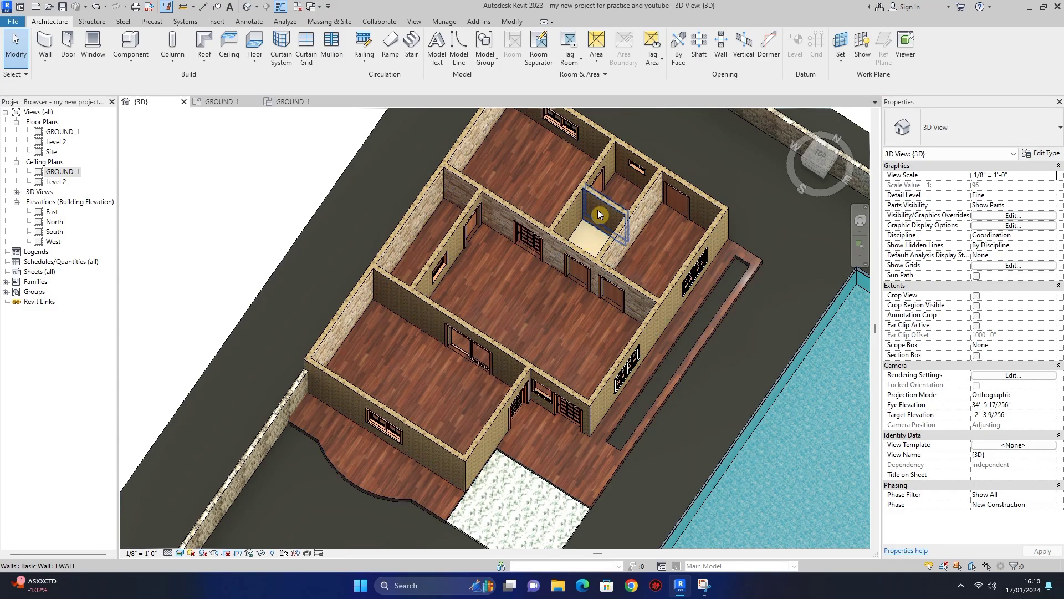
- Turn off Material By Original for the second small bathroom's floor part, beside the outer wall, and create a new material named bathroom 2
left_click(621, 191)
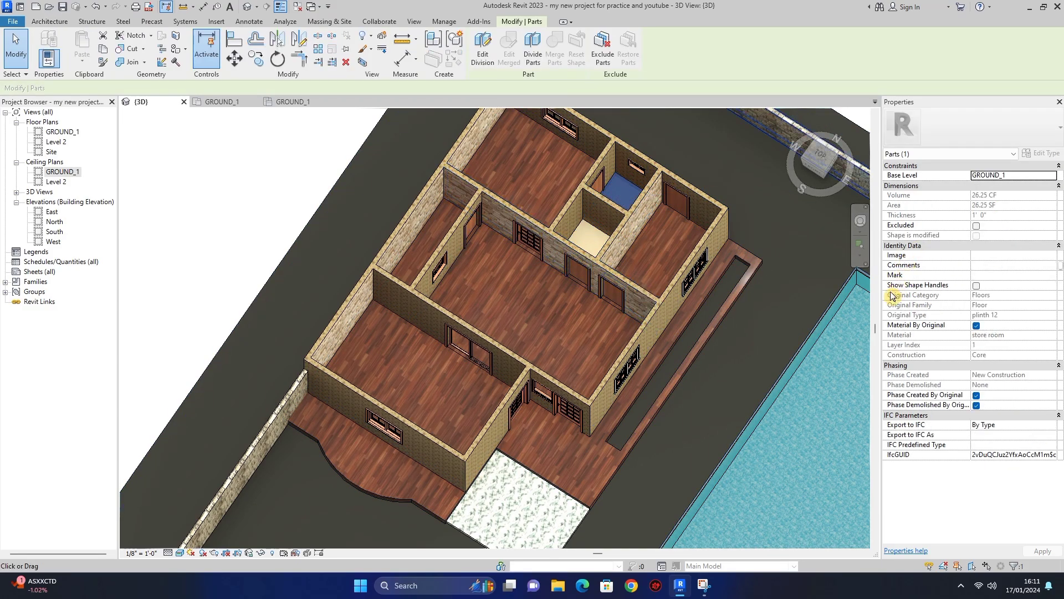
left_click(976, 325)
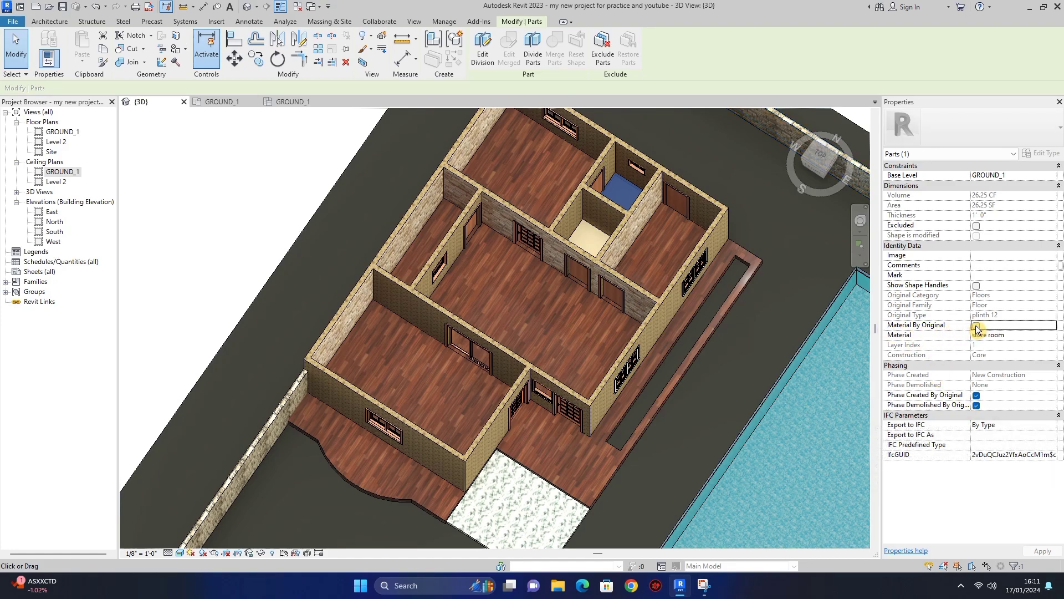
left_click(1052, 337)
left_click(1053, 336)
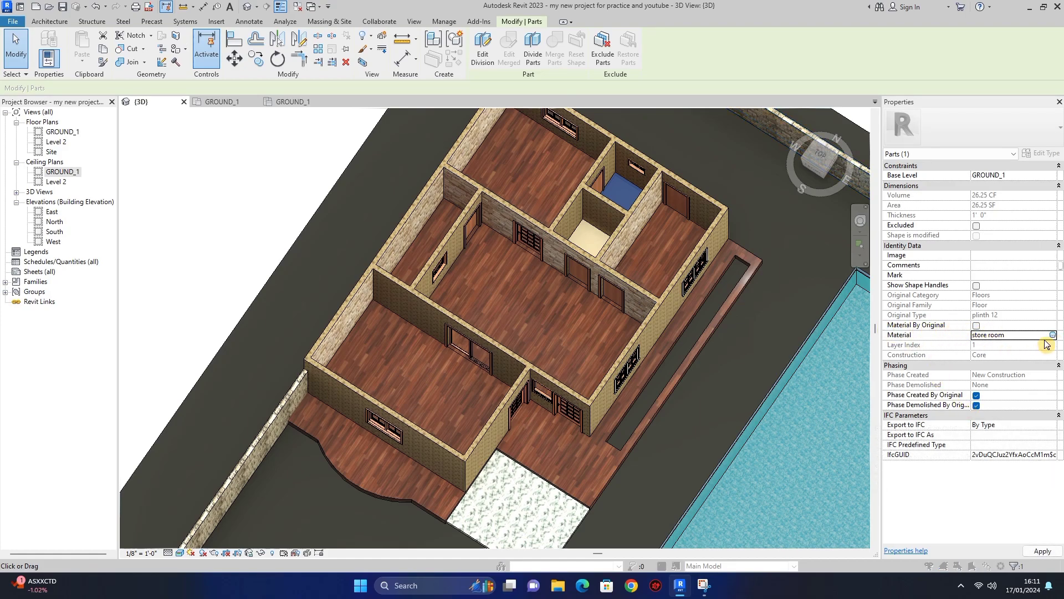
left_click(295, 447)
left_click(318, 458)
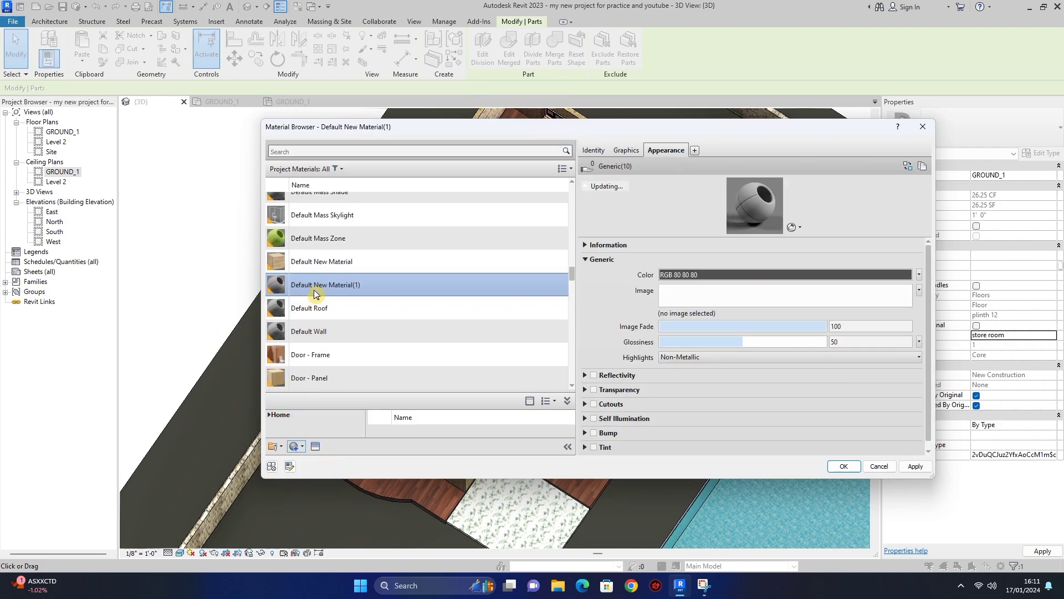
right_click(316, 287)
left_click(354, 331)
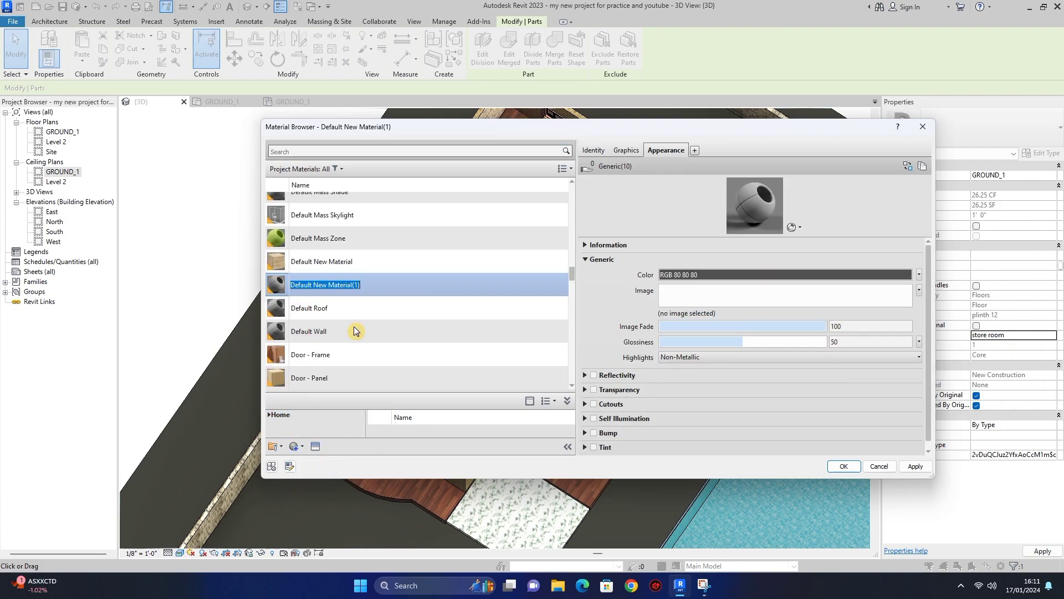
key("BackSpace")
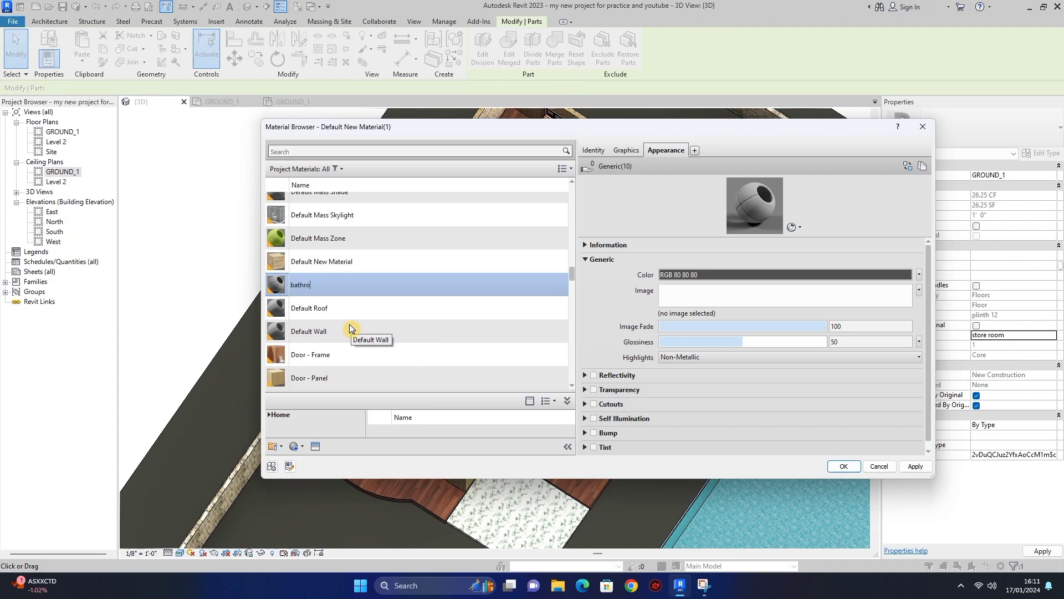
key("Return")
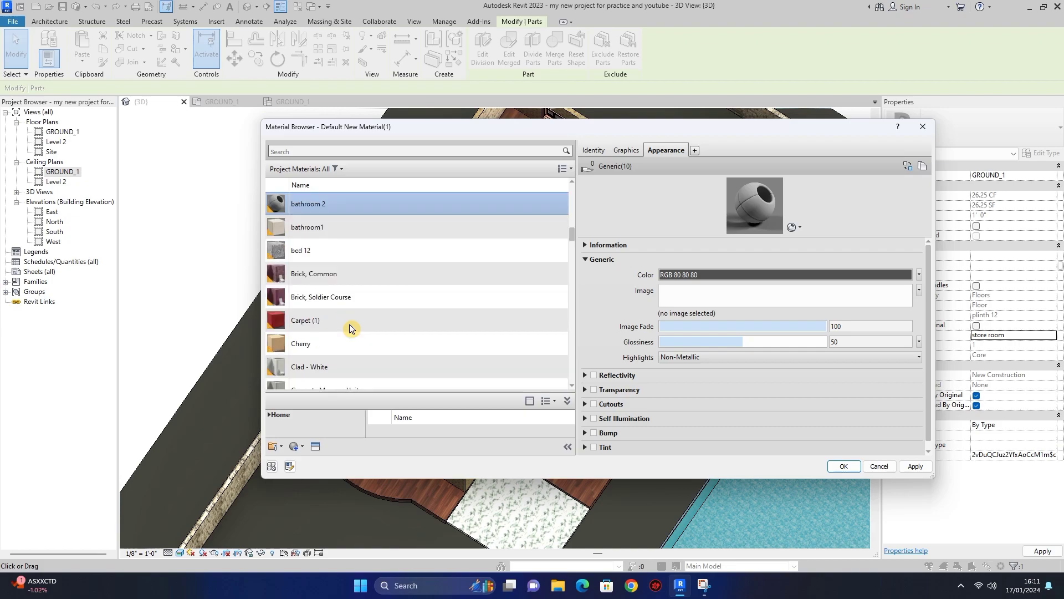
- Give bathroom 2 the ceramic appearance 4in Squares and Rectangles - Light Orange and assign the material to the selected floor part
left_click(316, 446)
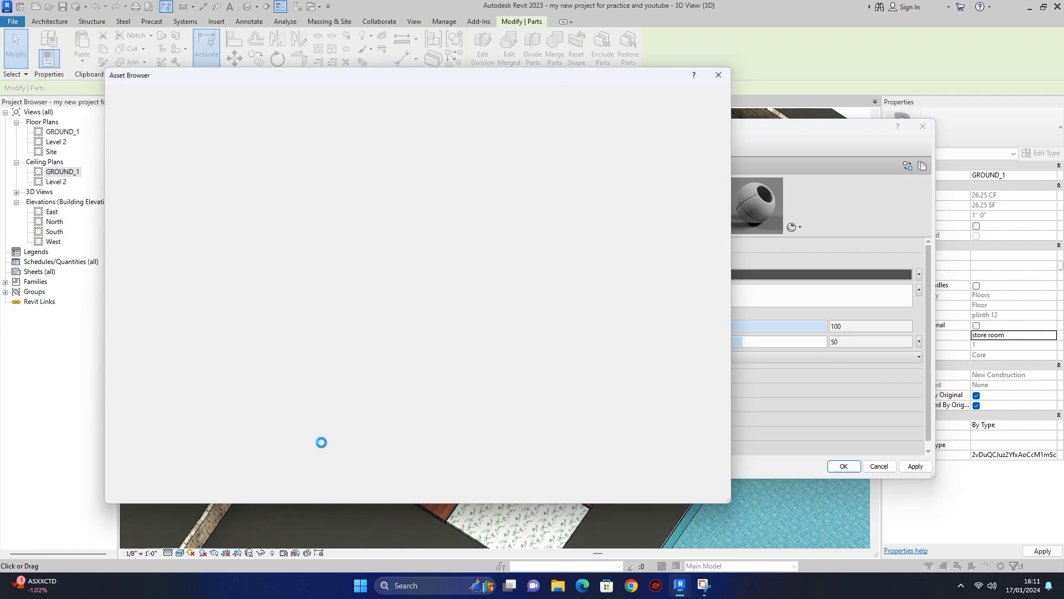
double_click(144, 151)
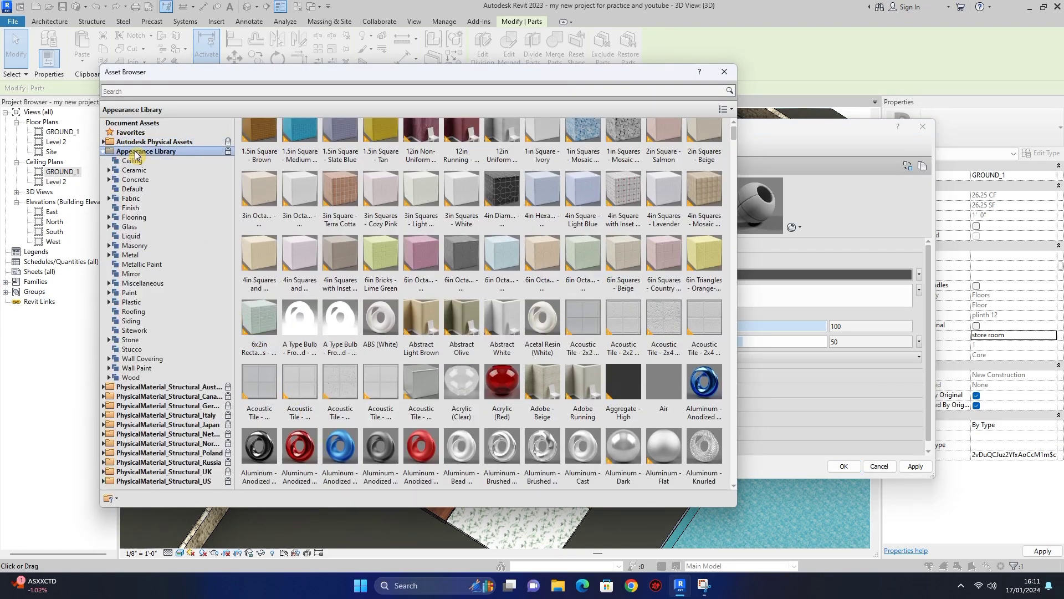
left_click(138, 169)
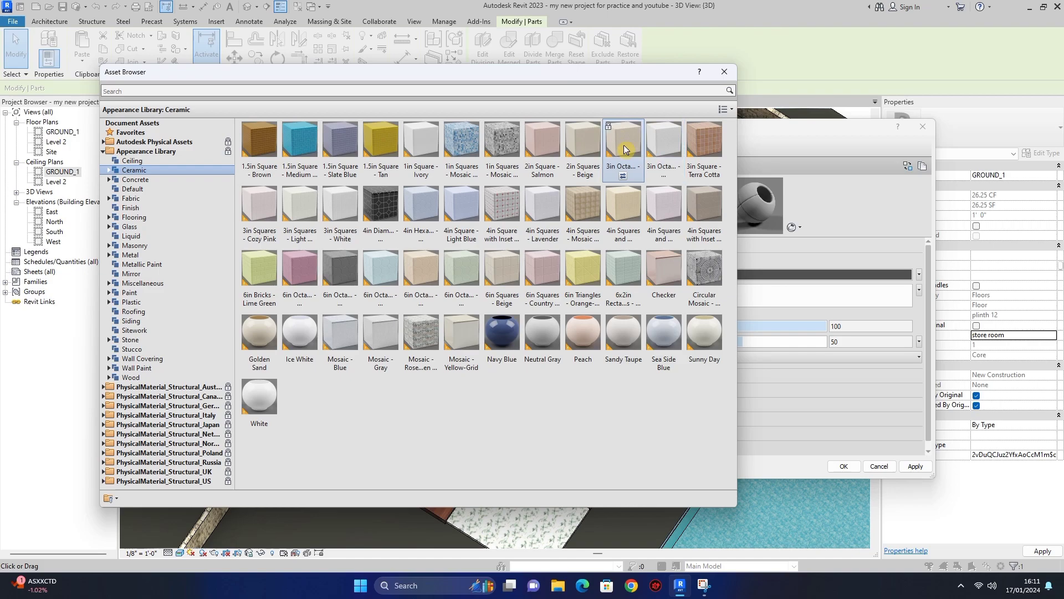
double_click(632, 210)
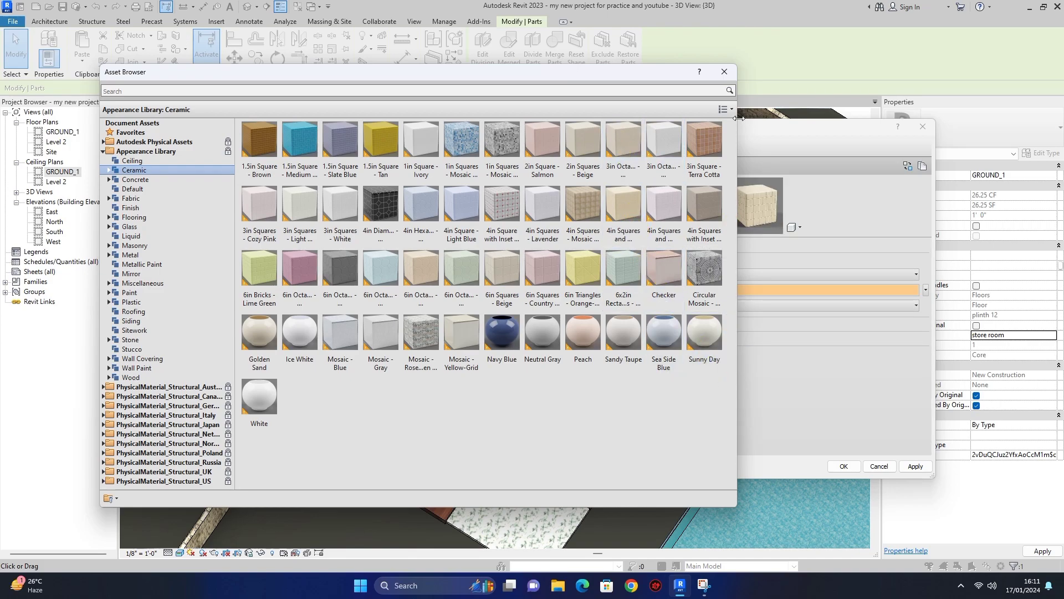
left_click(723, 72)
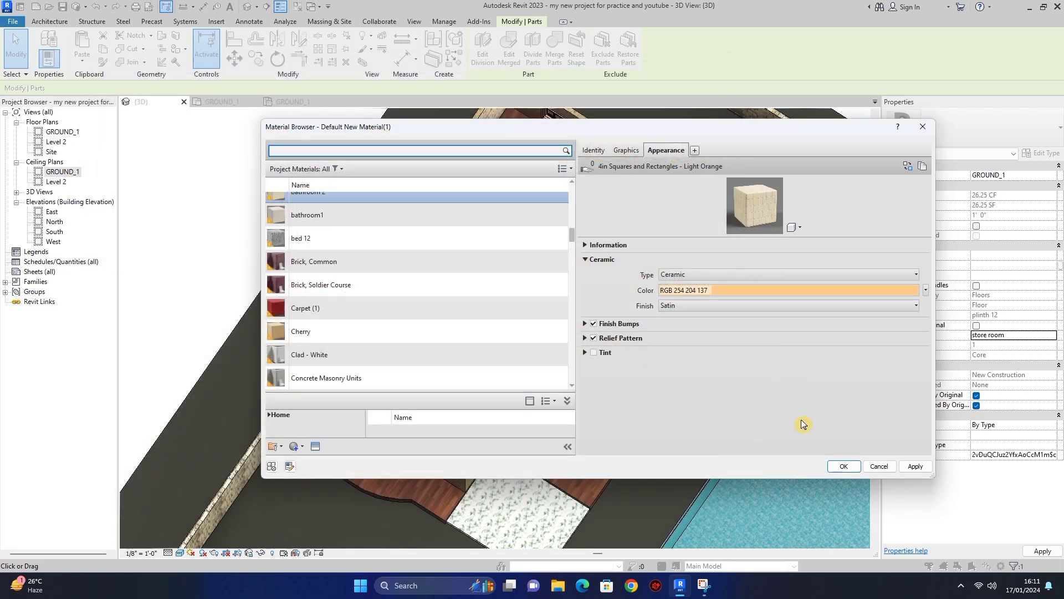
left_click(845, 466)
left_click(302, 174)
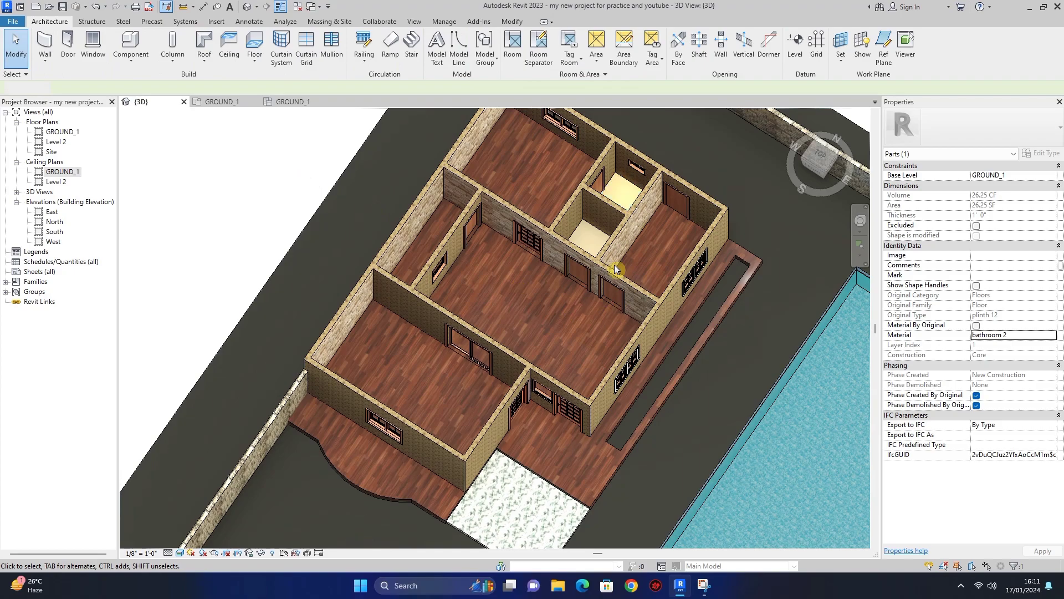
- Turn off Material By Original for the floor part of the room beside the two bathrooms, and create a new material named washing area
left_click(665, 246)
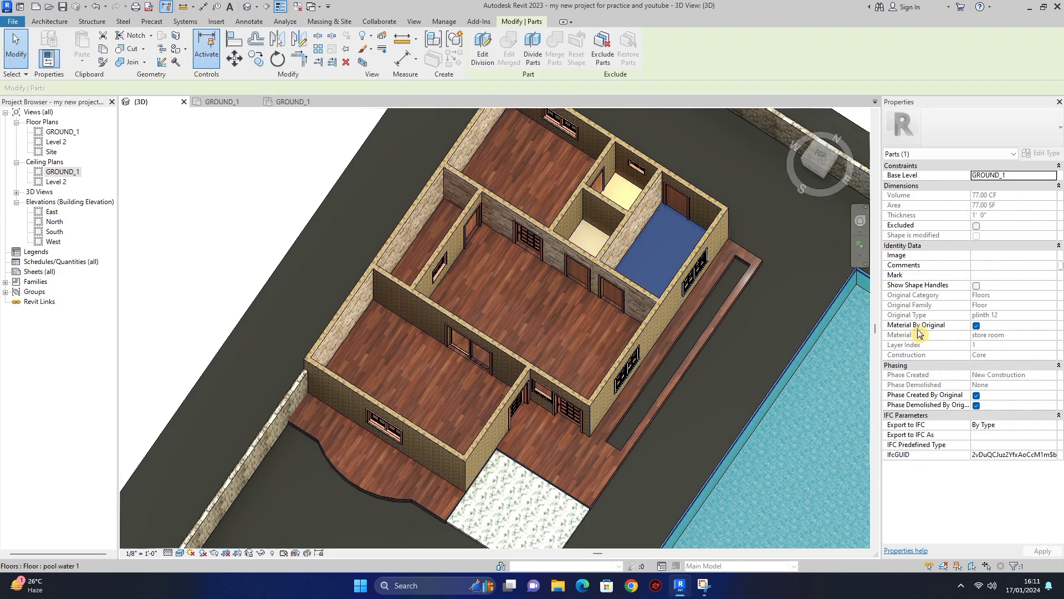
left_click(976, 326)
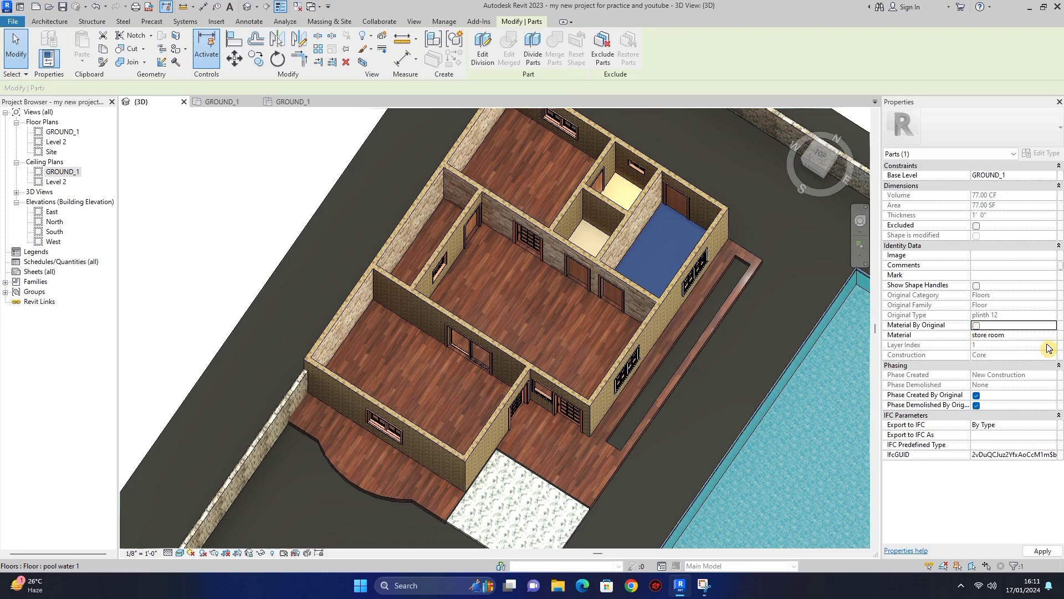
left_click(1052, 336)
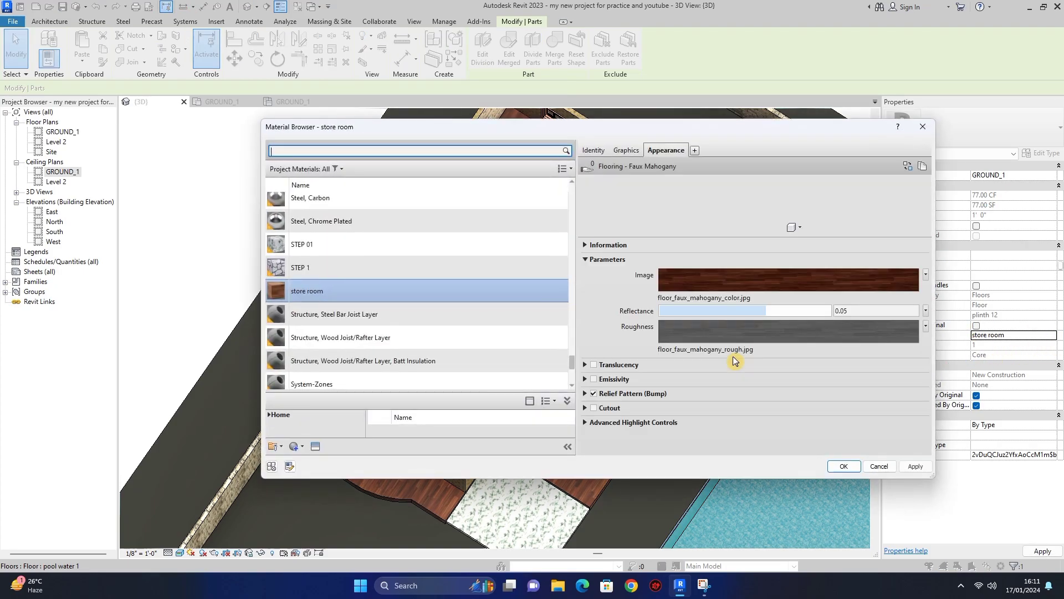
left_click(296, 446)
left_click(324, 459)
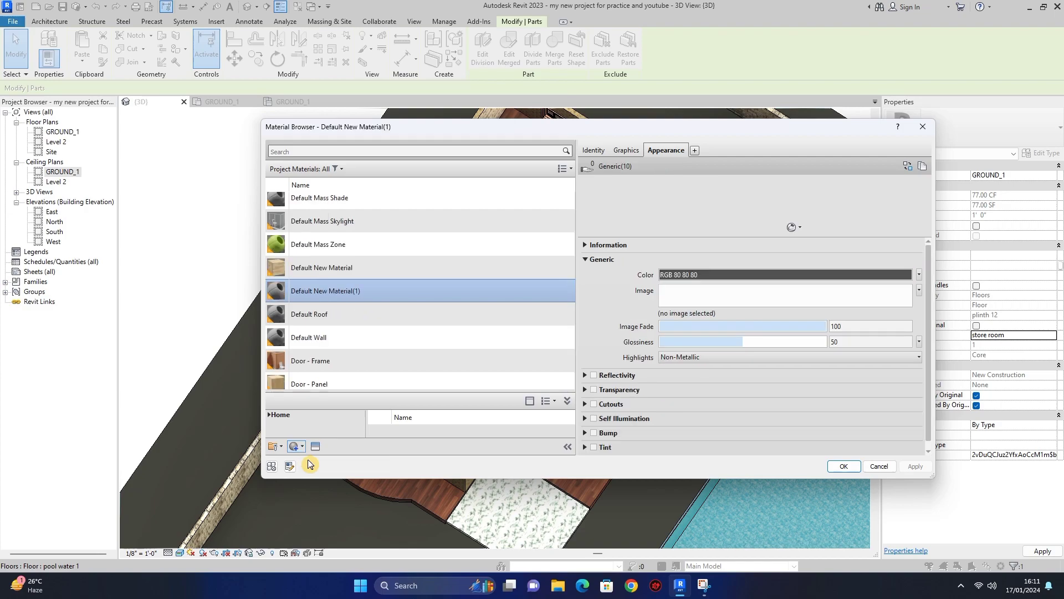
right_click(331, 292)
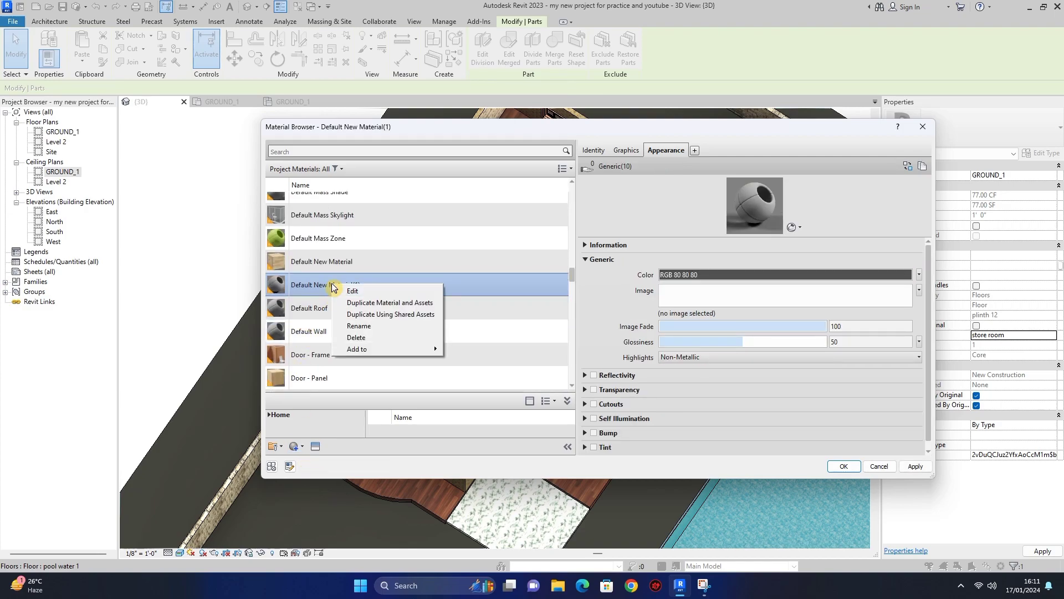
left_click(373, 327)
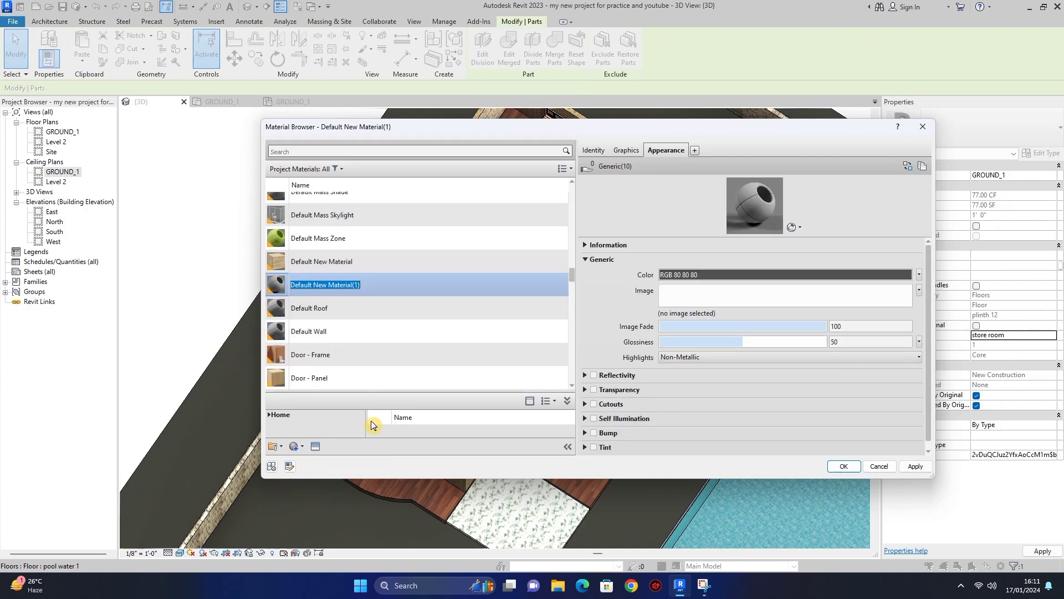
key("BackSpace")
type("w")
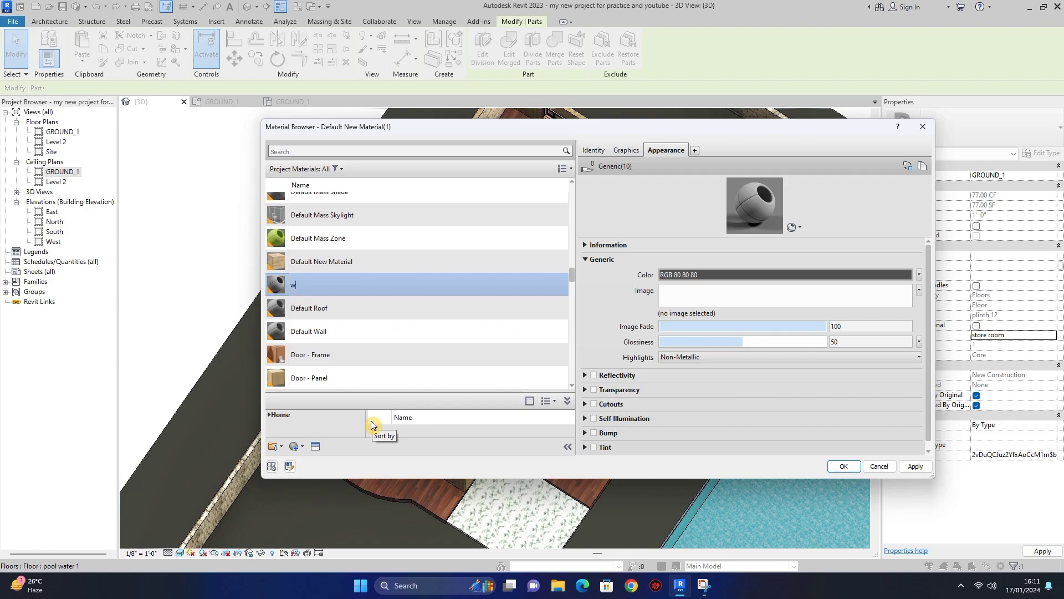
type("ashing area")
key("Return")
- Give washing area the ceramic appearance Mosaic - Rose-Green Floral from the Appearance Library and assign the material to the selected floor part
left_click(315, 446)
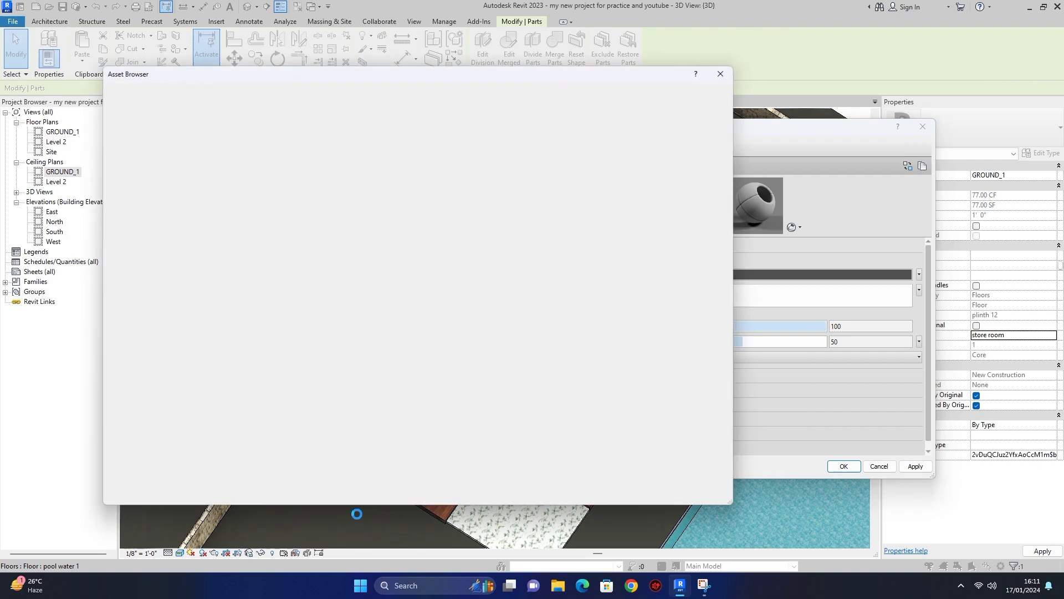
double_click(166, 151)
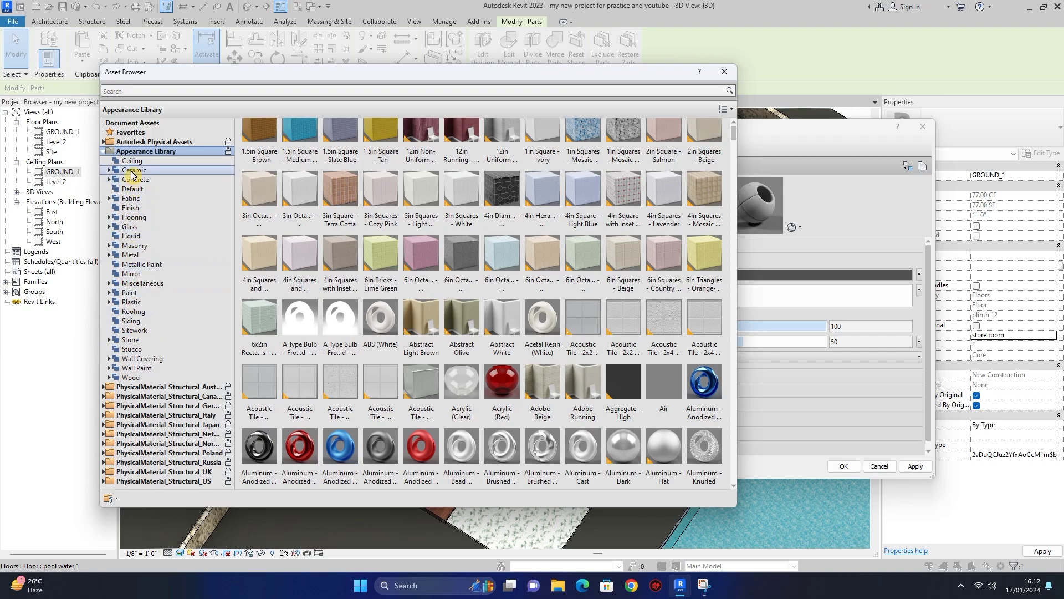
double_click(134, 217)
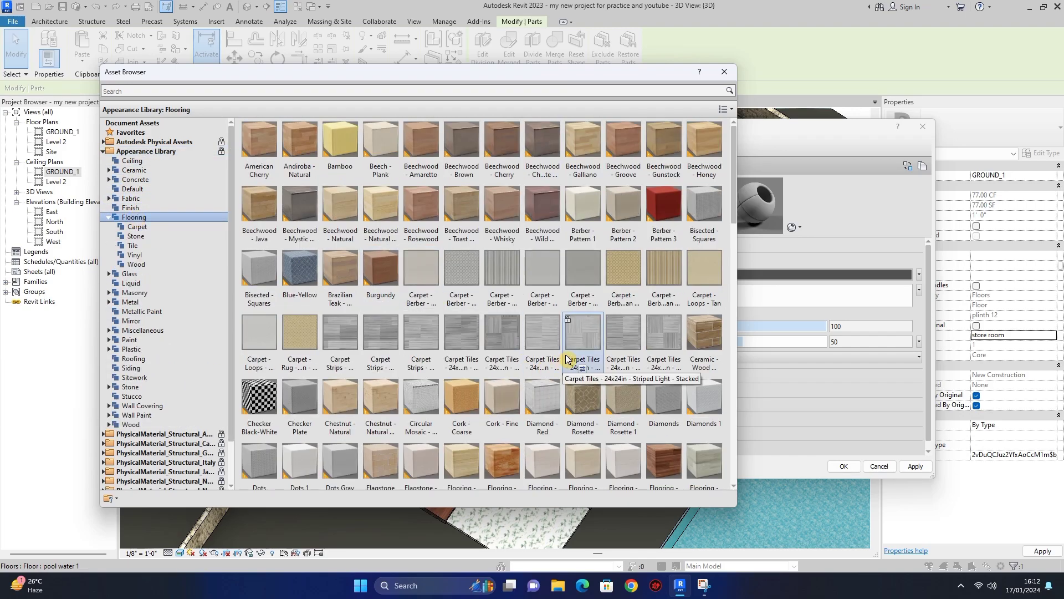
scroll(631, 435, "down", 1)
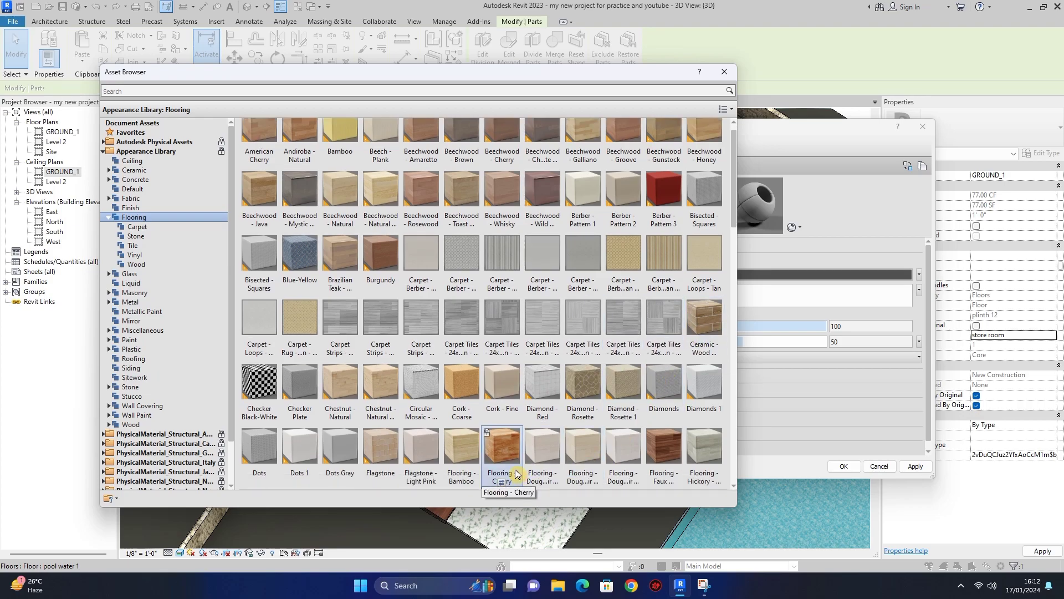
double_click(139, 170)
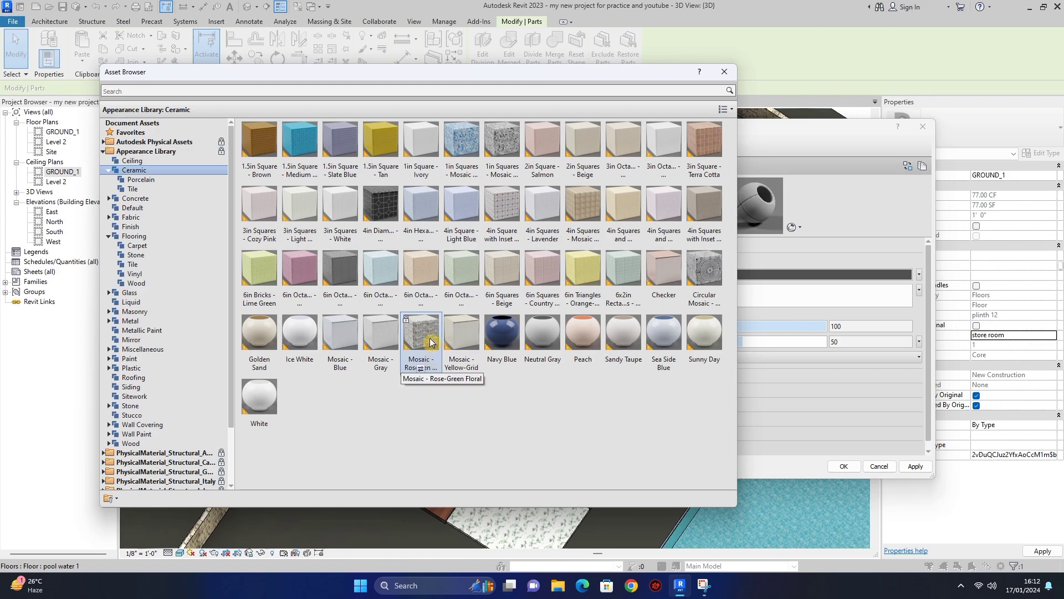
left_click(420, 368)
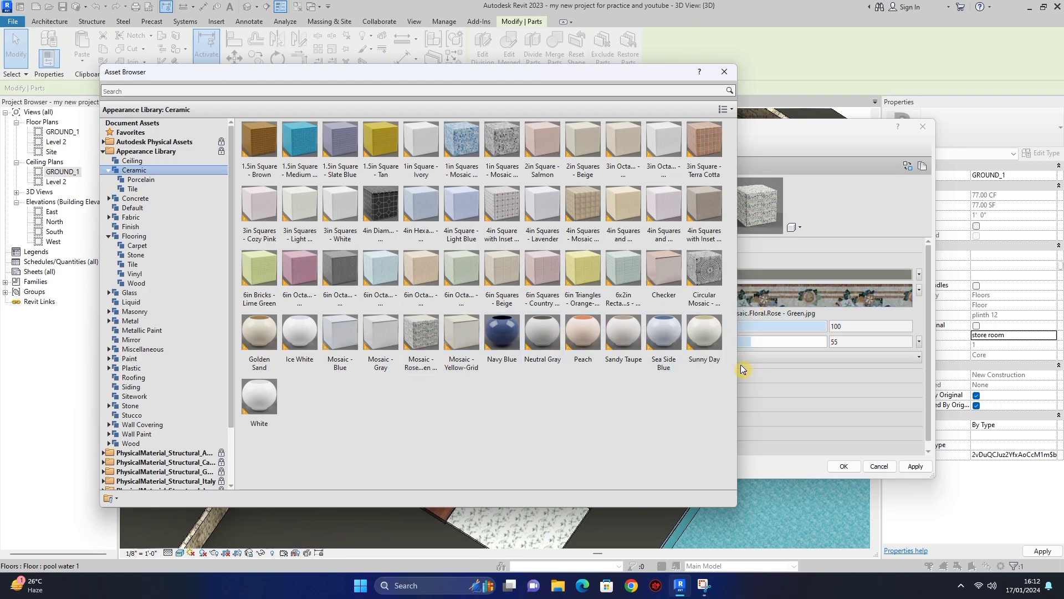
left_click(725, 74)
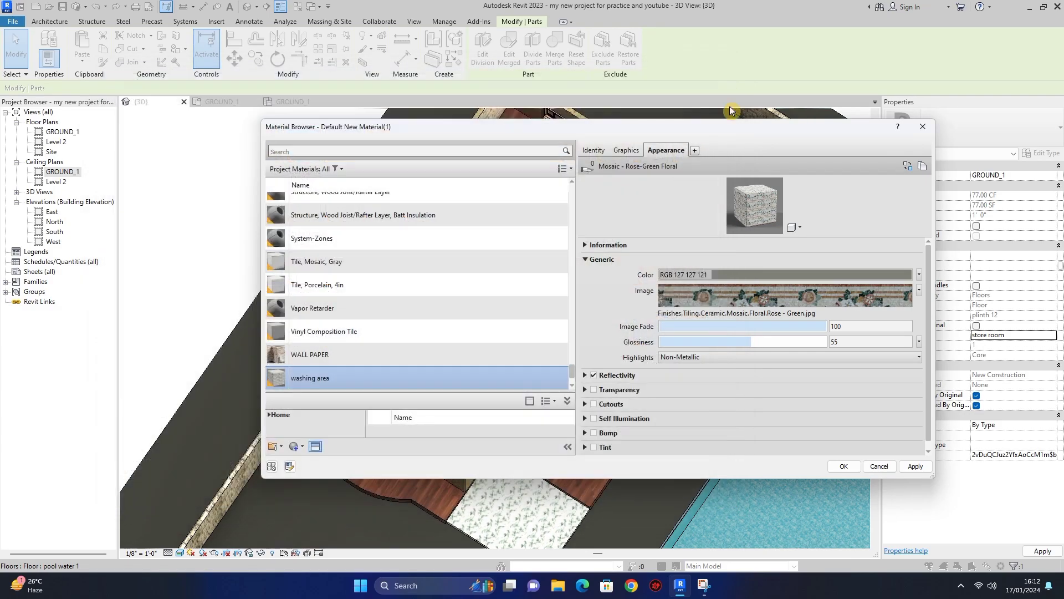
left_click(845, 467)
left_click(269, 172)
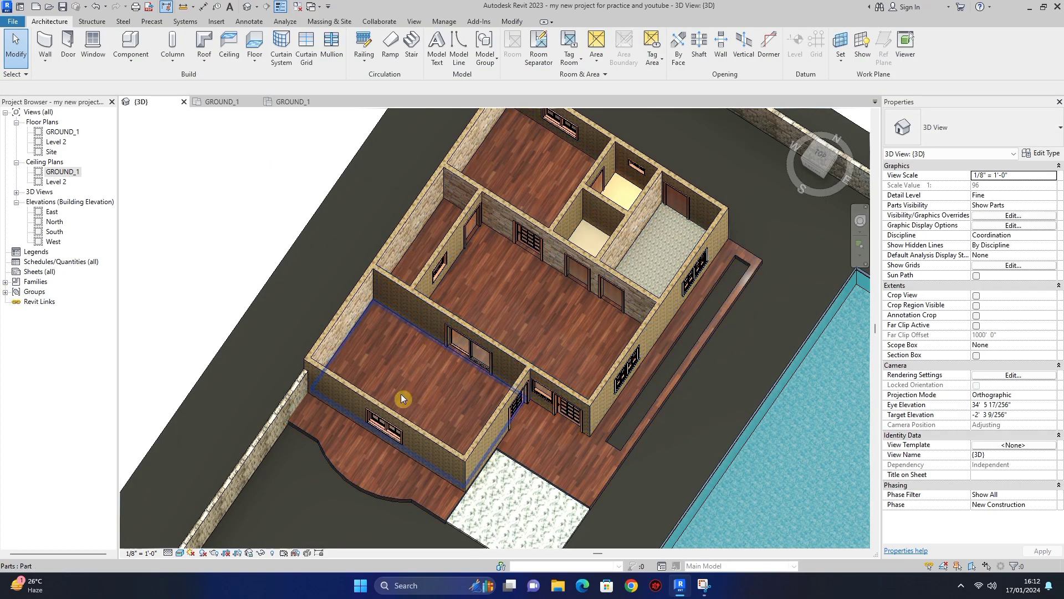
- Turn off Material By Original for the front room's floor part behind the curved porch, and create a new material named drawing room 23
left_click(397, 372)
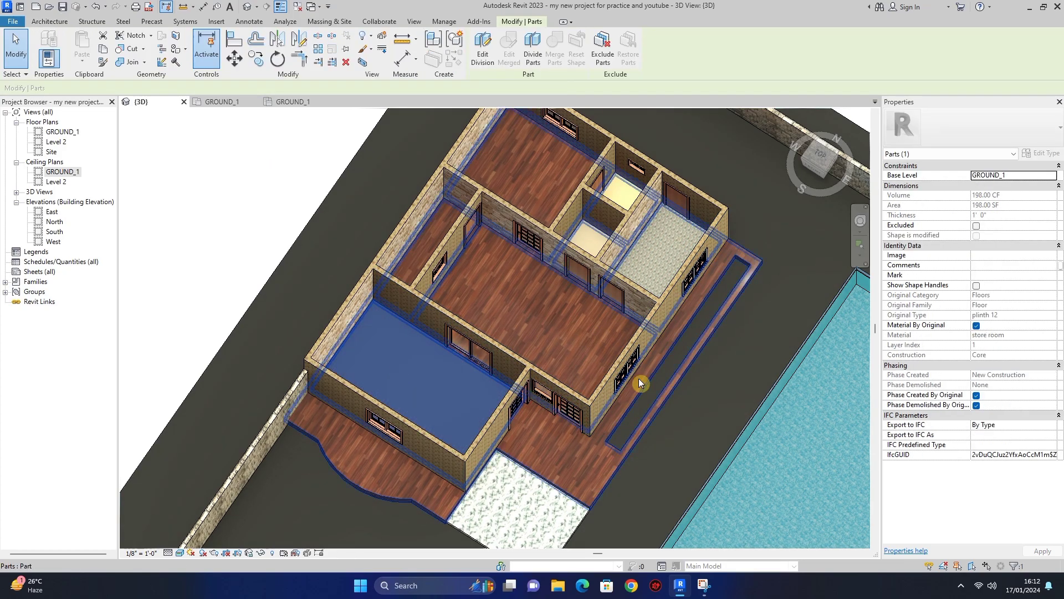
left_click(976, 326)
left_click(1039, 335)
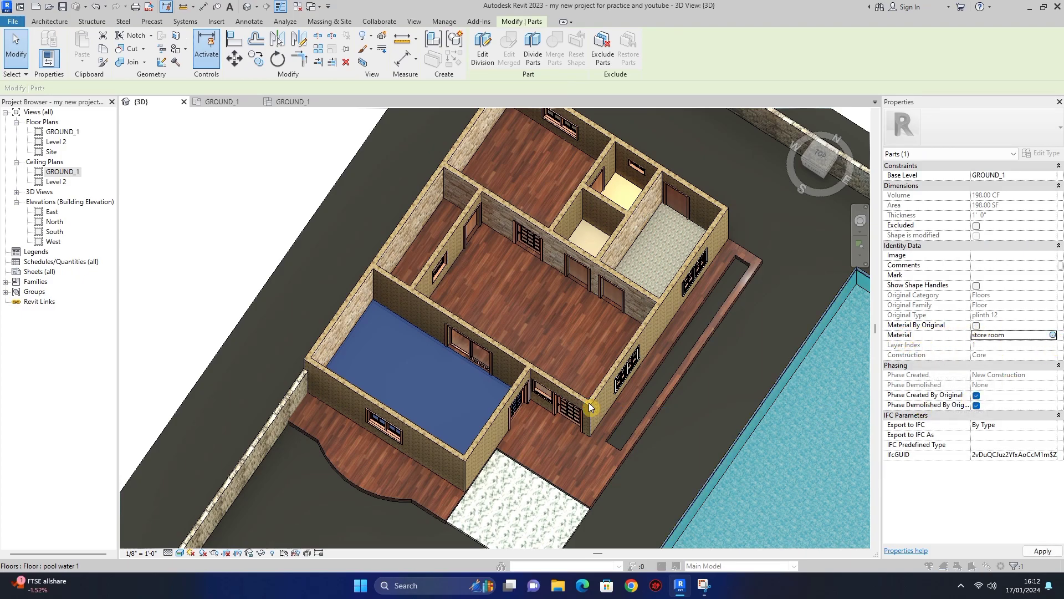
left_click(1052, 334)
right_click(321, 286)
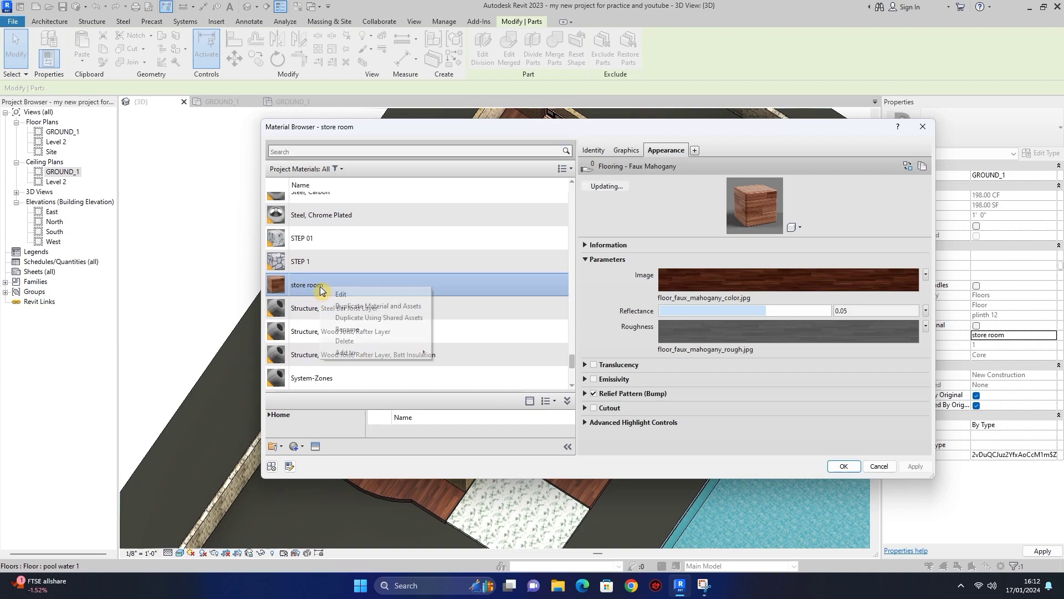
left_click(354, 329)
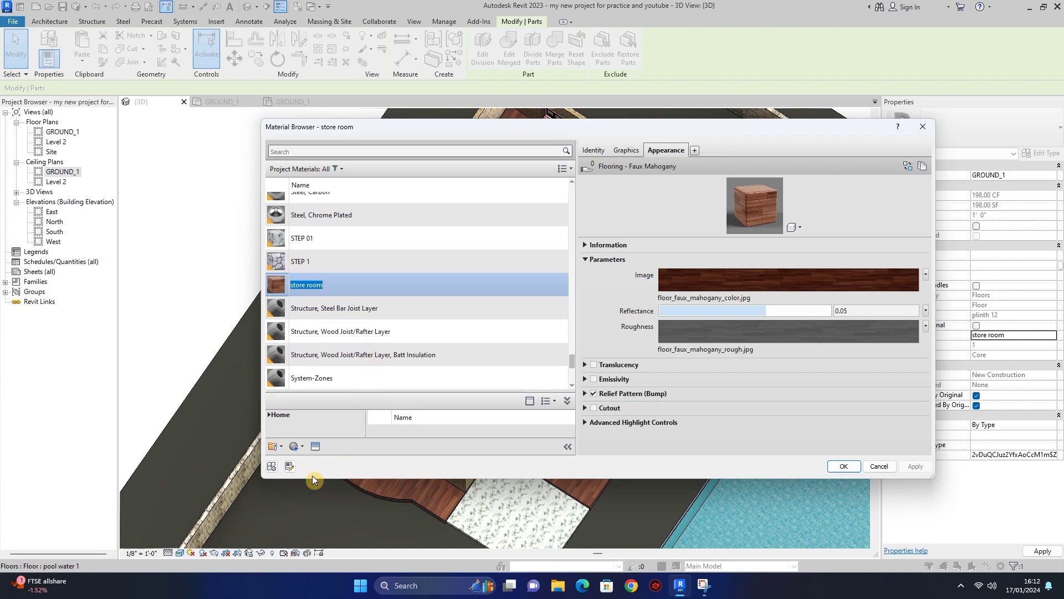
left_click(295, 446)
left_click(309, 459)
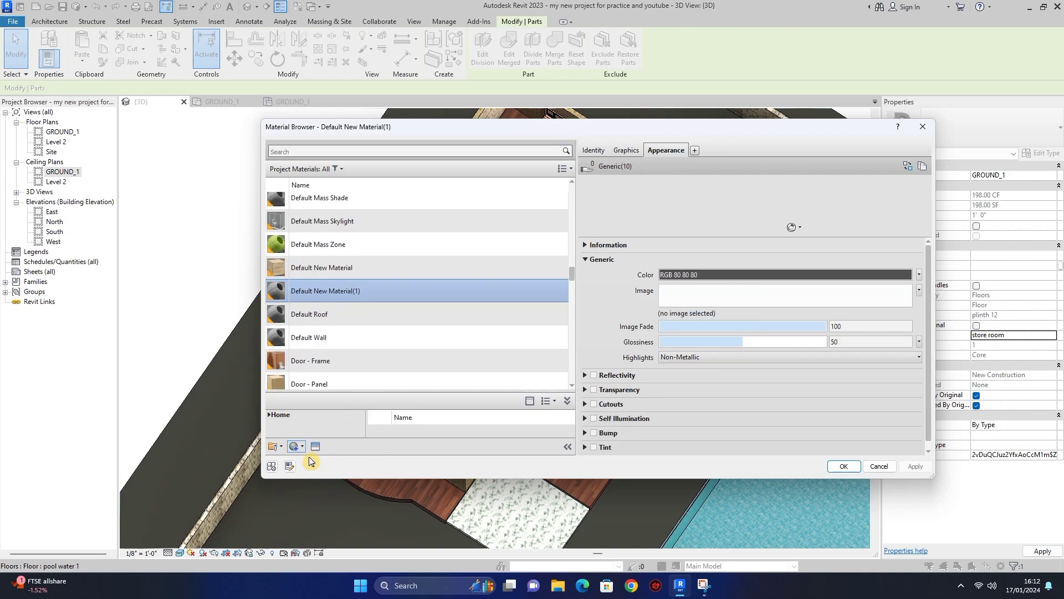
right_click(341, 284)
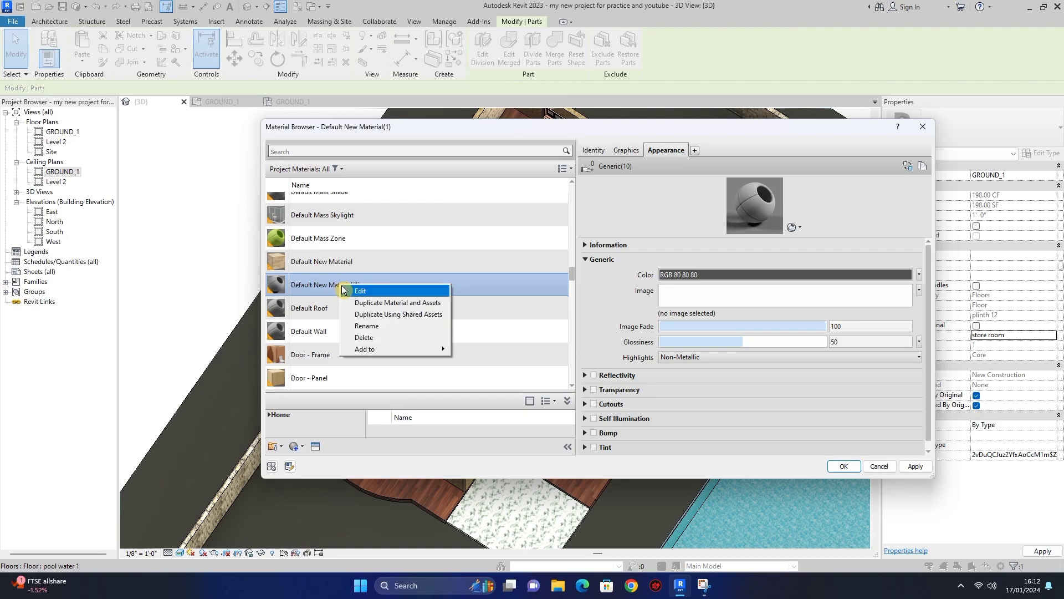
left_click(374, 327)
key("BackSpace")
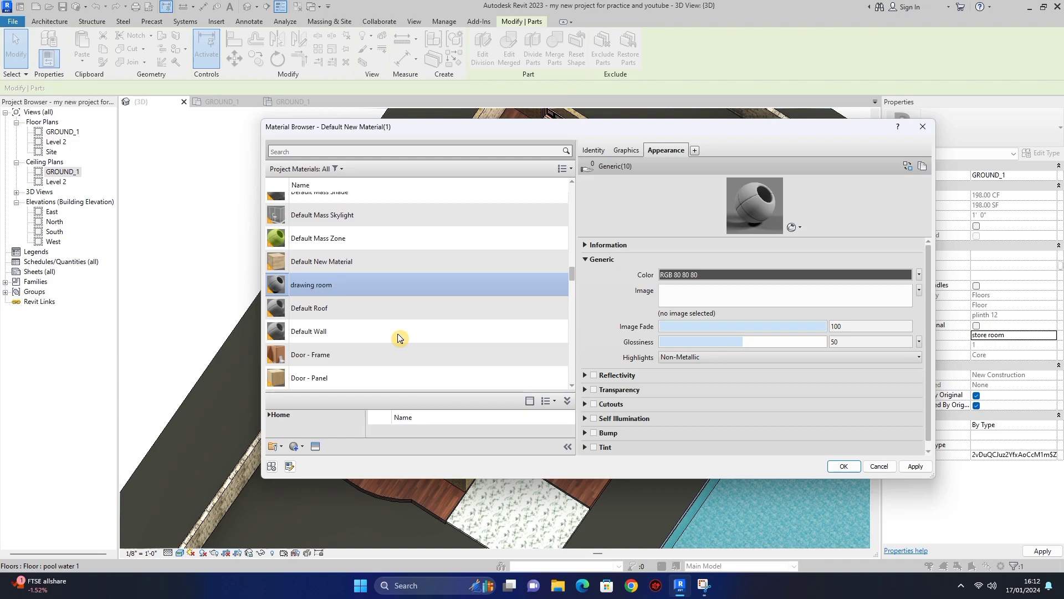
key("Return")
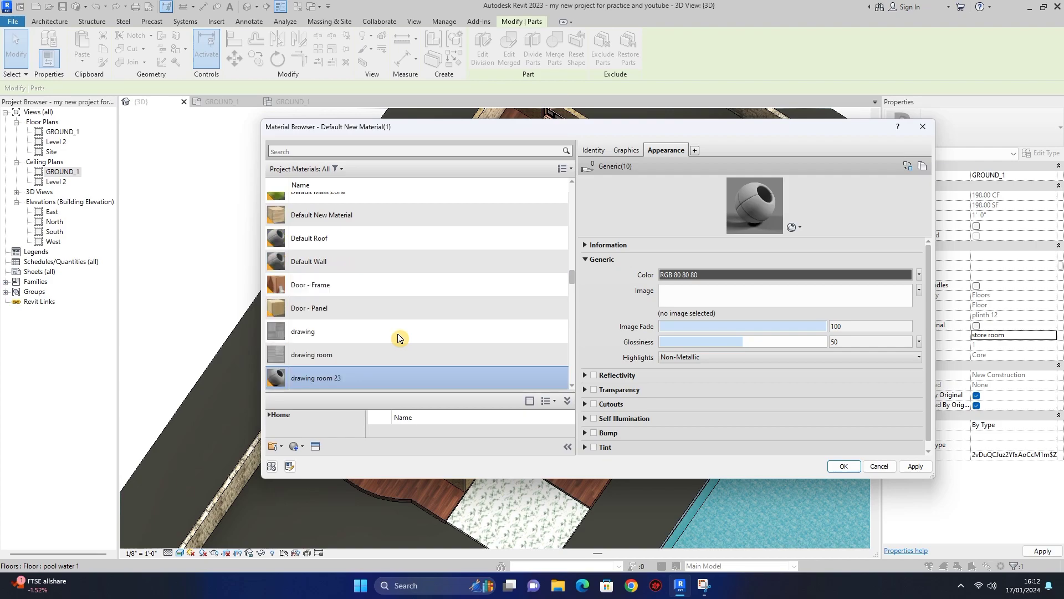
- Give drawing room 23 a medium grey 24x24in Carpet Tiles appearance from the Flooring category and assign the material to the selected floor part
left_click(315, 446)
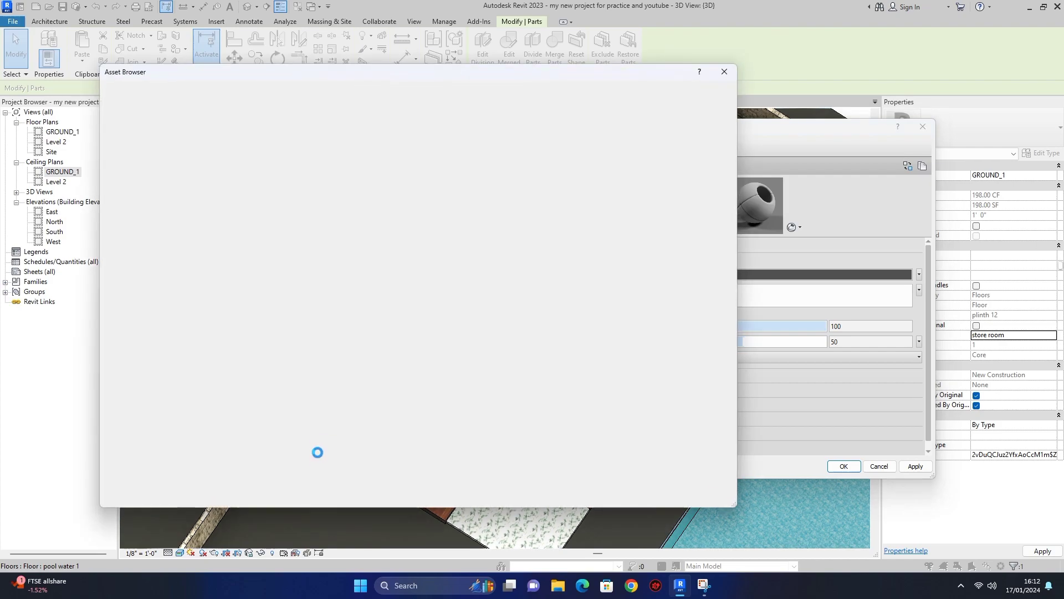
double_click(145, 152)
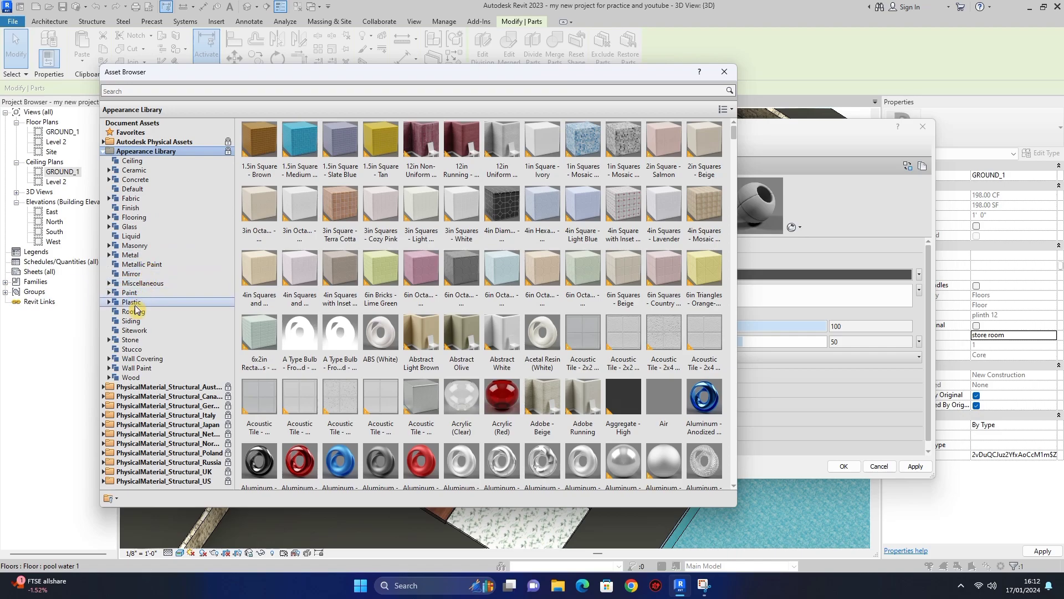
left_click(143, 171)
double_click(143, 171)
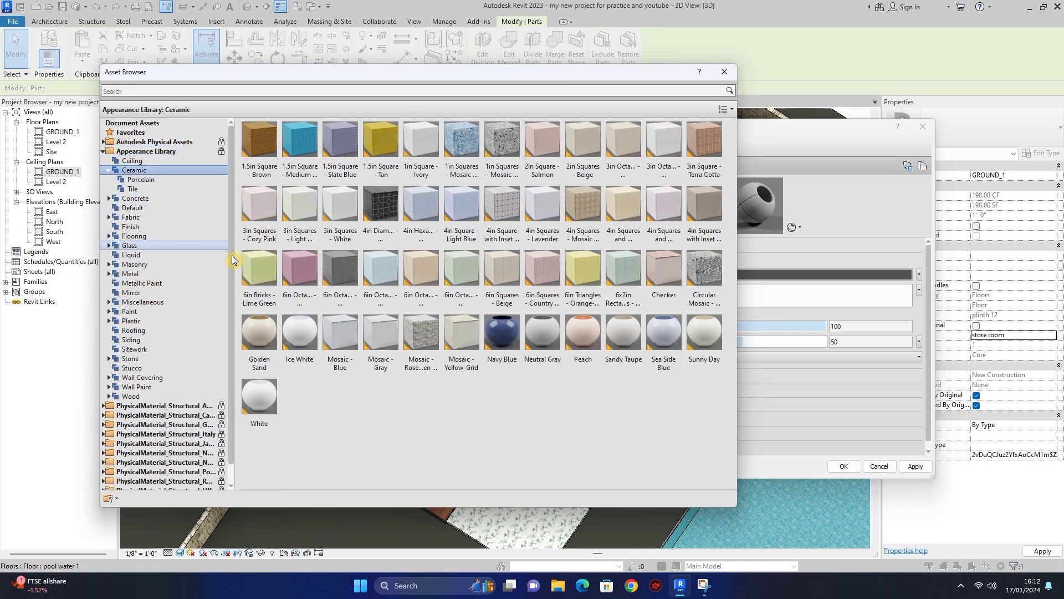
left_click(143, 237)
double_click(143, 237)
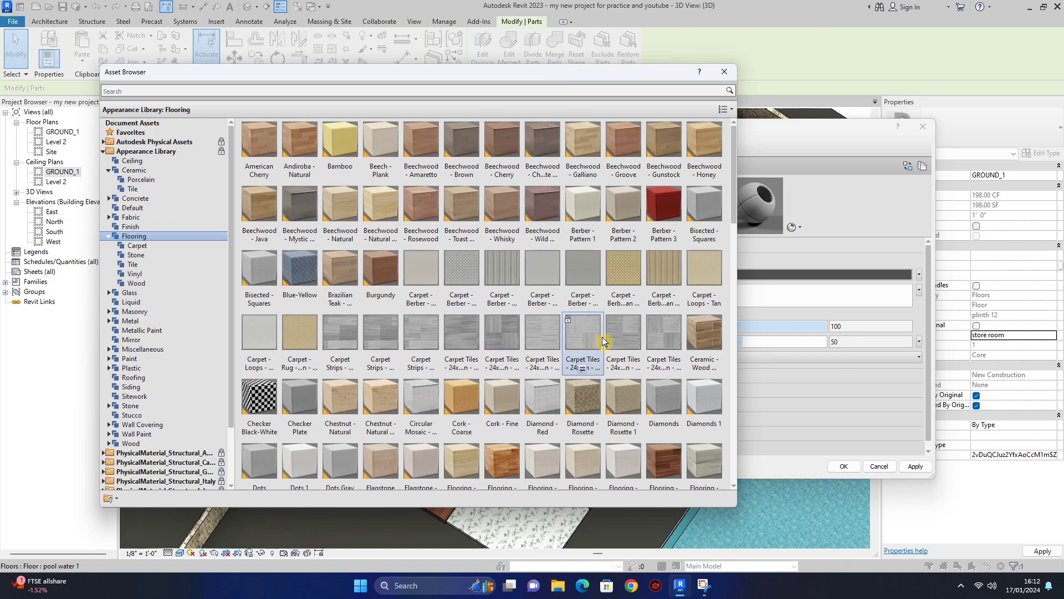
double_click(659, 333)
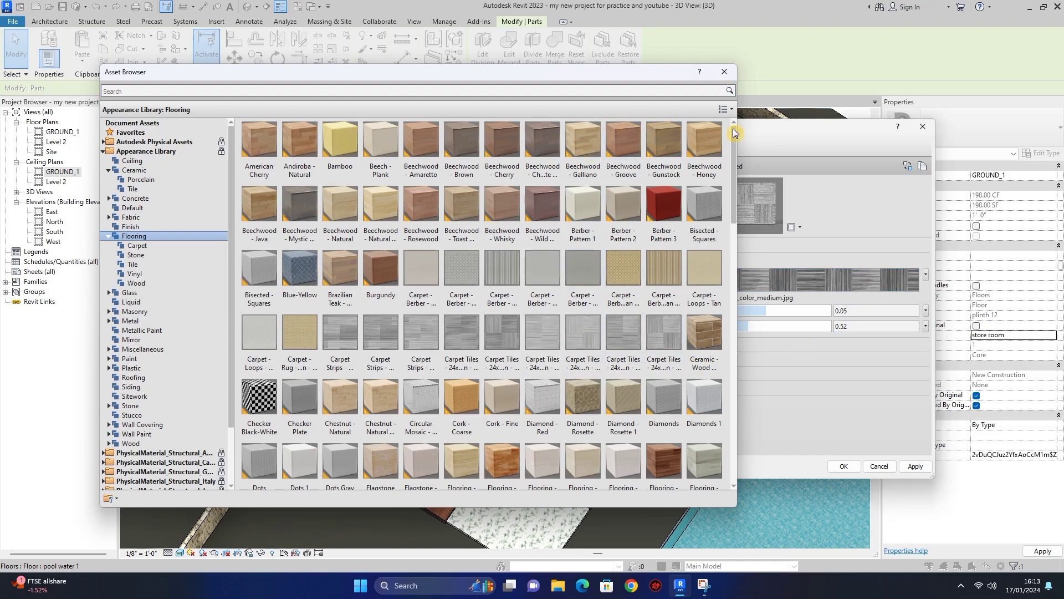
key("Escape")
left_click(844, 466)
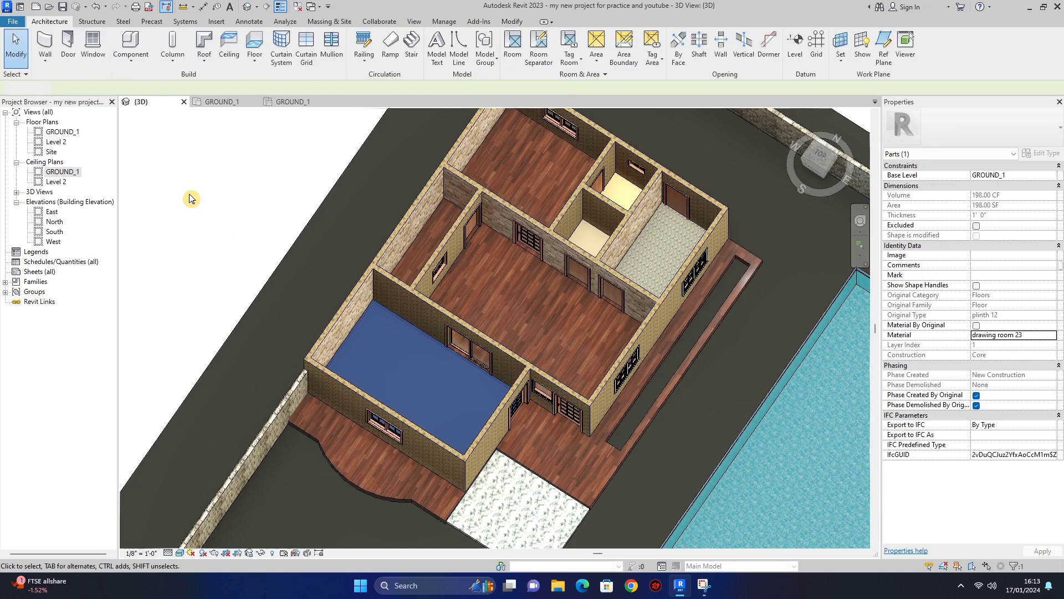
left_click(190, 198)
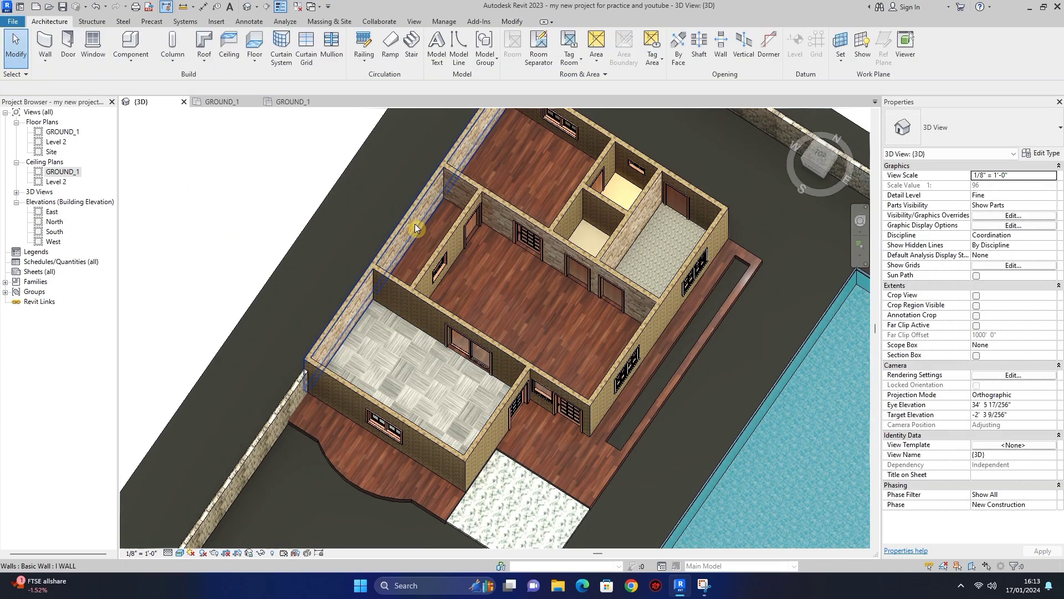
- Turn off Material By Original for the floor part of the large central lounge
left_click(860, 221)
left_click_drag(410, 378, 426, 433)
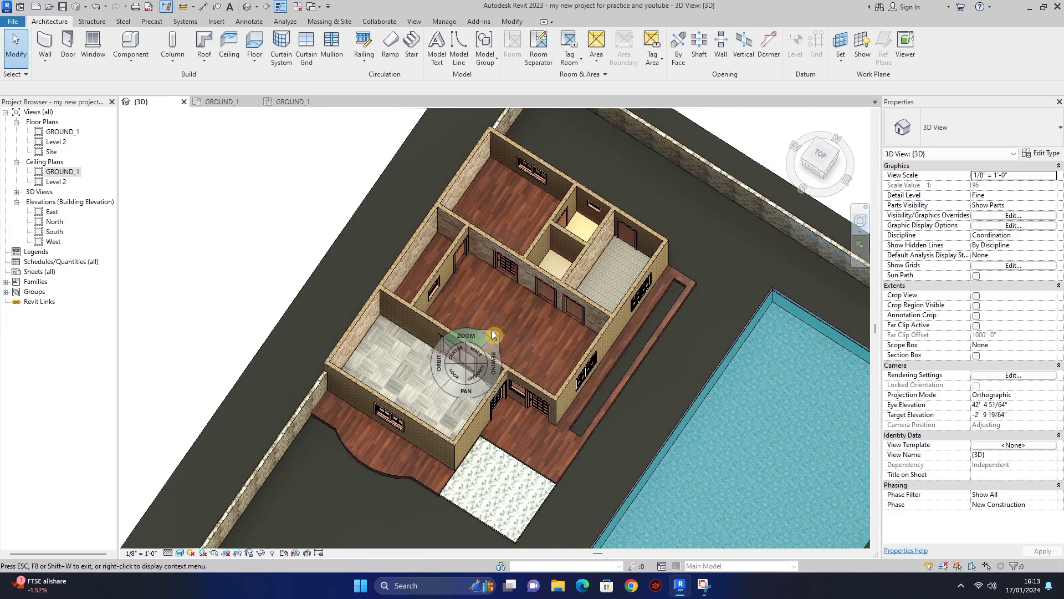
left_click(495, 335)
left_click(516, 325)
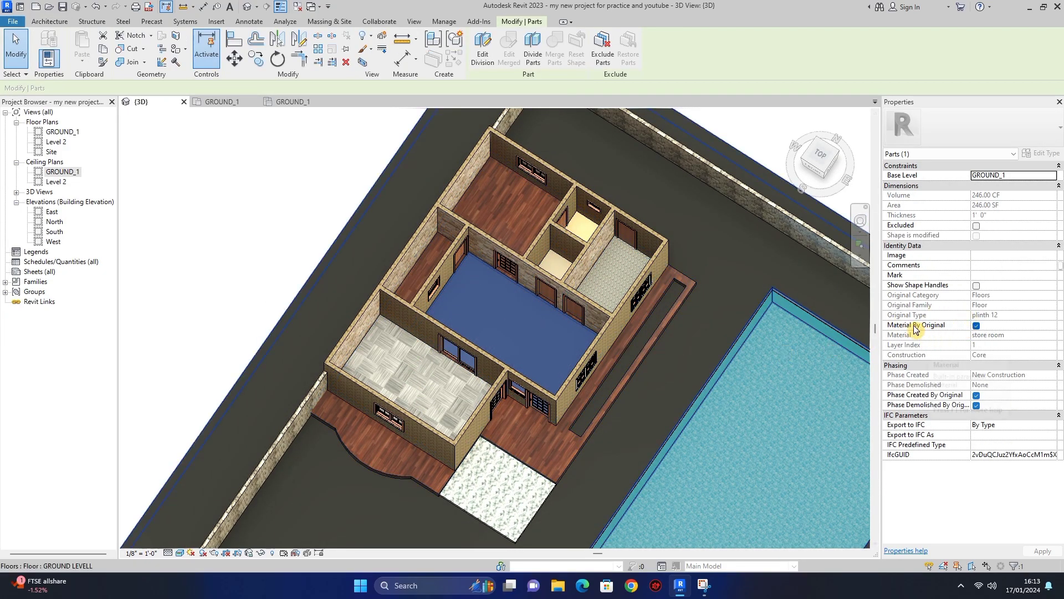
left_click(976, 326)
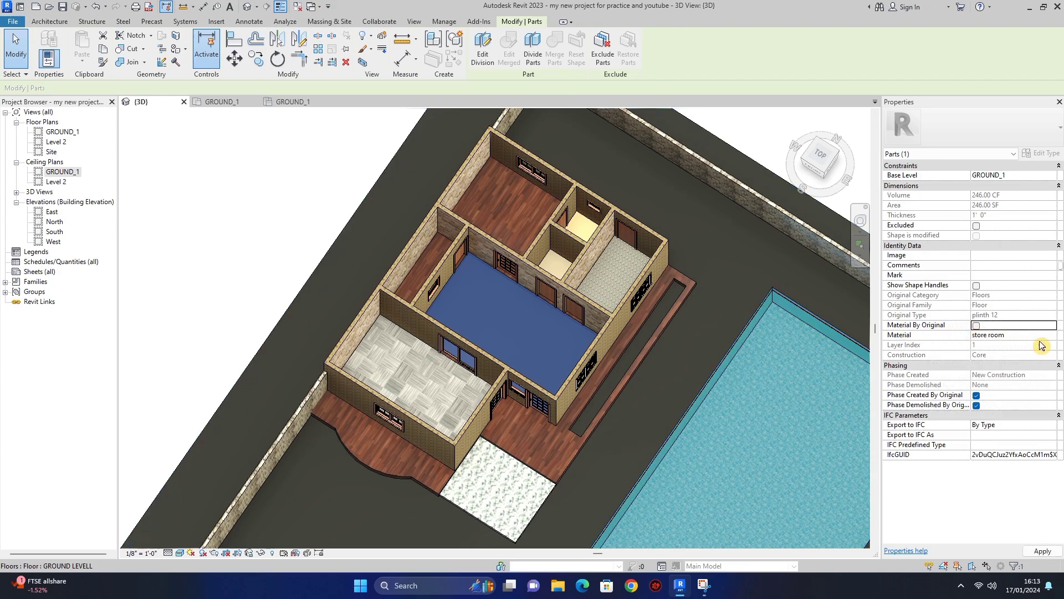
- Create a new material named lounge 13 for the selected lounge floor part
left_click(1052, 335)
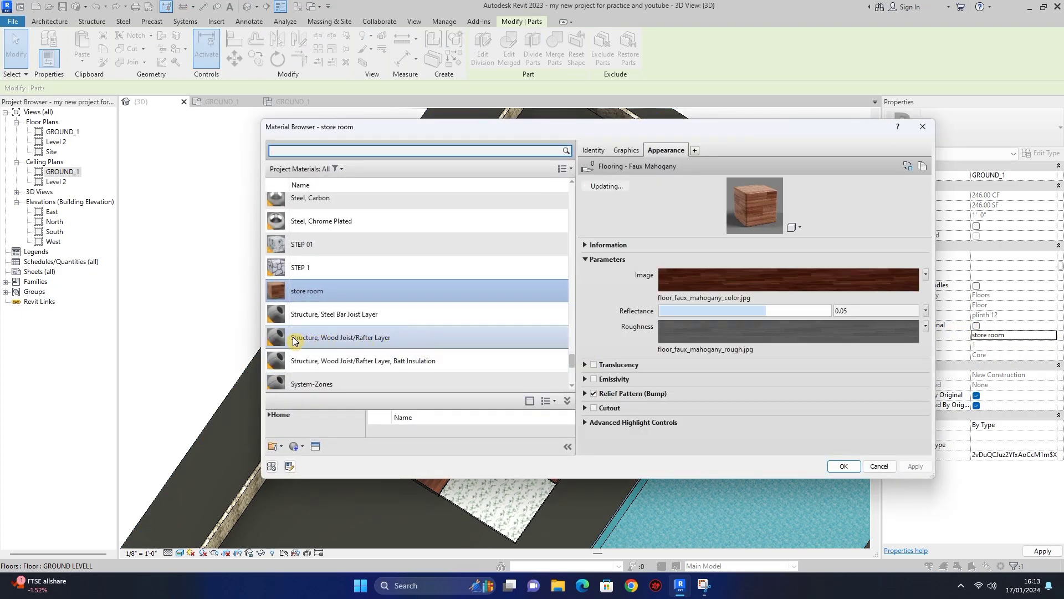
left_click(301, 447)
left_click(314, 456)
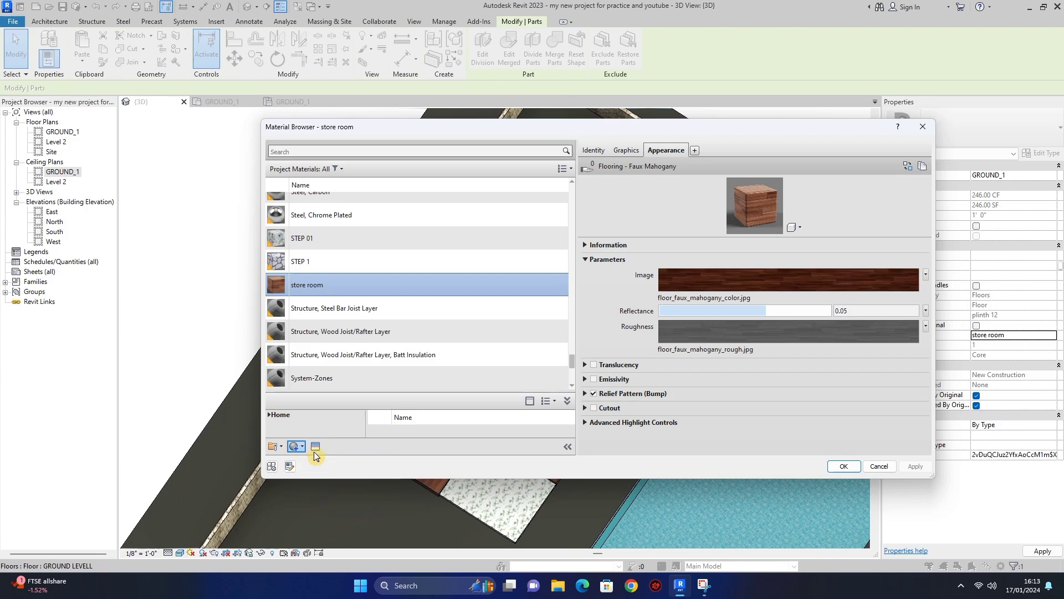
right_click(341, 284)
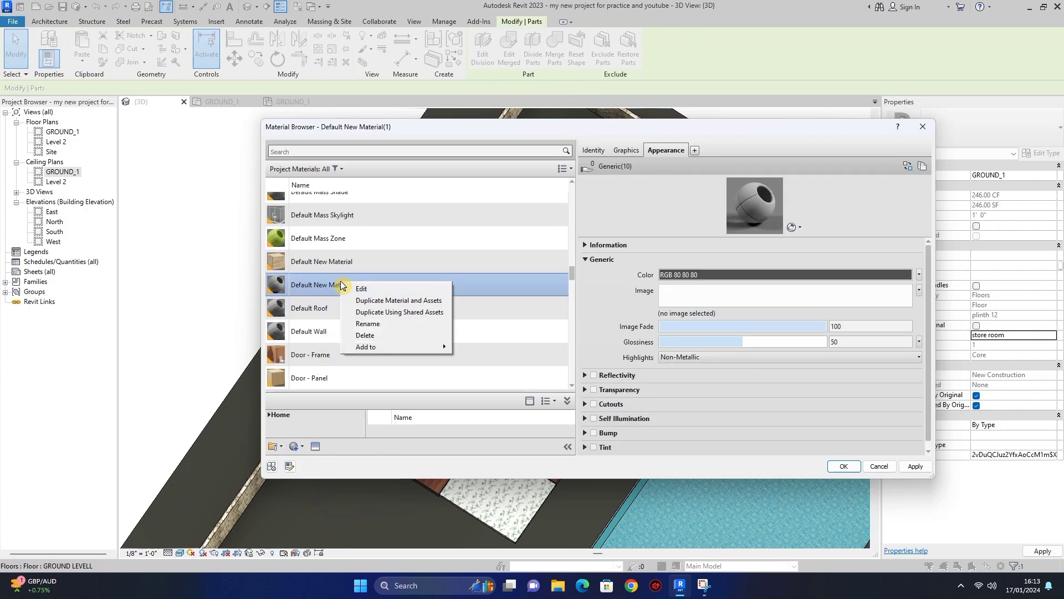
left_click(370, 325)
key("BackSpace")
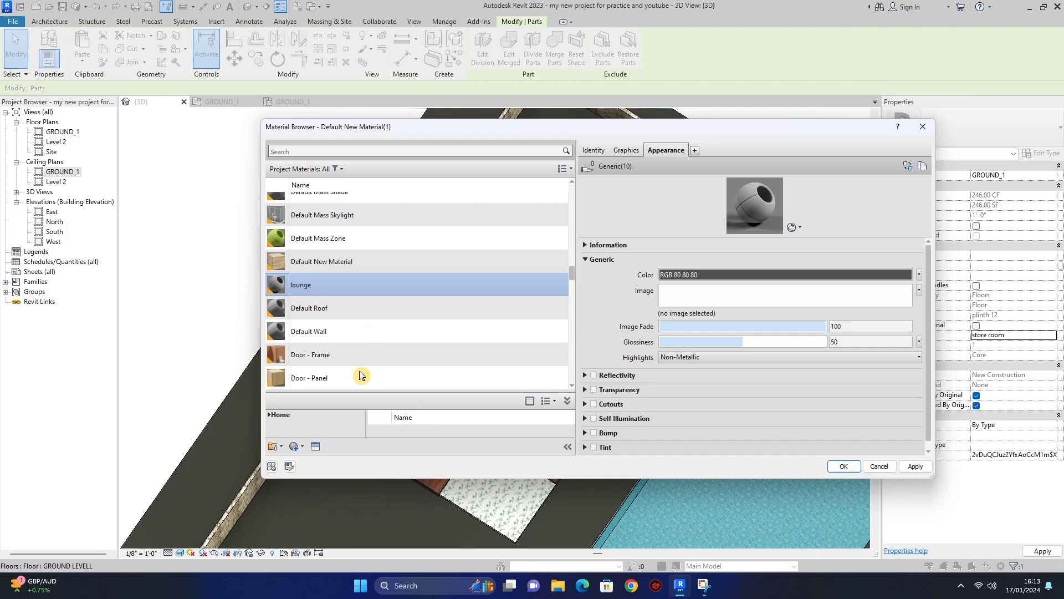
type("lounge 13")
key("Return")
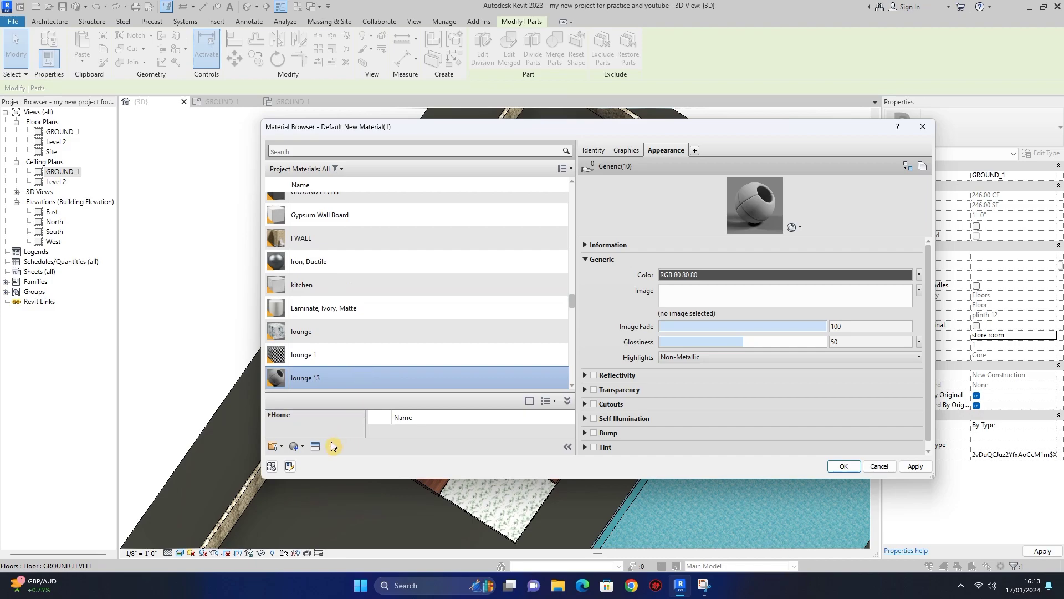
- Give lounge 13 the Flooring - Maple Hand Scraped appearance from the Appearance Library and assign the material to the selected floor part
left_click(314, 446)
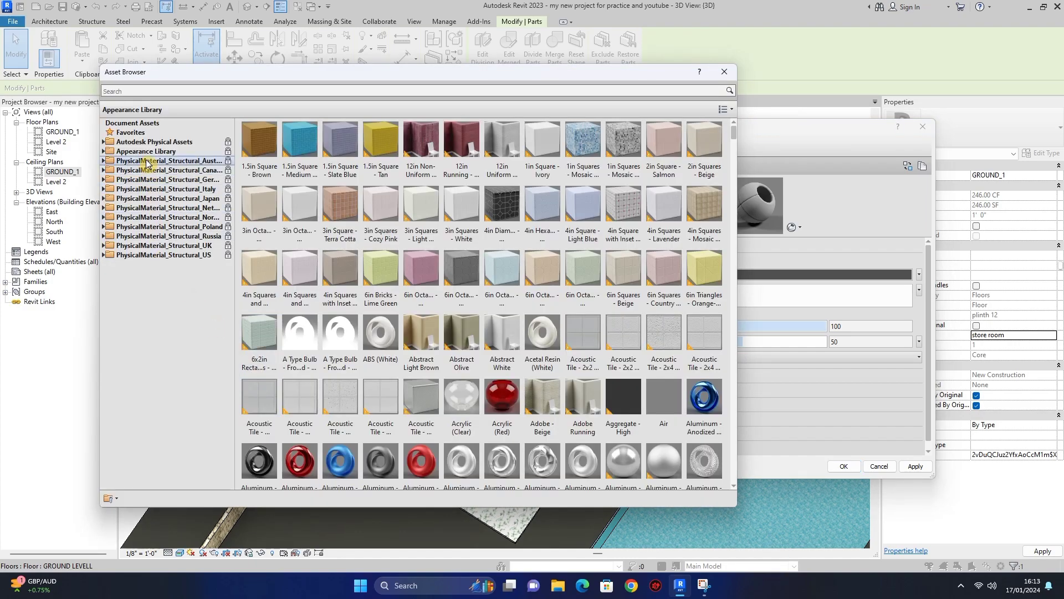
double_click(151, 154)
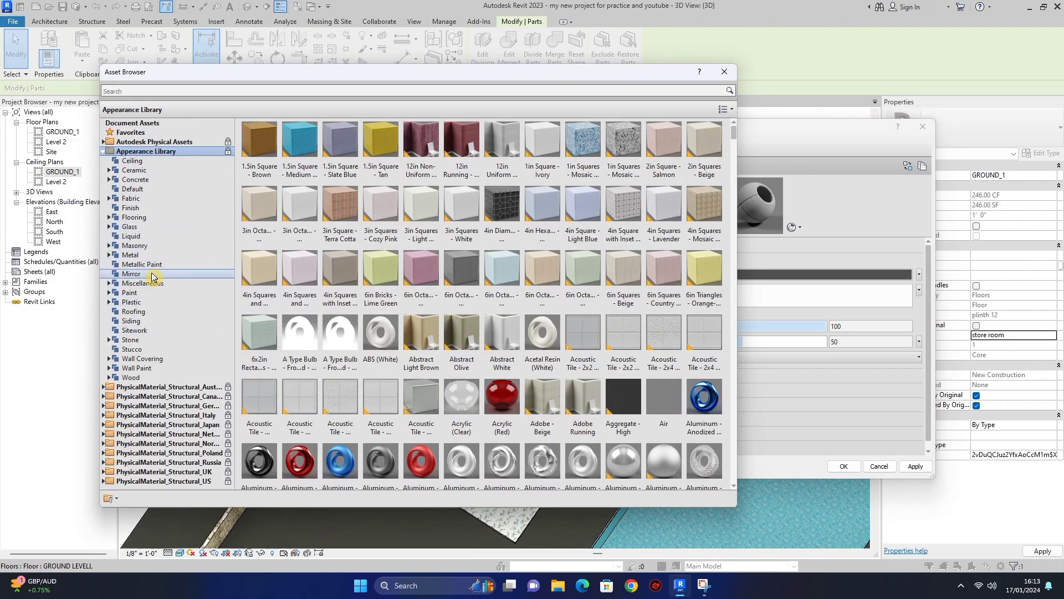
double_click(140, 172)
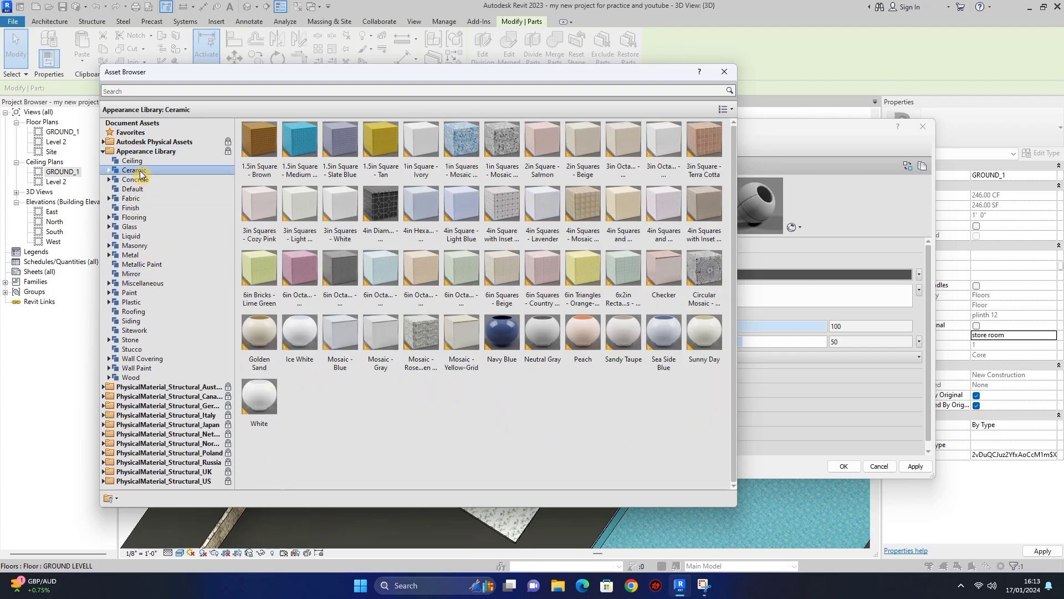
mouse_move(360, 327)
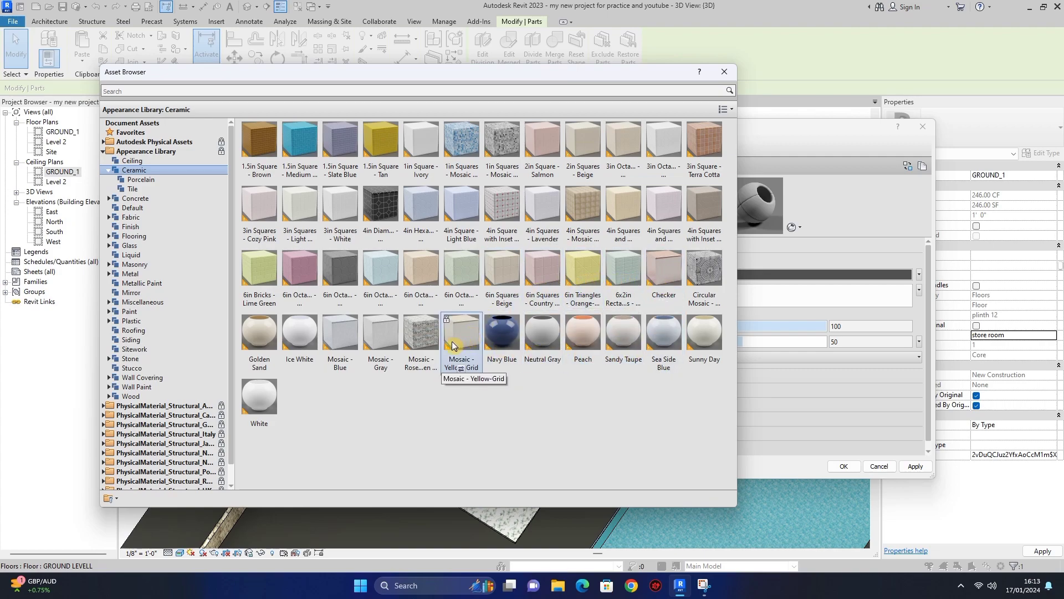
left_click(133, 236)
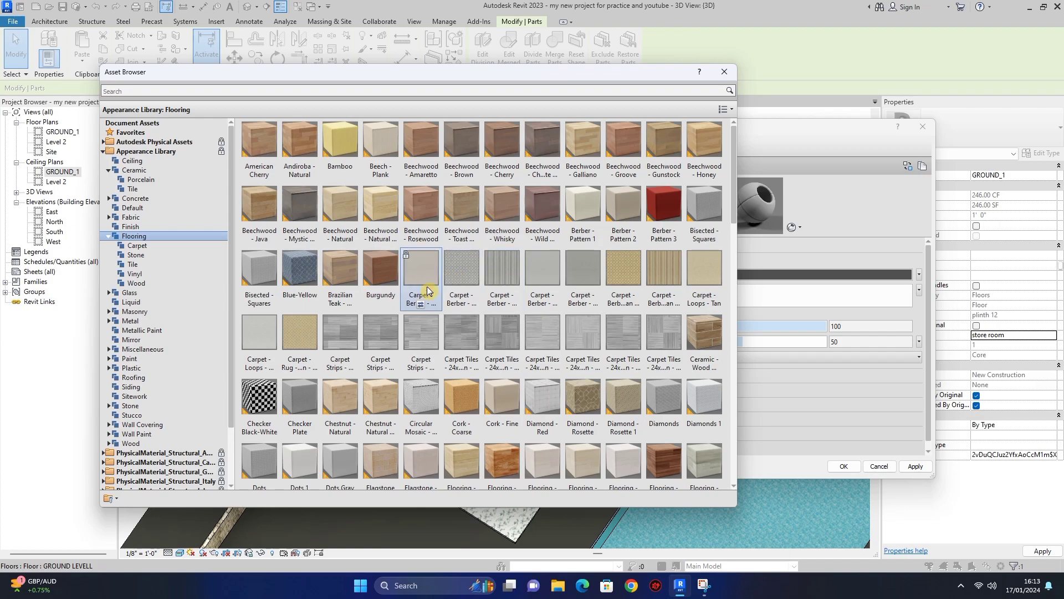
left_click_drag(734, 194, 738, 279)
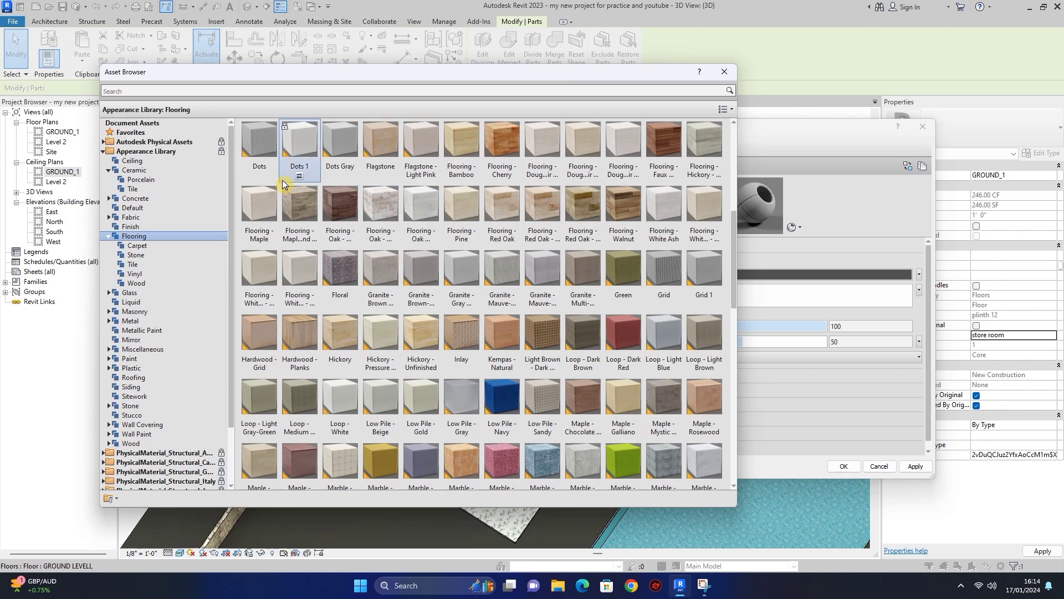
double_click(297, 211)
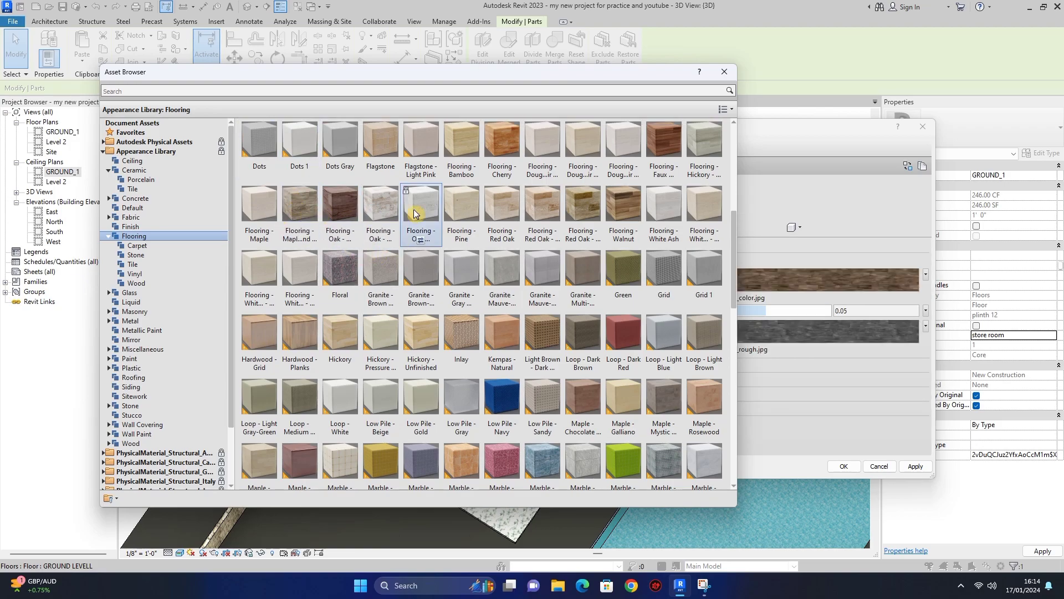
left_click(842, 465)
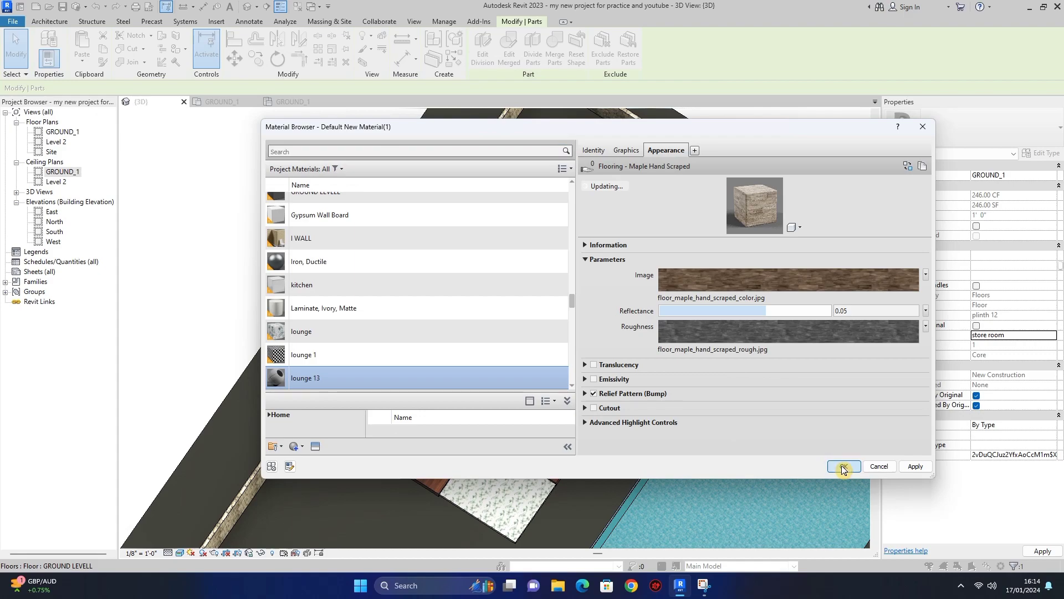
key("Escape")
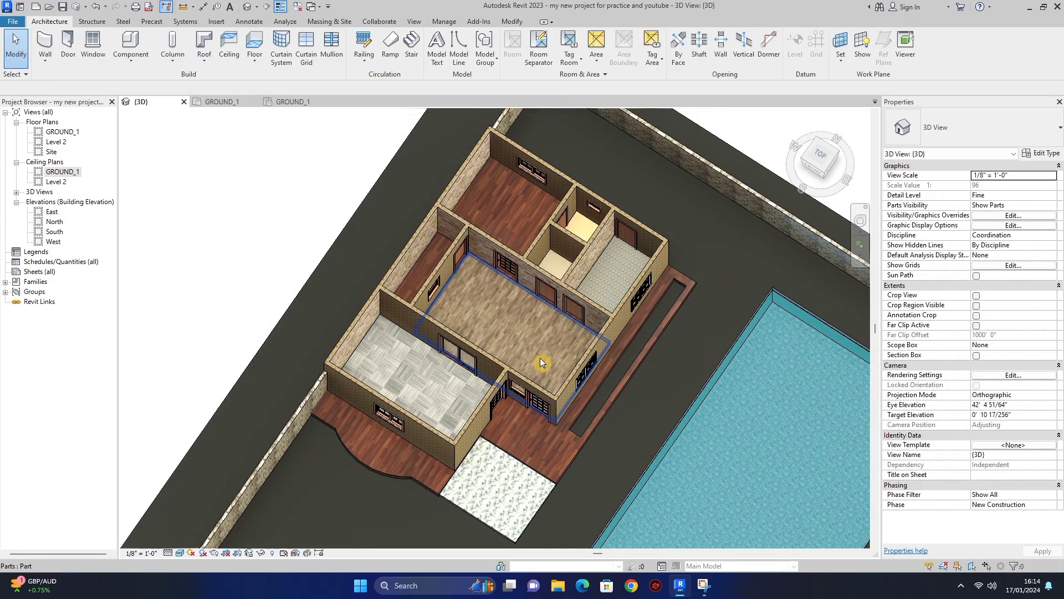
- Turn off Material By Original for the back bedroom's floor part next to the bathrooms, and create a new material named bed 122
left_click(502, 196)
left_click(976, 326)
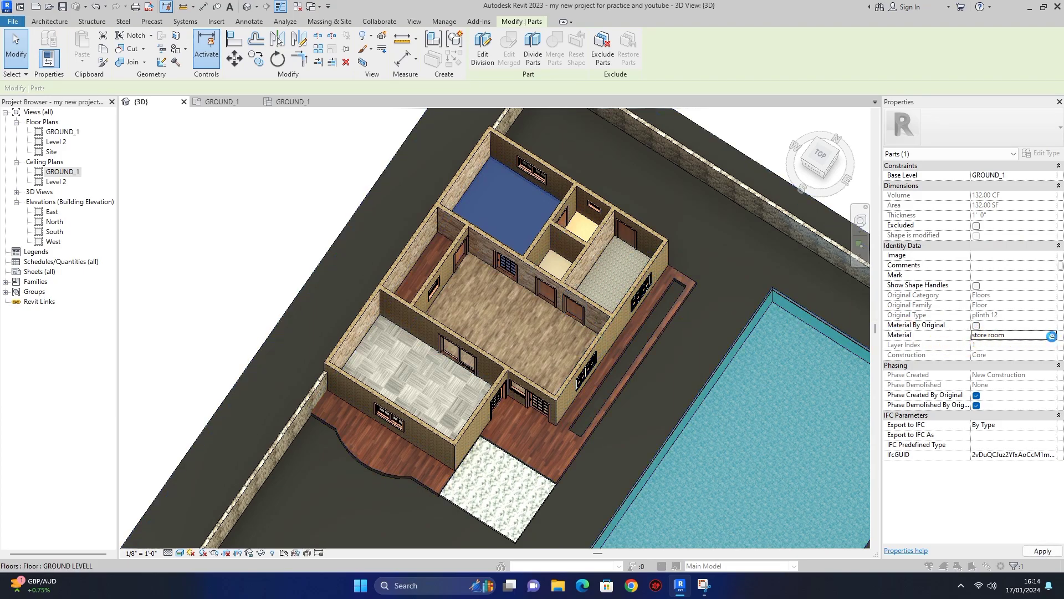
left_click(1051, 336)
left_click(301, 446)
left_click(309, 458)
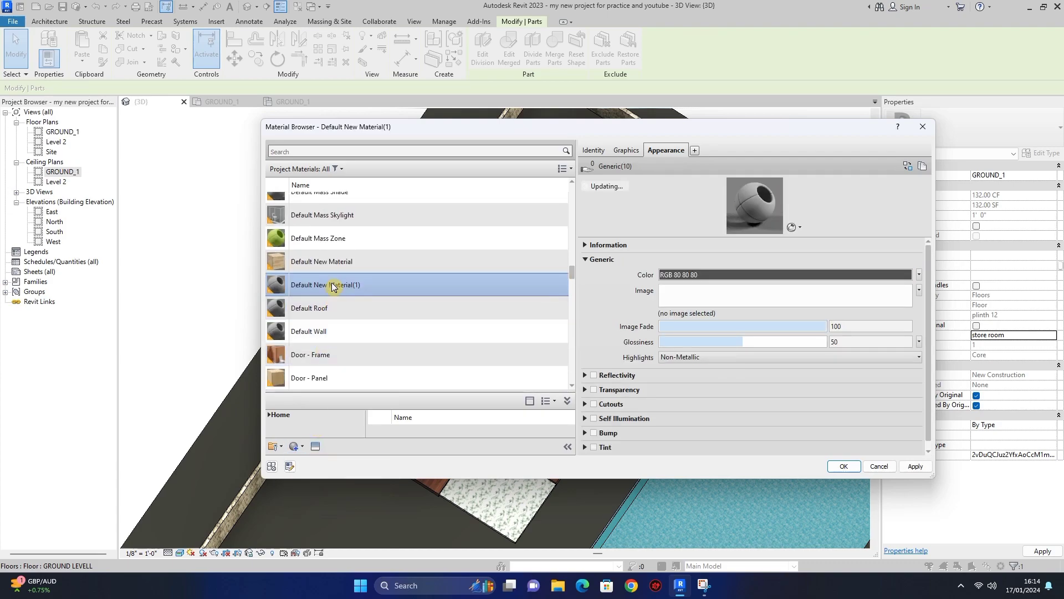
right_click(333, 285)
left_click(365, 323)
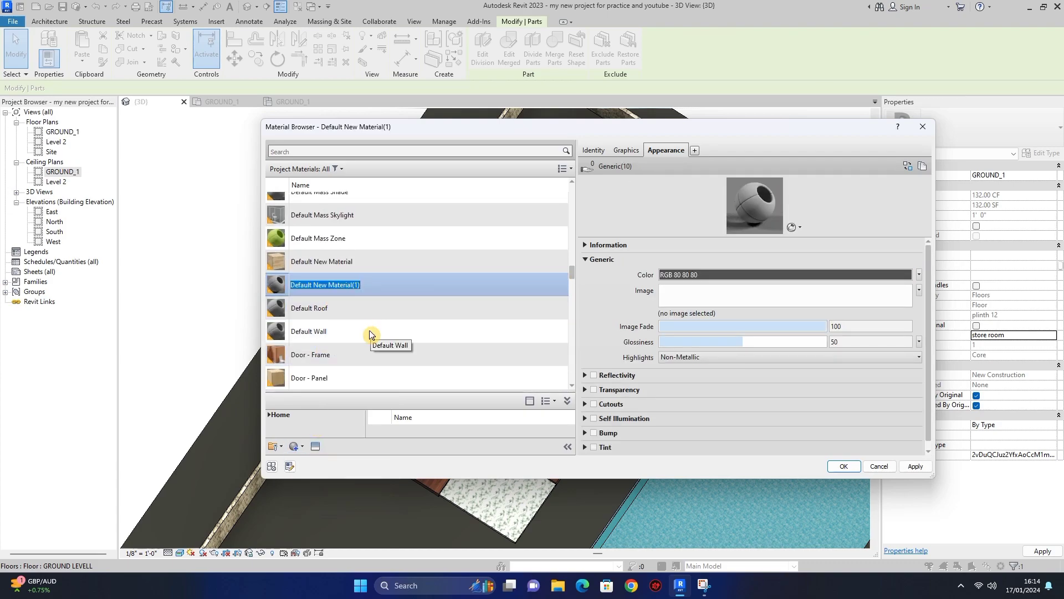
type("bed 122")
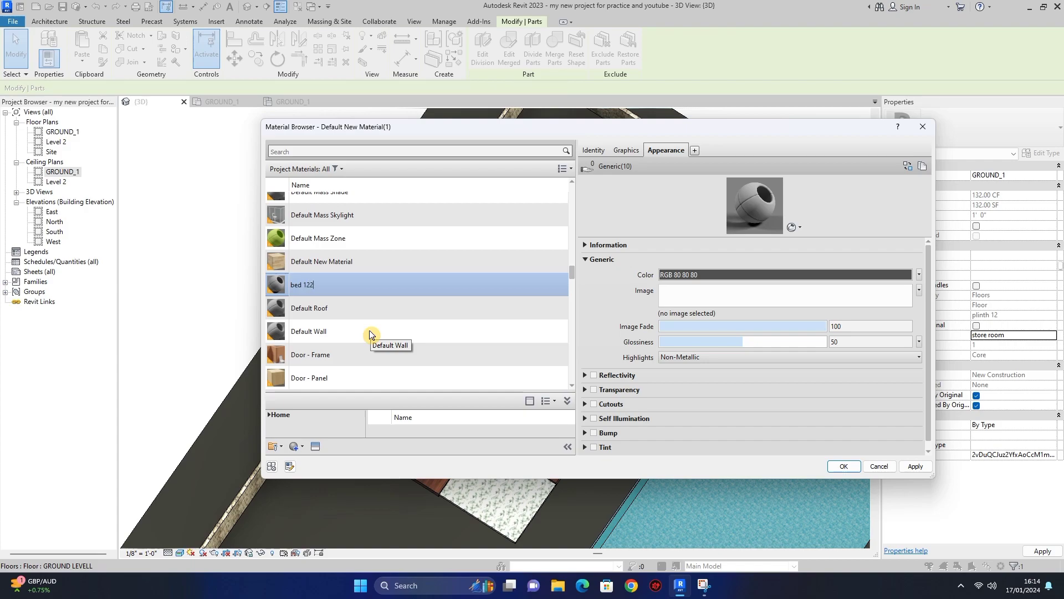
key("Return")
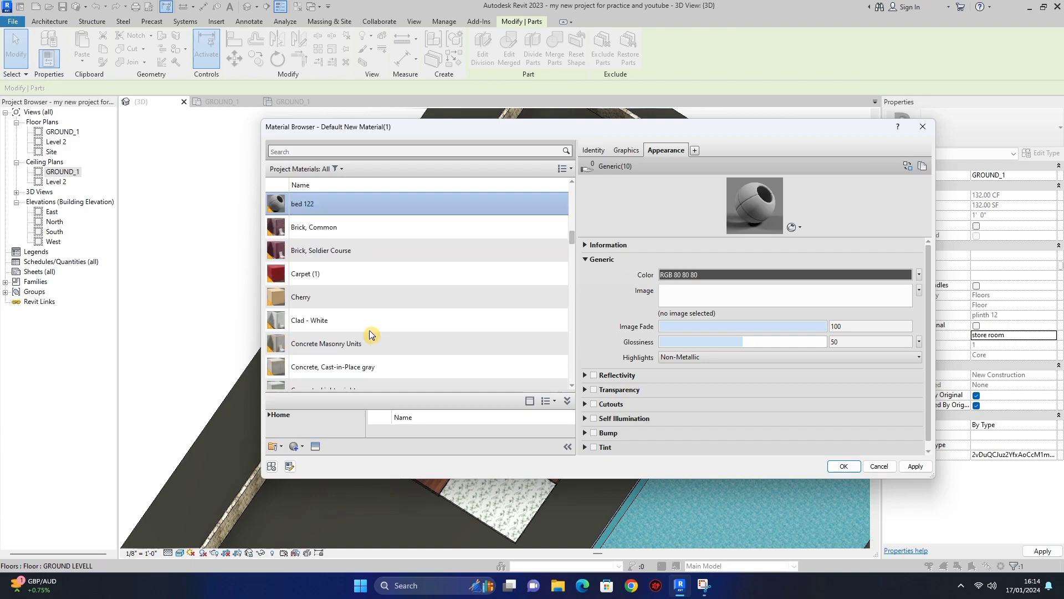
- Give bed 122 the Flooring - Faux Mahogany appearance after trying dark oak and cherry, and assign the material to the bedroom floor part
left_click(313, 447)
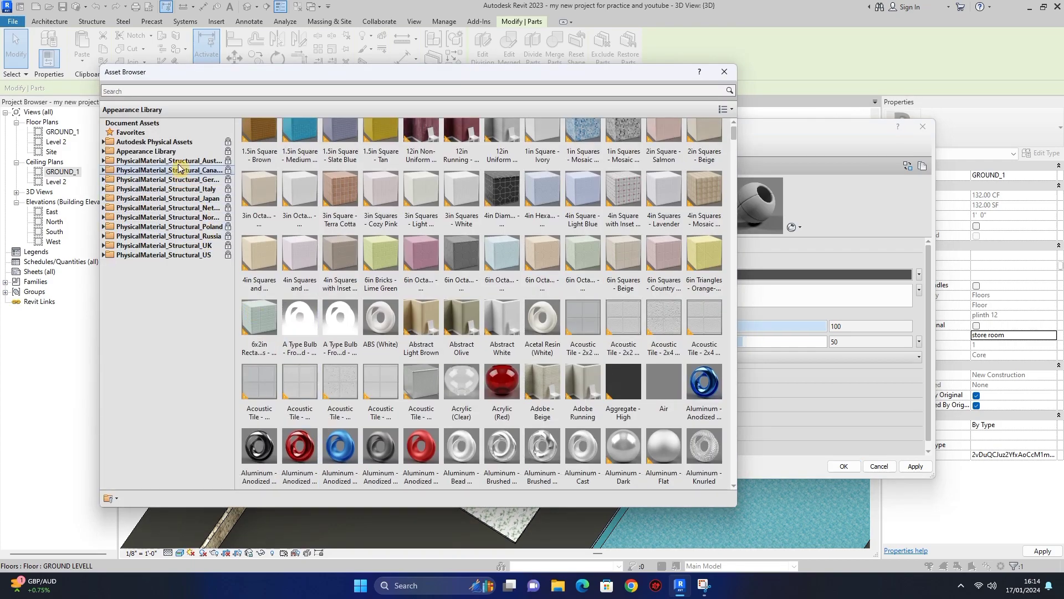
left_click(134, 170)
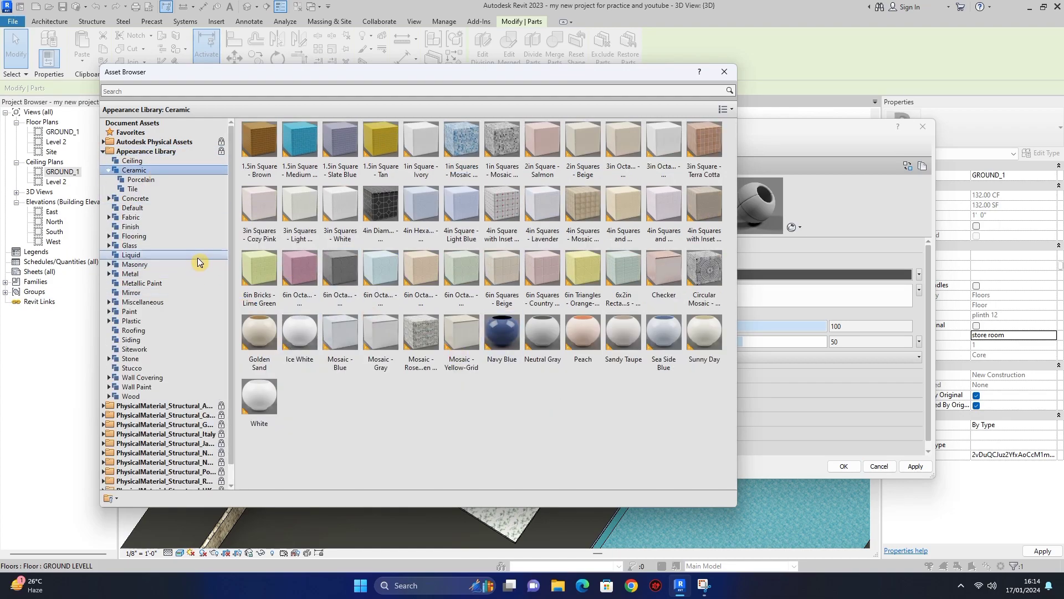
left_click(148, 238)
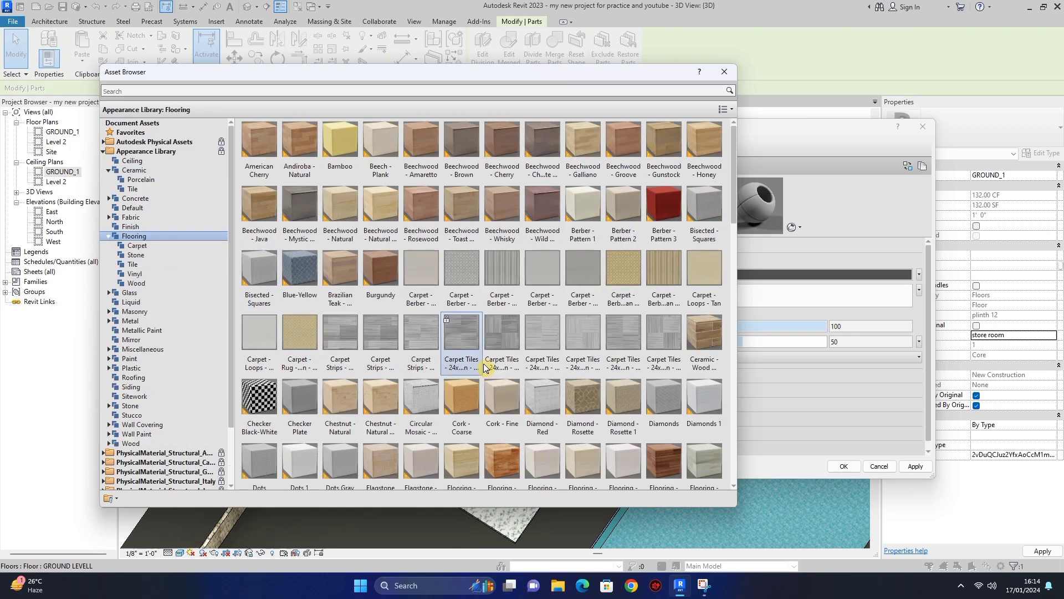
left_click_drag(733, 184, 741, 260)
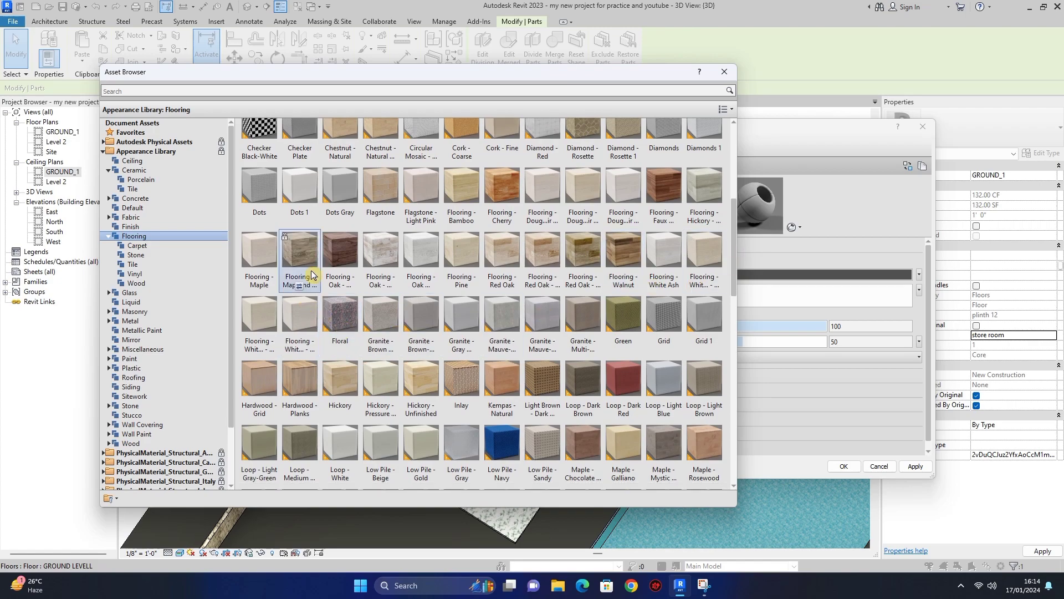
double_click(333, 254)
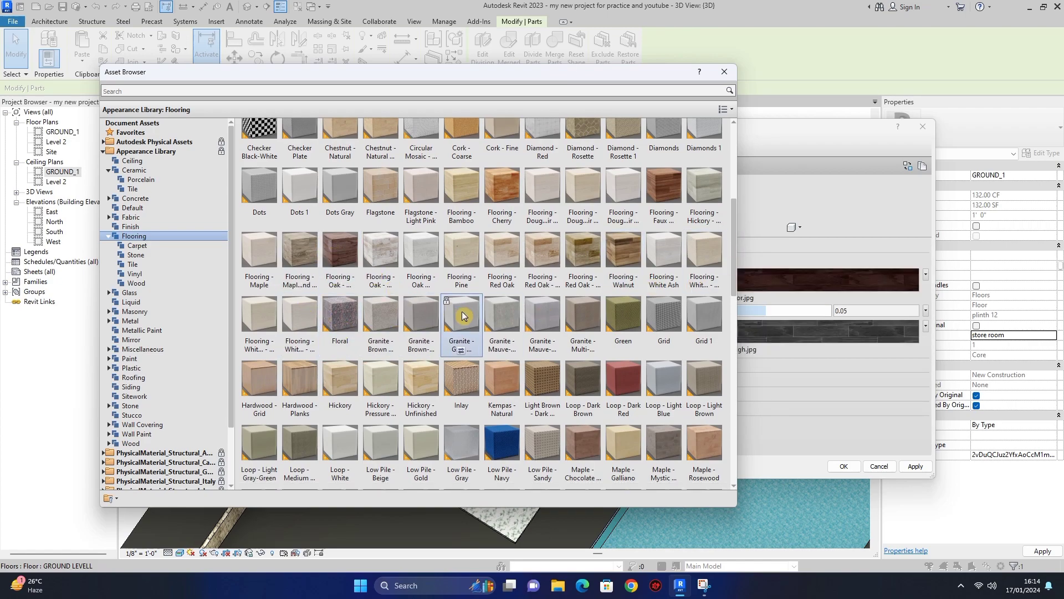
double_click(510, 197)
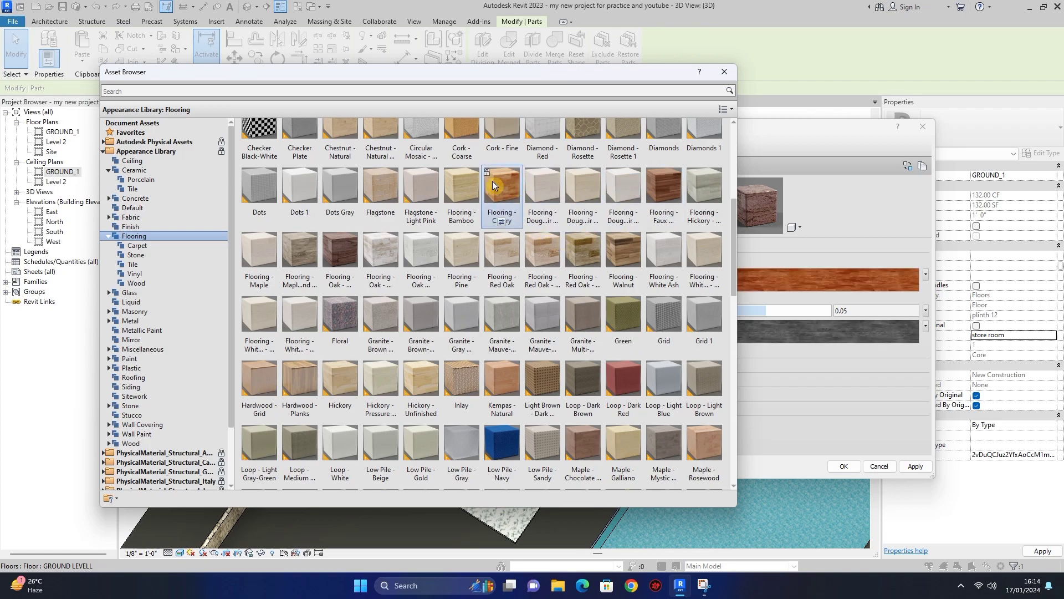
scroll(640, 164, "up", 1)
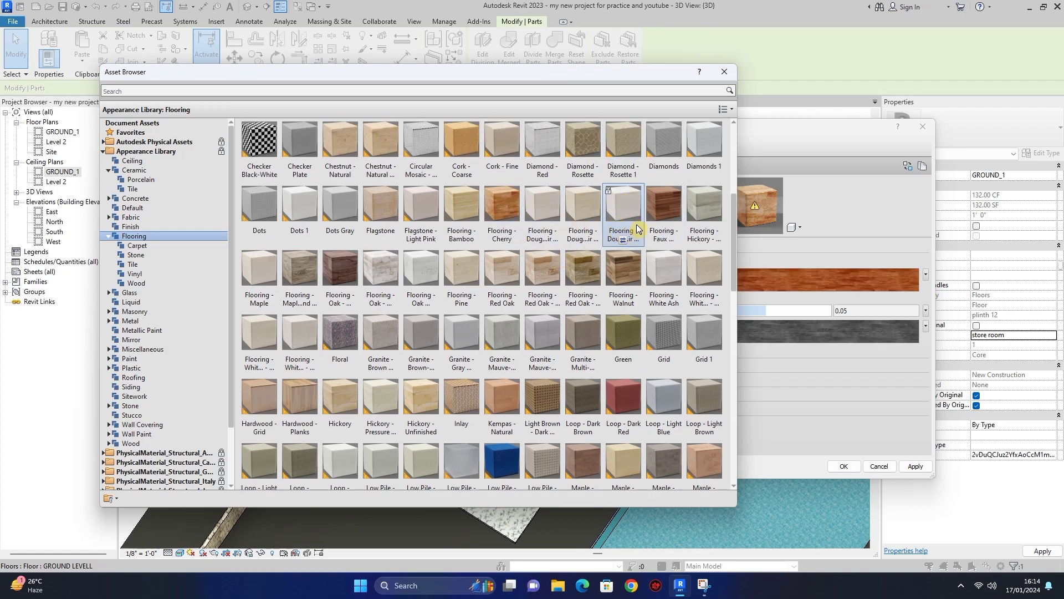
double_click(664, 214)
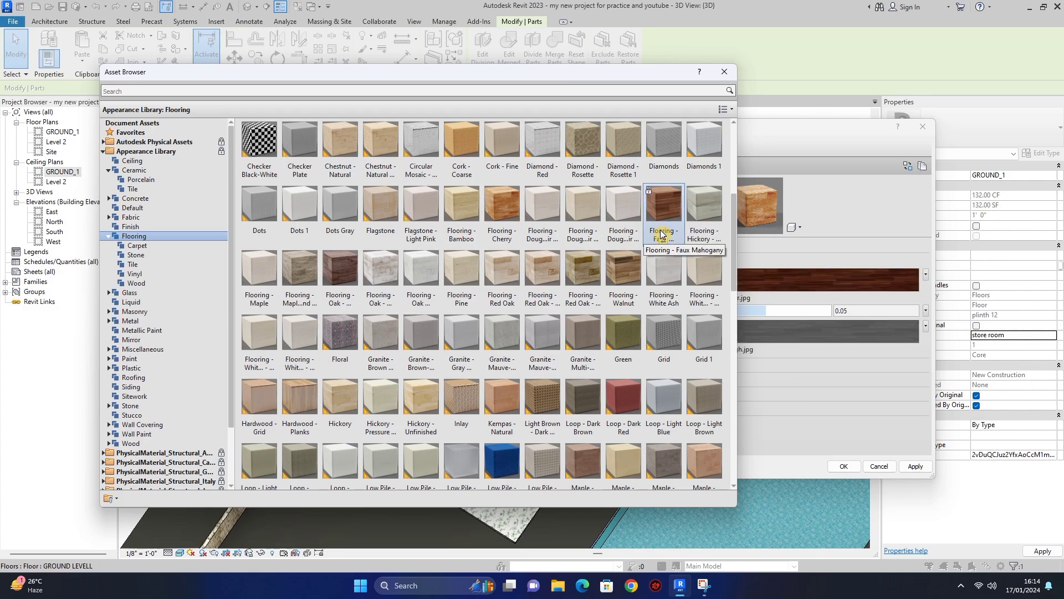
left_click(725, 72)
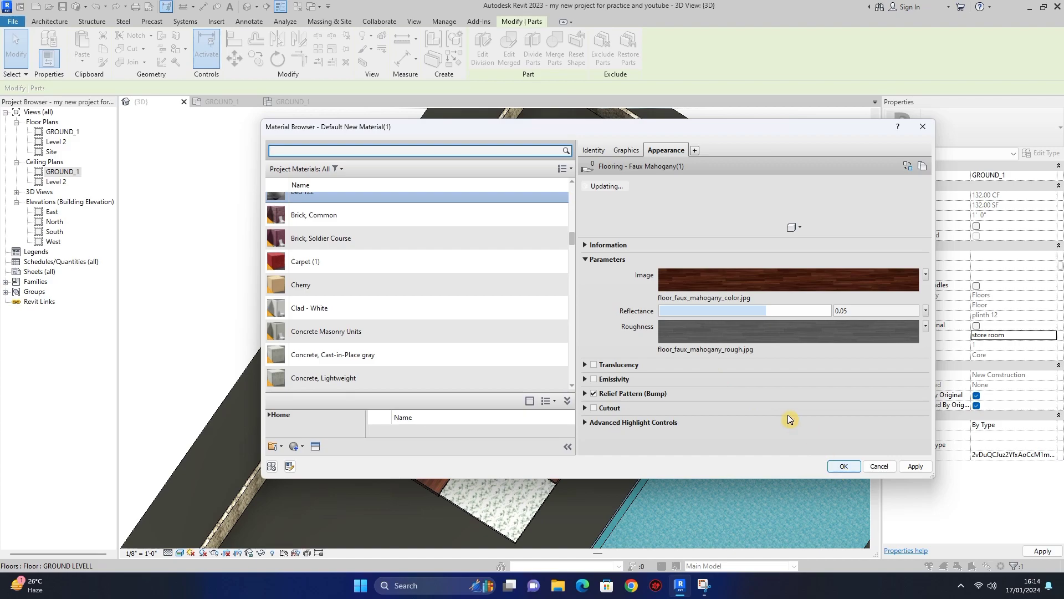
left_click(839, 465)
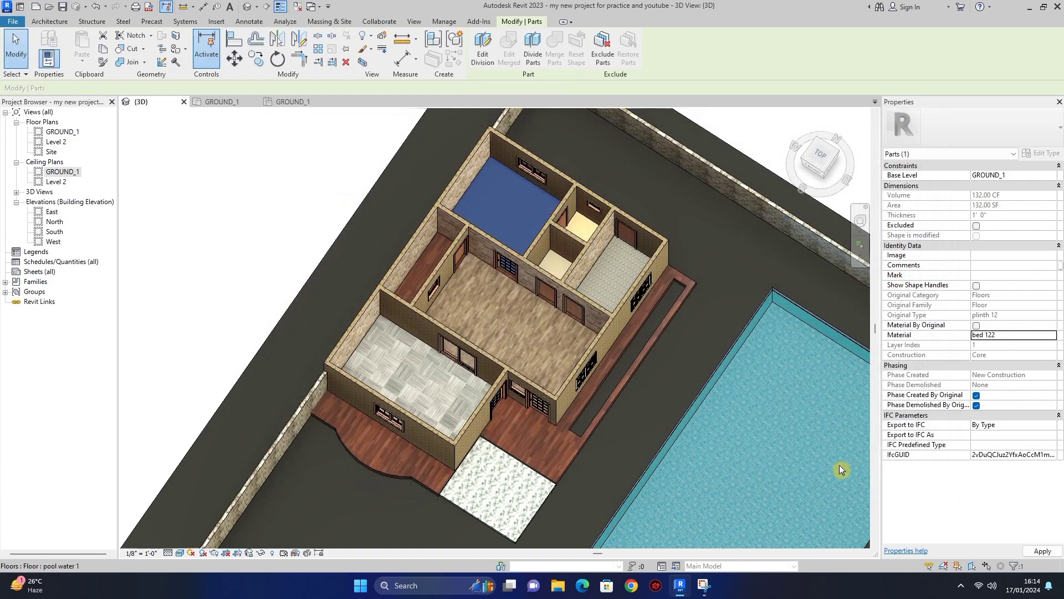
left_click(277, 174)
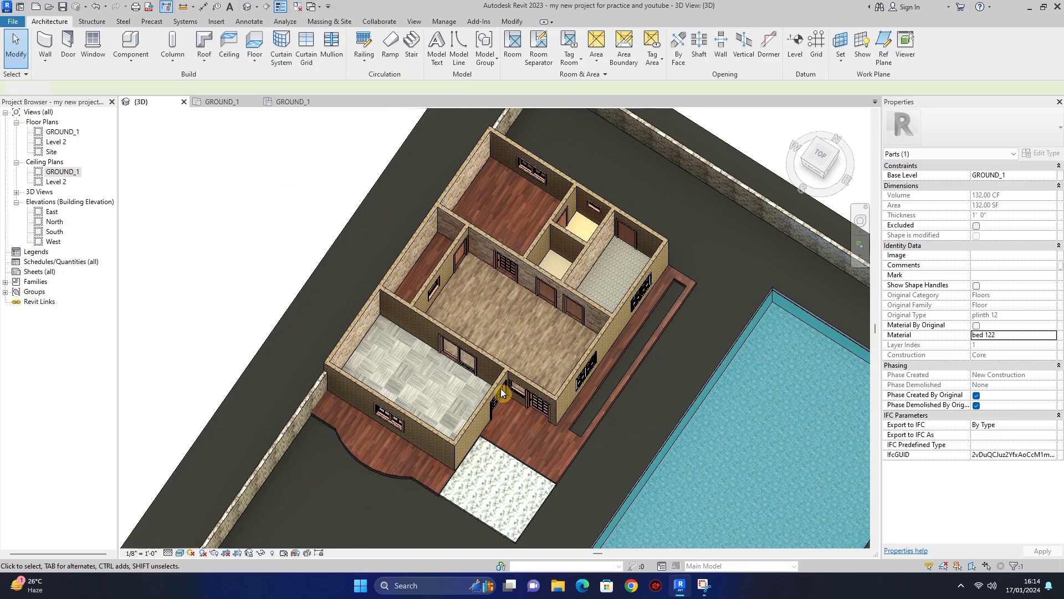
- Replace the back bedroom floor material bed 122's appearance with the Beechwood - Wild flooring from the Appearance Library
left_click(516, 207)
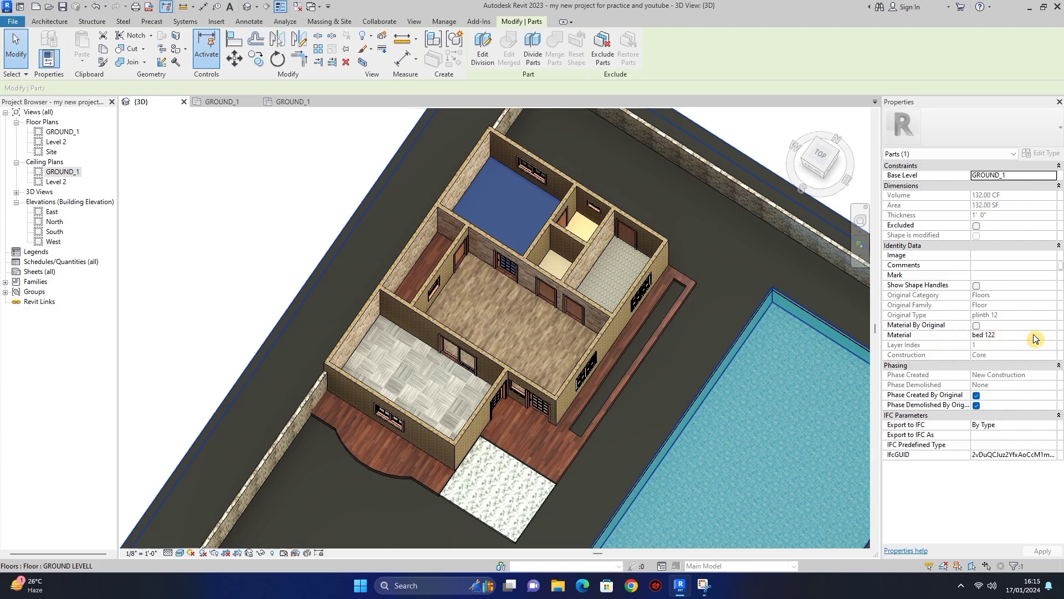
left_click(1051, 340)
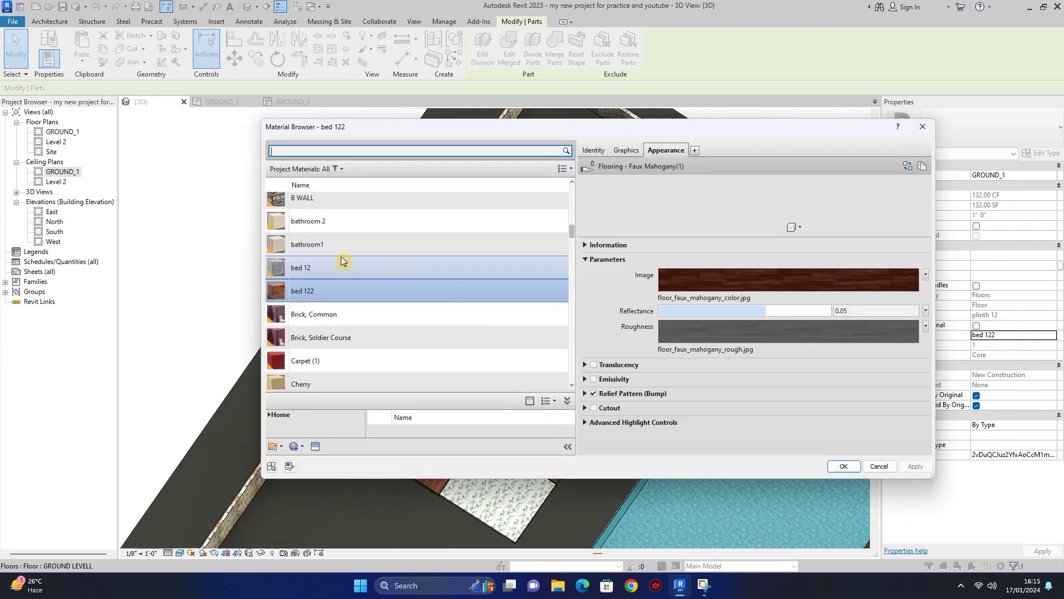
left_click(314, 444)
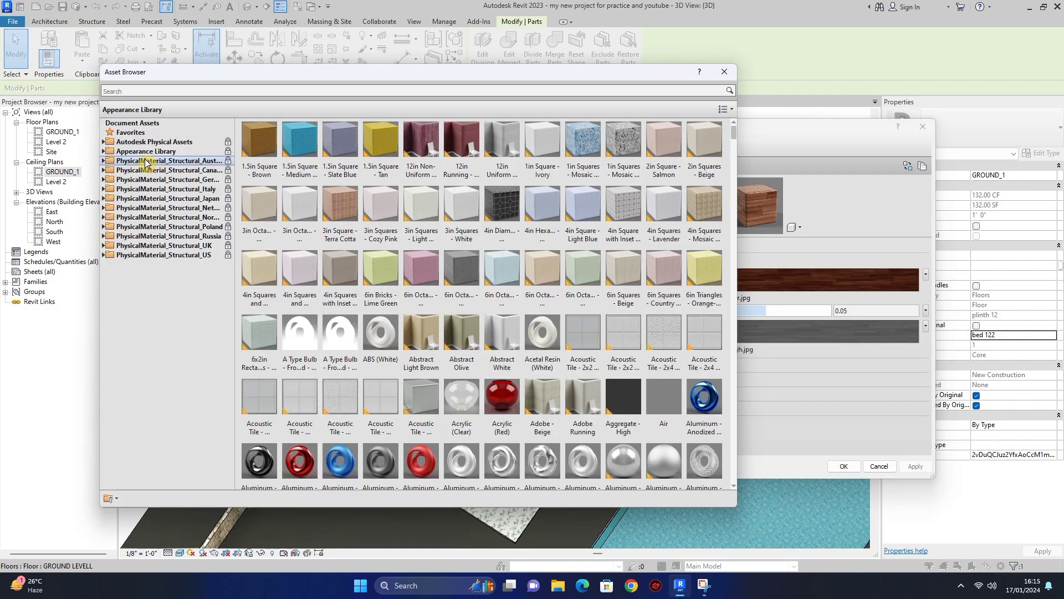
double_click(143, 152)
mouse_move(337, 210)
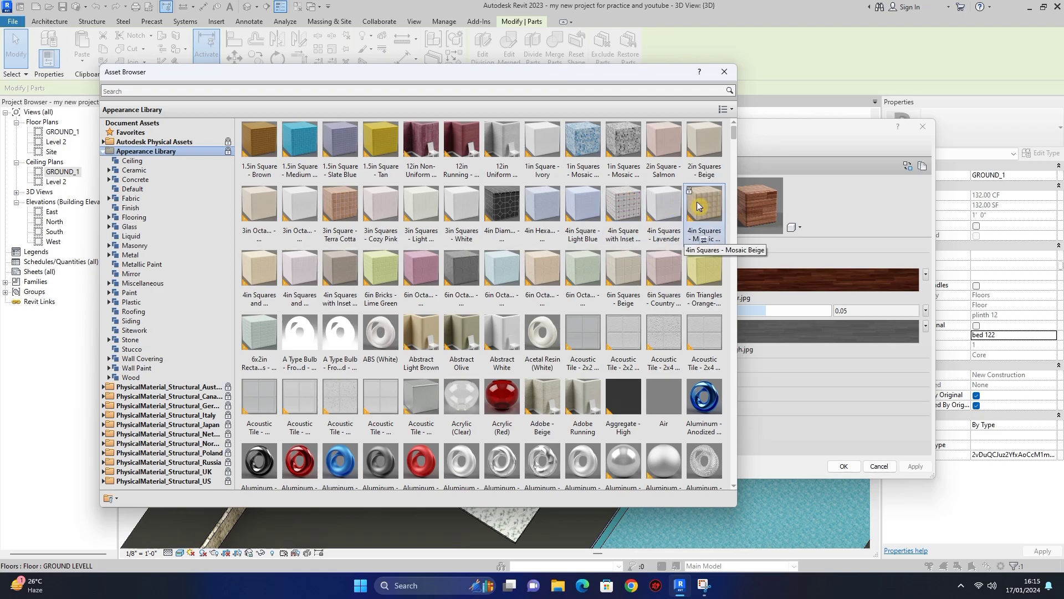
left_click(147, 219)
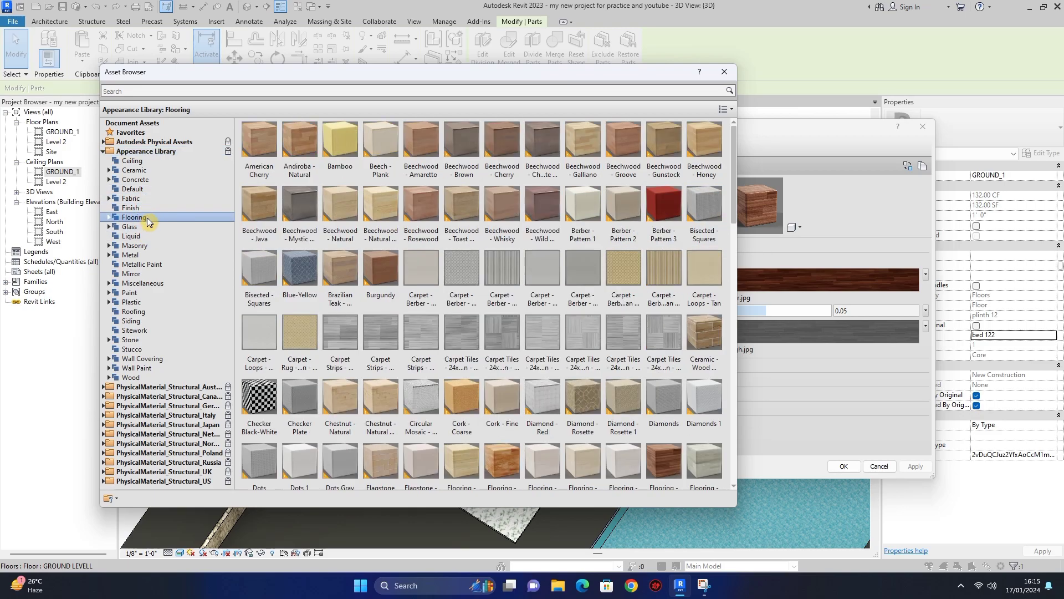
double_click(544, 211)
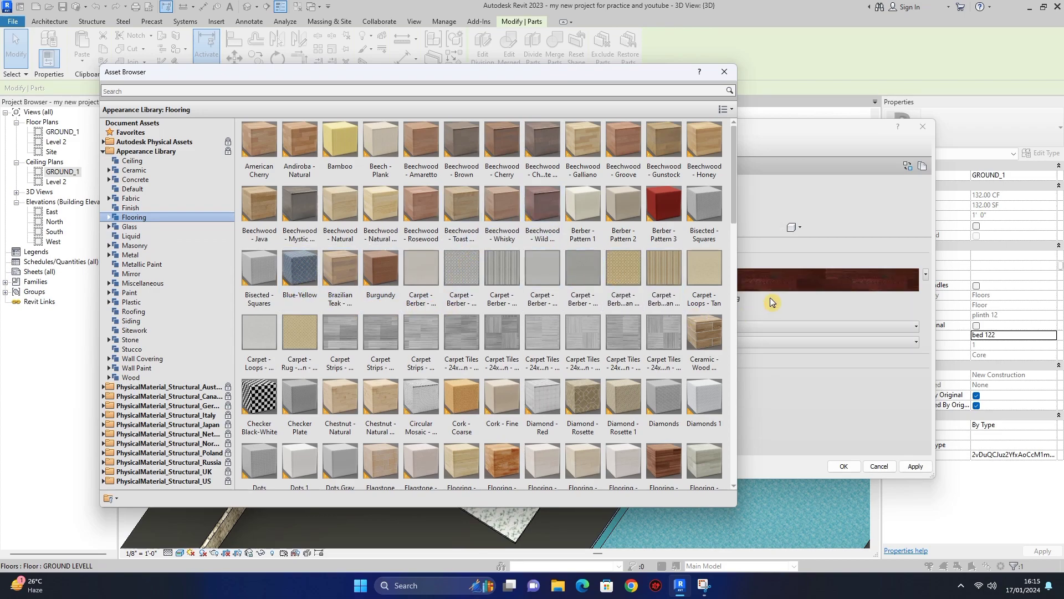
left_click(728, 72)
left_click(843, 466)
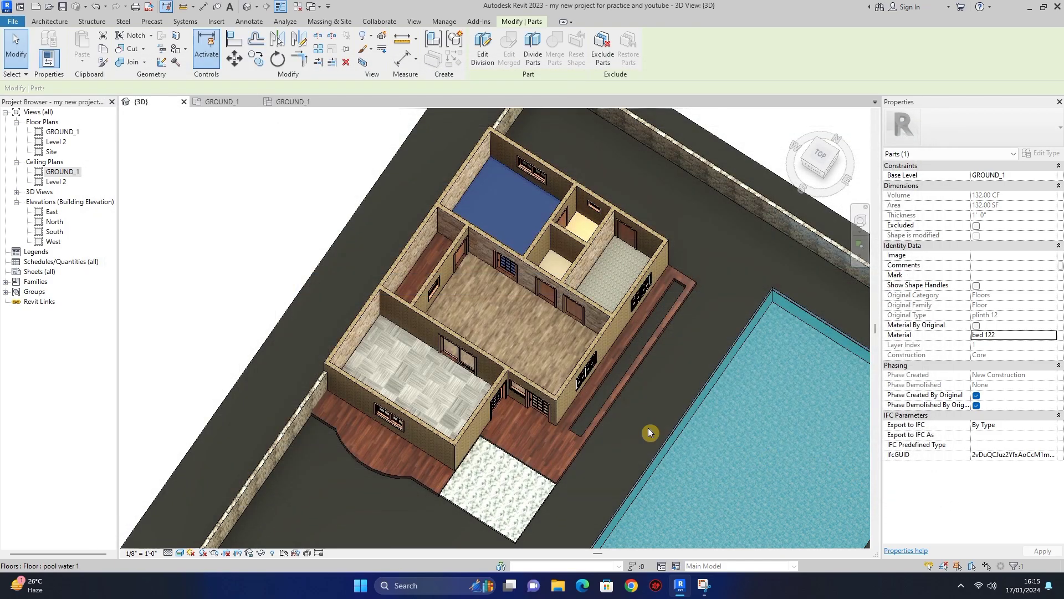
left_click(226, 161)
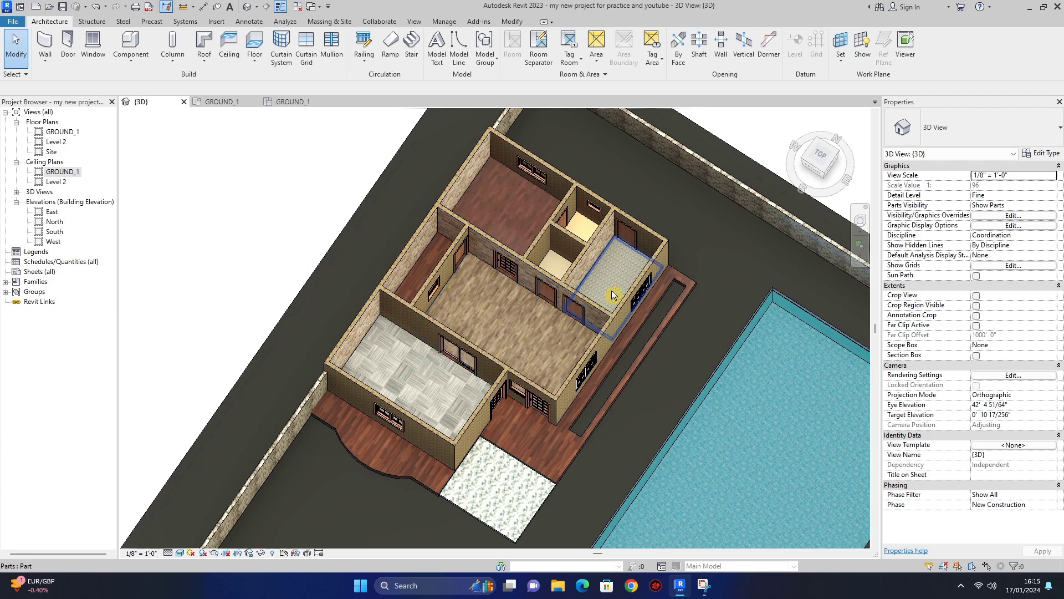
- Compare the original floor with its parts by setting the 3D view's Parts Visibility to Show Original and back to Show Parts
left_click(860, 221)
left_click_drag(540, 255, 560, 282)
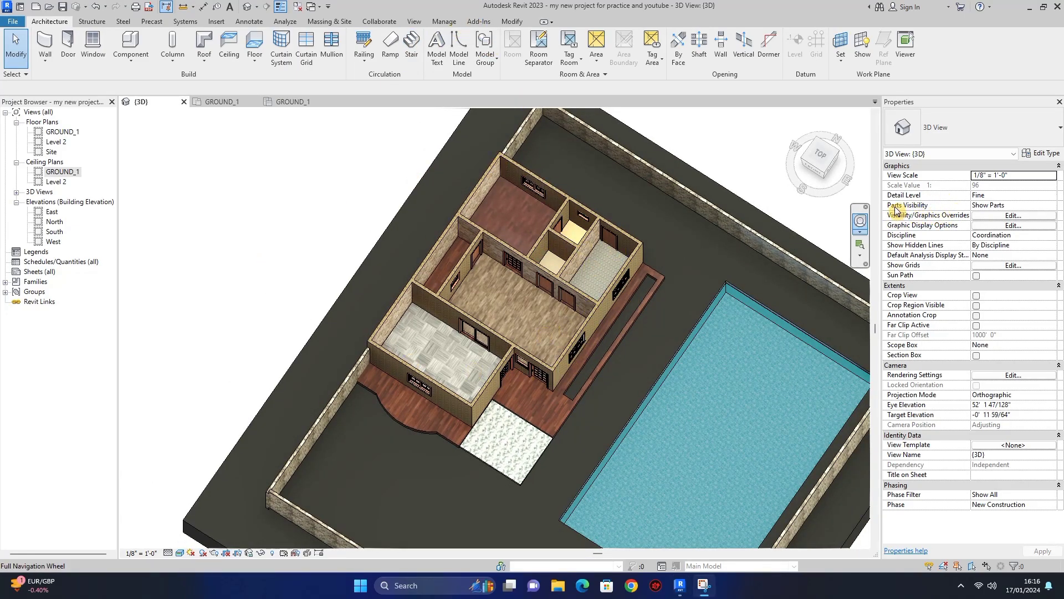
left_click(1039, 209)
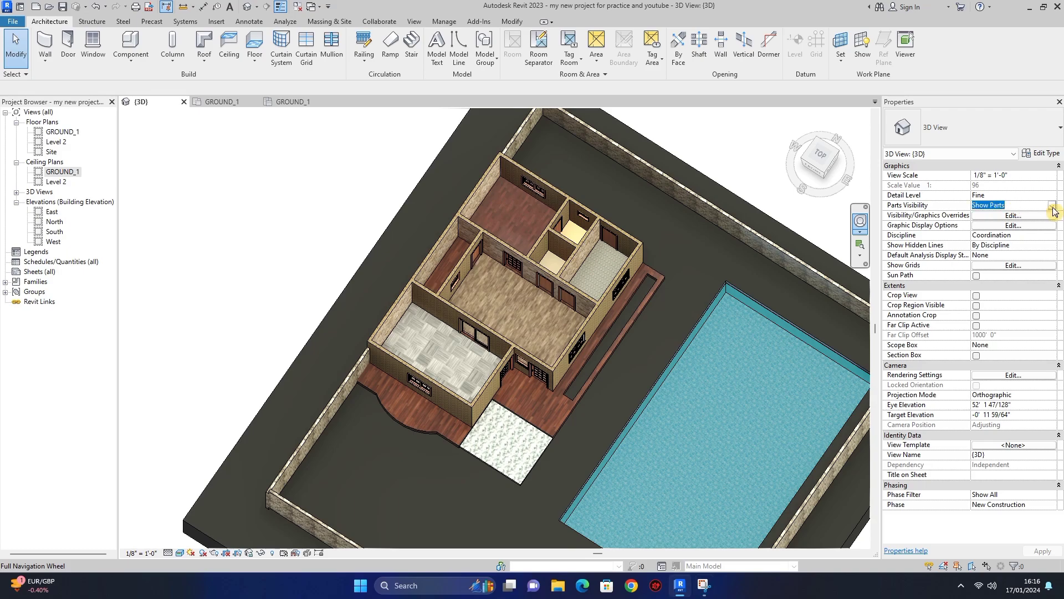
left_click(1052, 206)
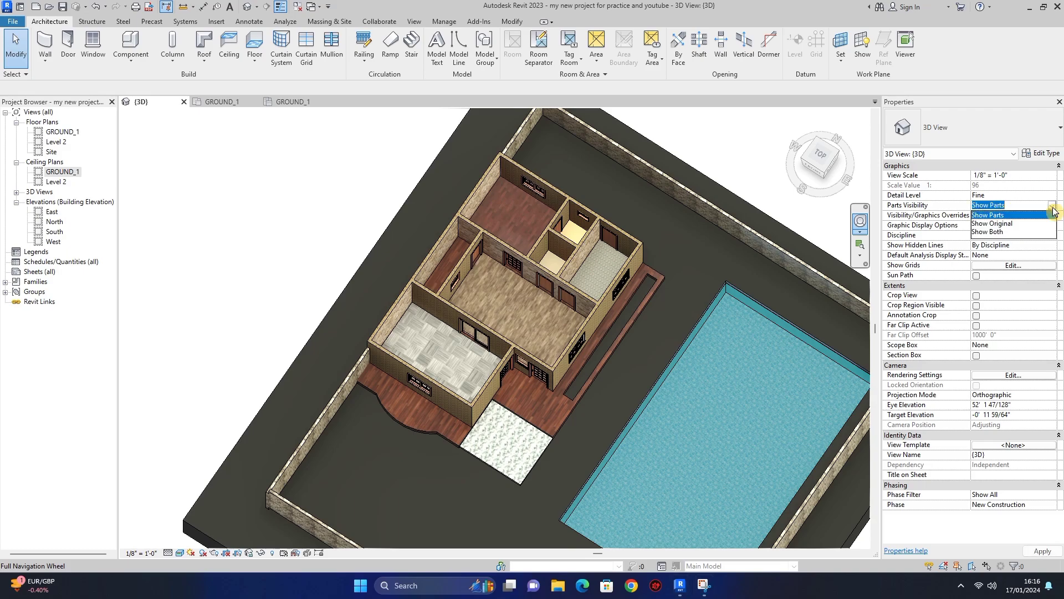
left_click(1000, 224)
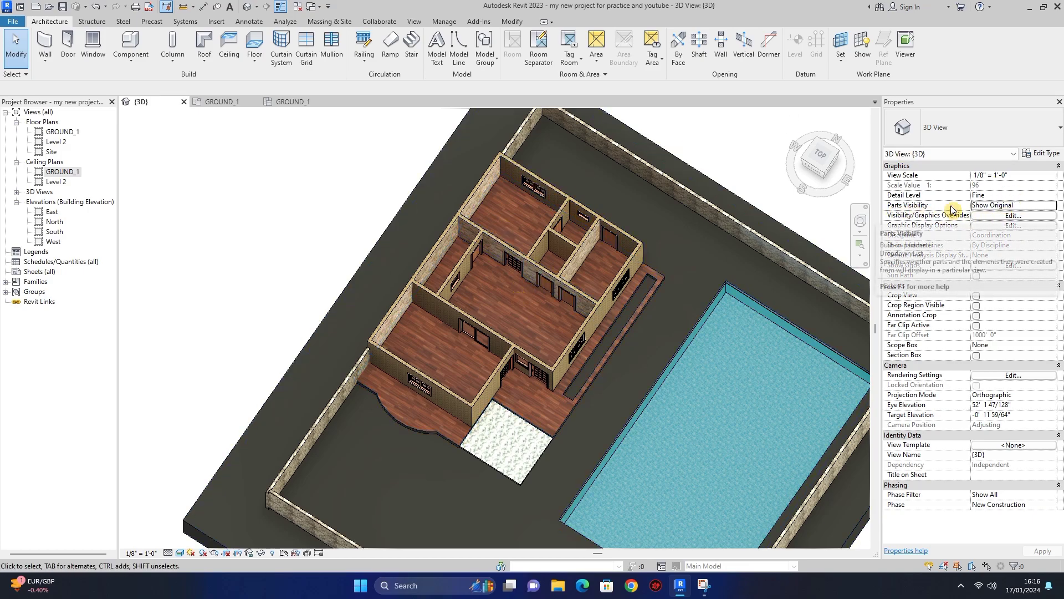
left_click(1052, 206)
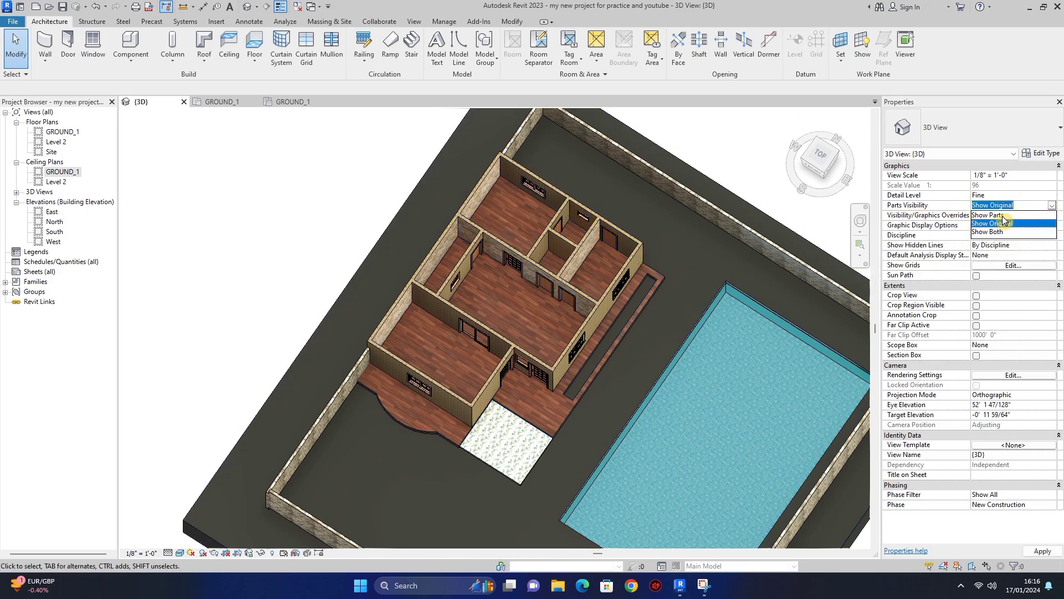
left_click(1003, 216)
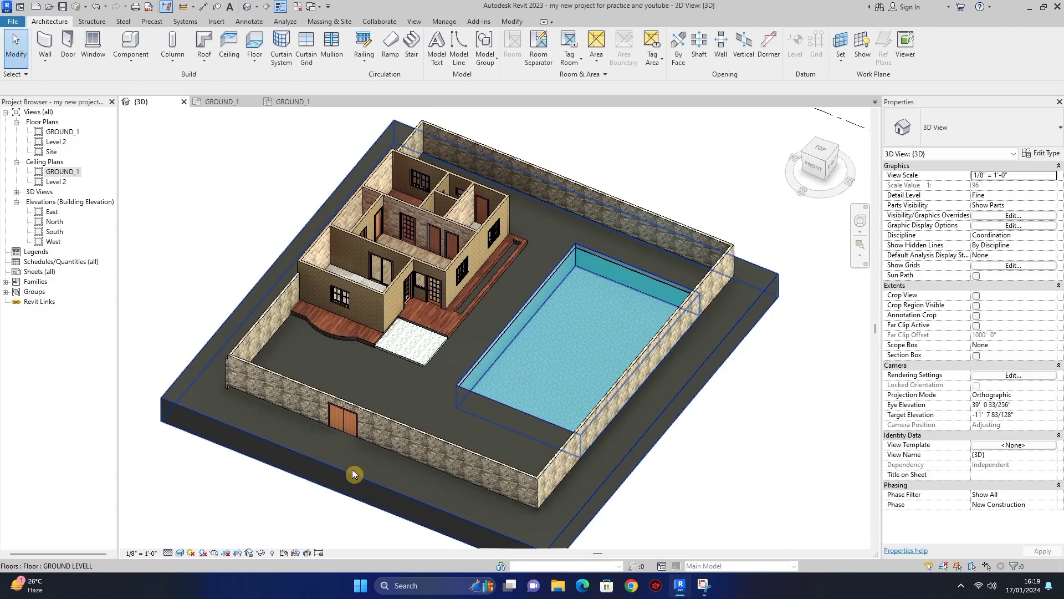
- Create parts from the ground slab around the house and pool, and open a division sketch for it
left_click(352, 470)
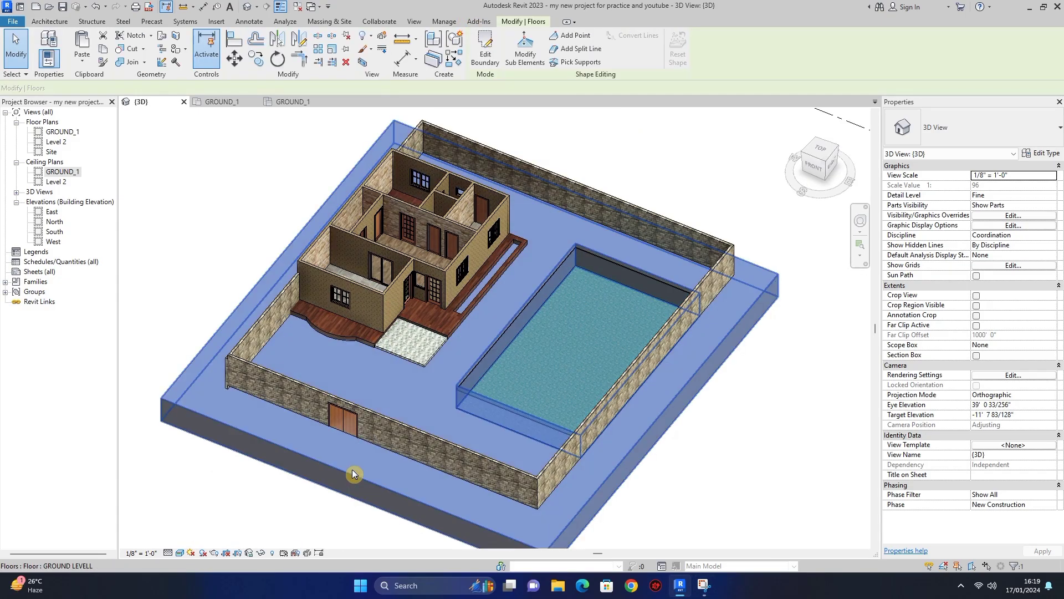
left_click(435, 61)
left_click(531, 52)
left_click(505, 57)
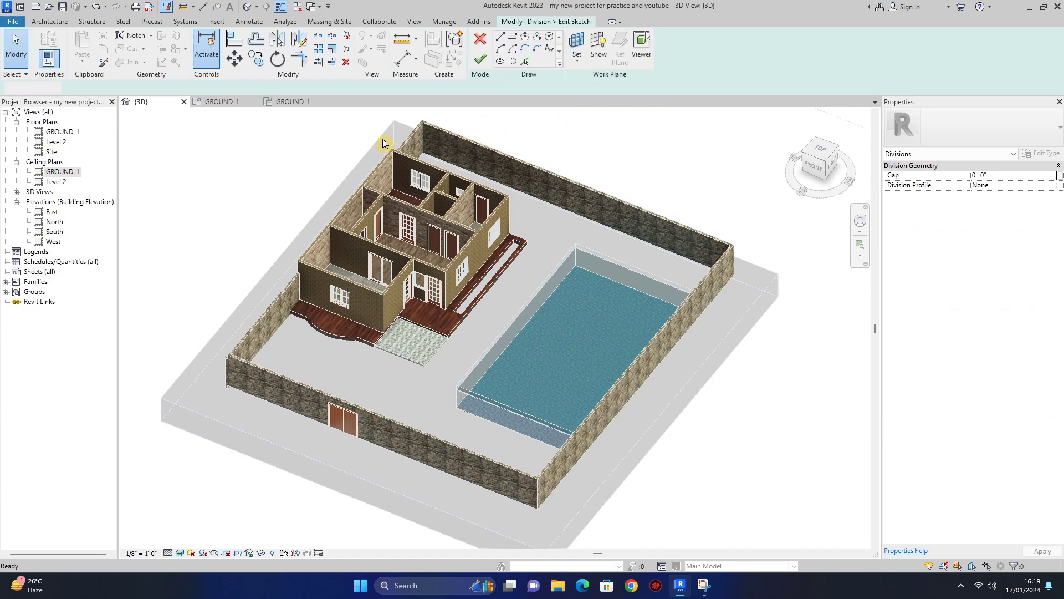
- On the GROUND_1 floor plan, sketch a rectangular division over the front yard, from the entrance platform's outer corner to the boundary wall's inner corner
left_click(228, 103)
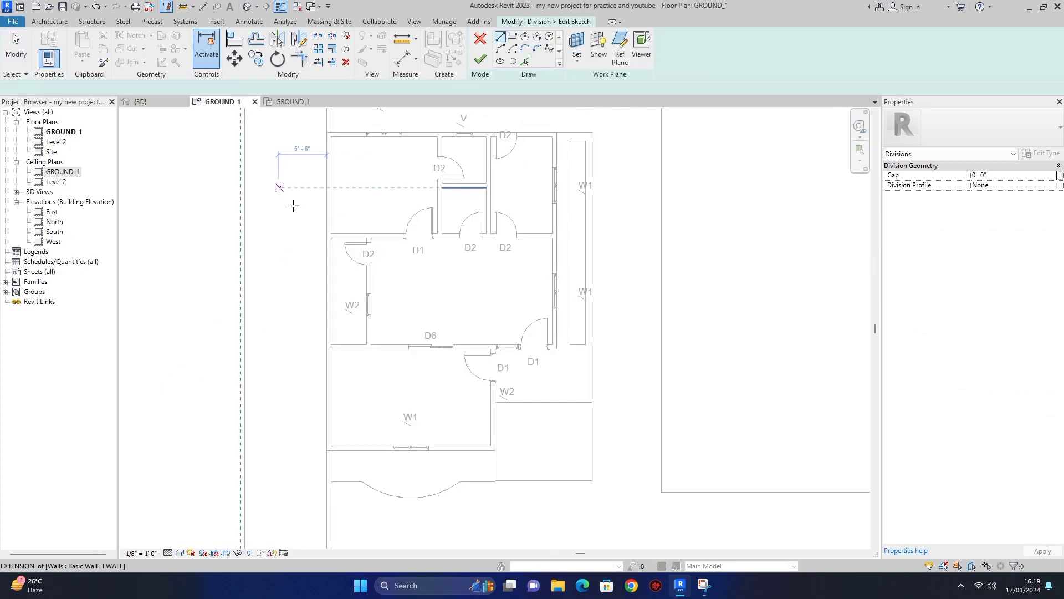
left_click(859, 126)
left_click_drag(703, 239, 700, 280)
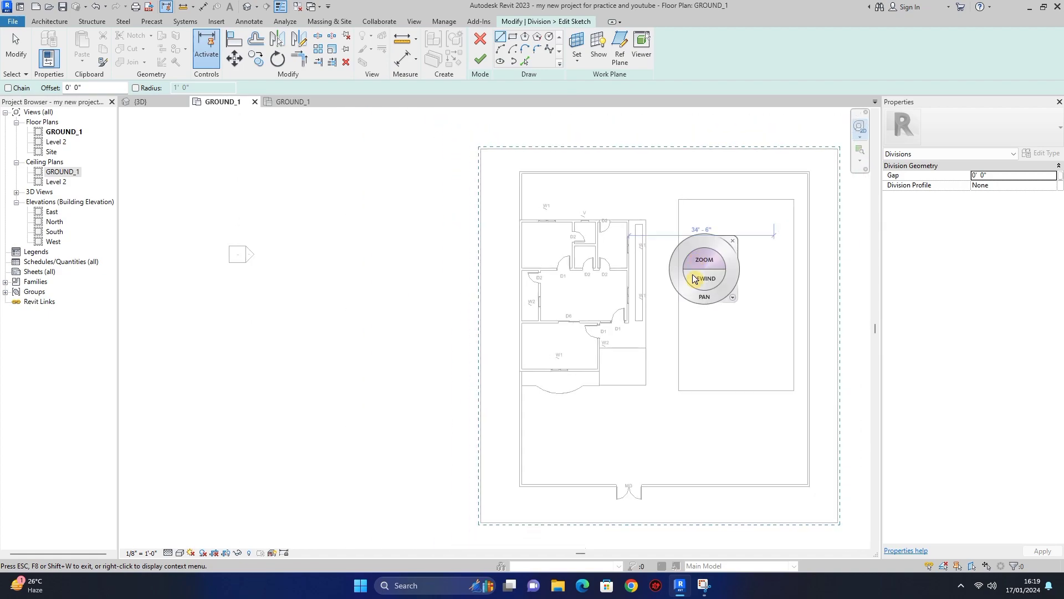
left_click_drag(707, 366, 521, 320)
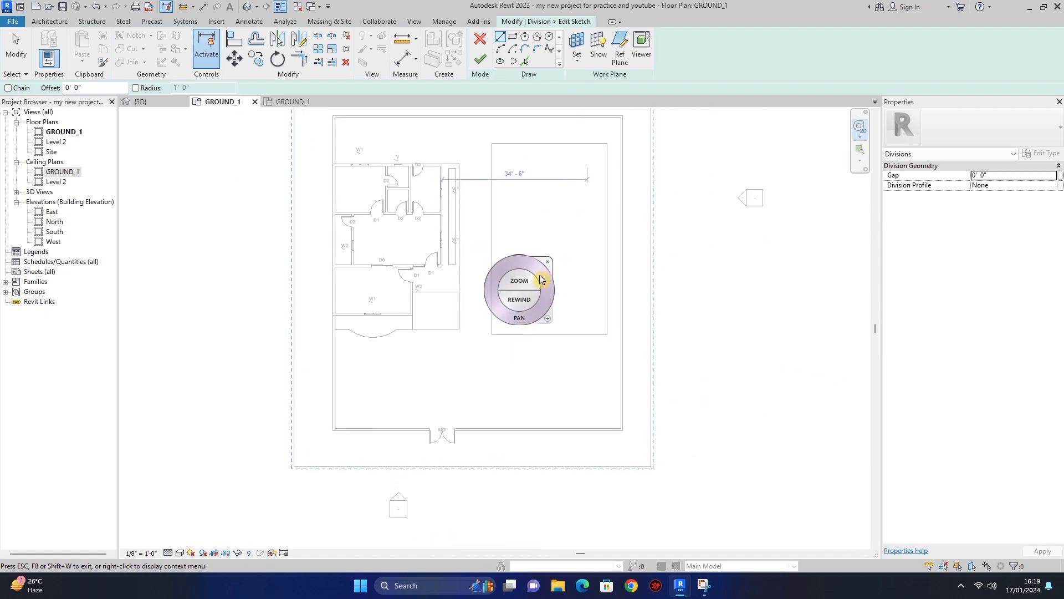
left_click(547, 264)
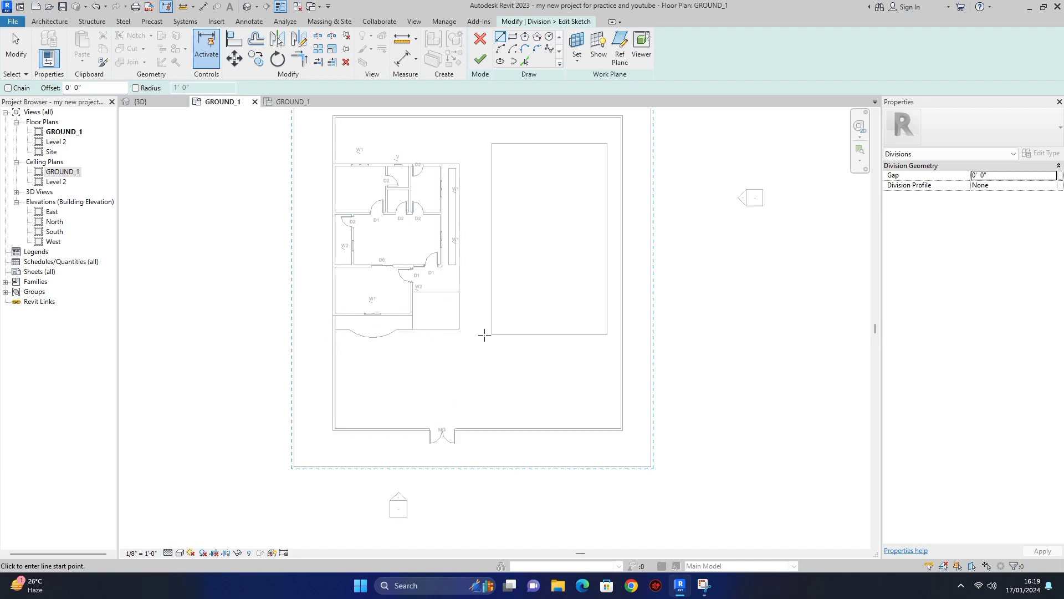
left_click(460, 328)
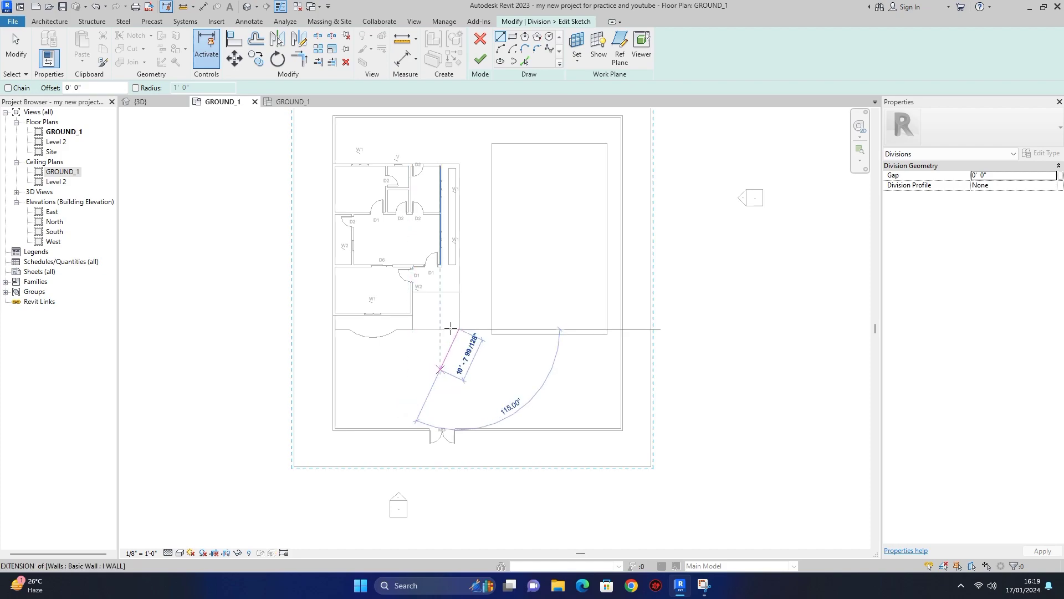
key("Escape")
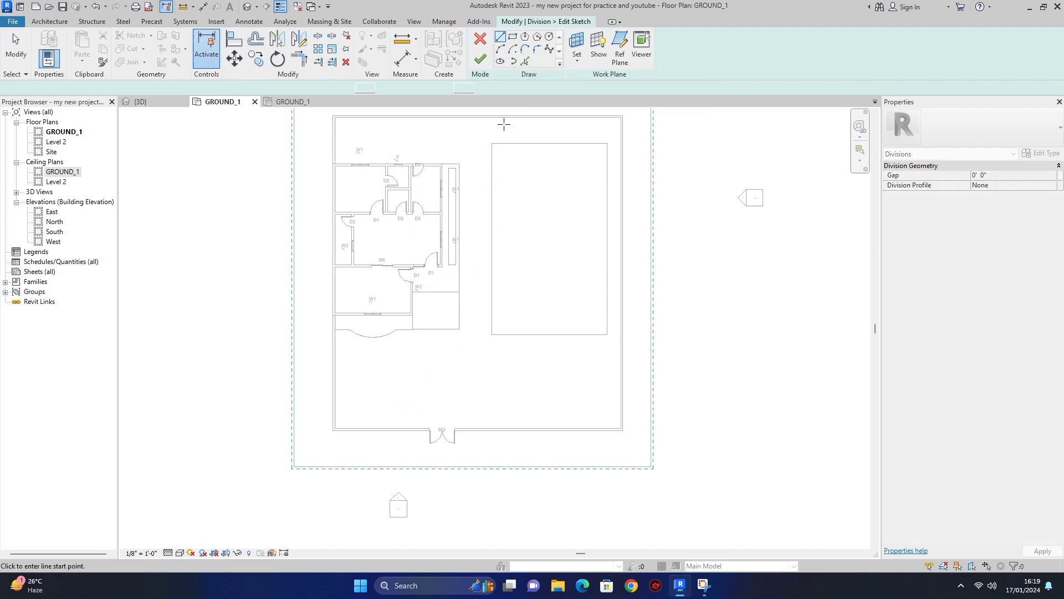
left_click(515, 44)
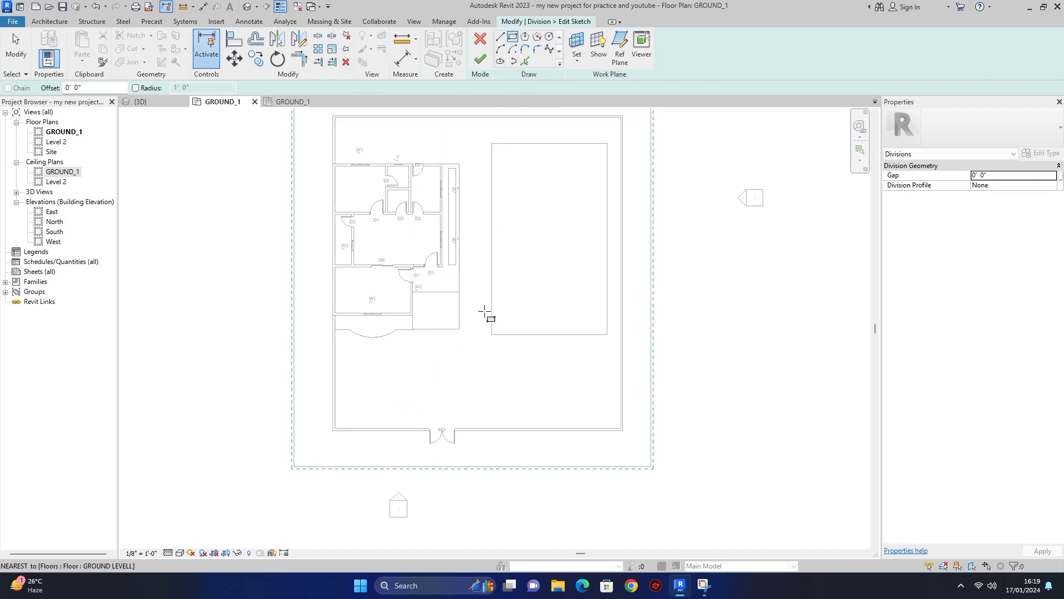
left_click(459, 329)
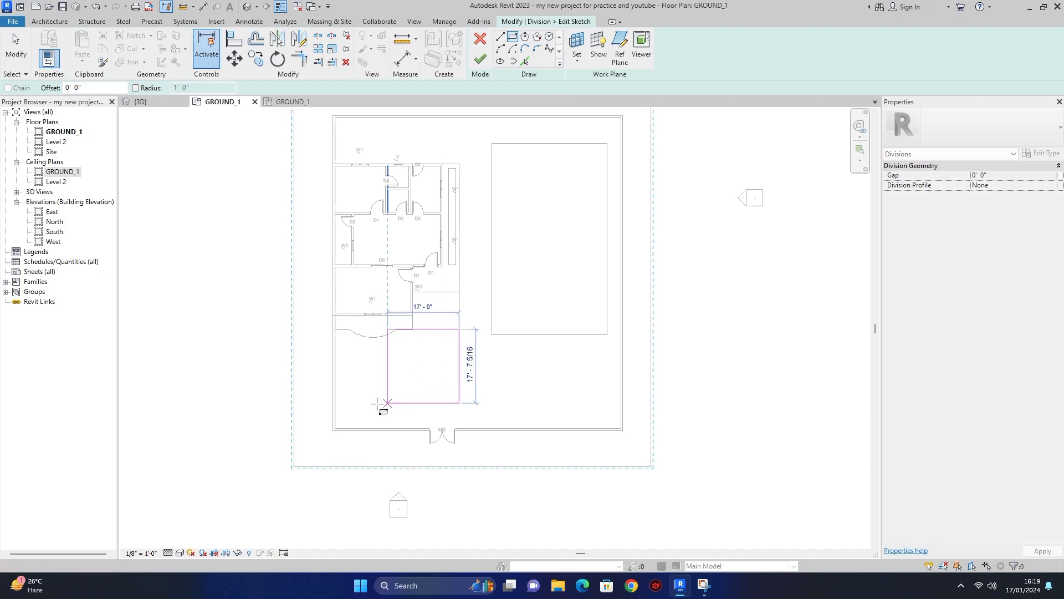
left_click(335, 428)
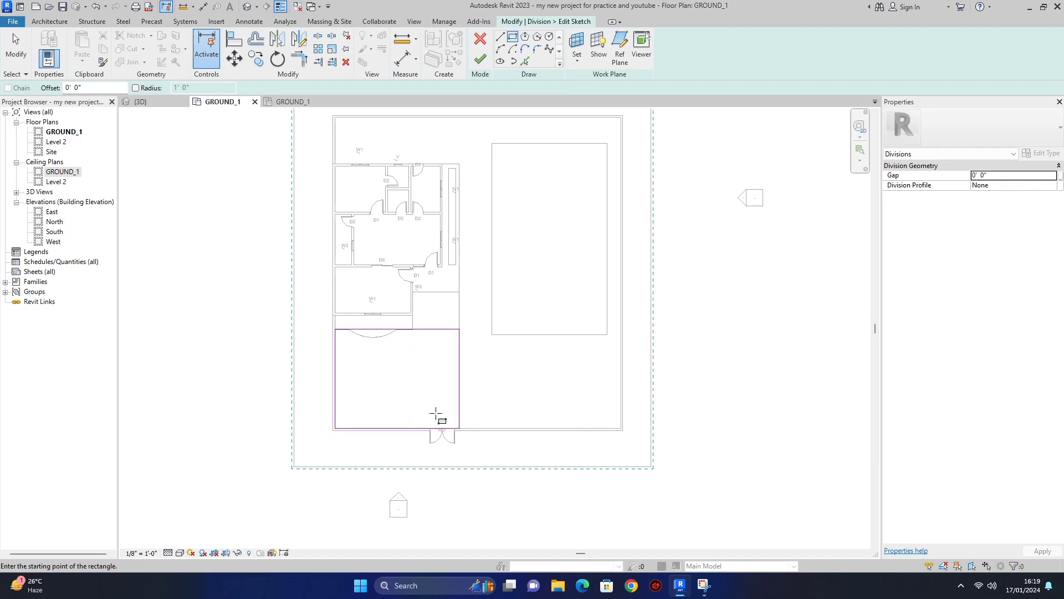
- Sketch a second rectangular division about 55' long around the swimming pool, and finish dividing the ground slab
left_click(470, 128)
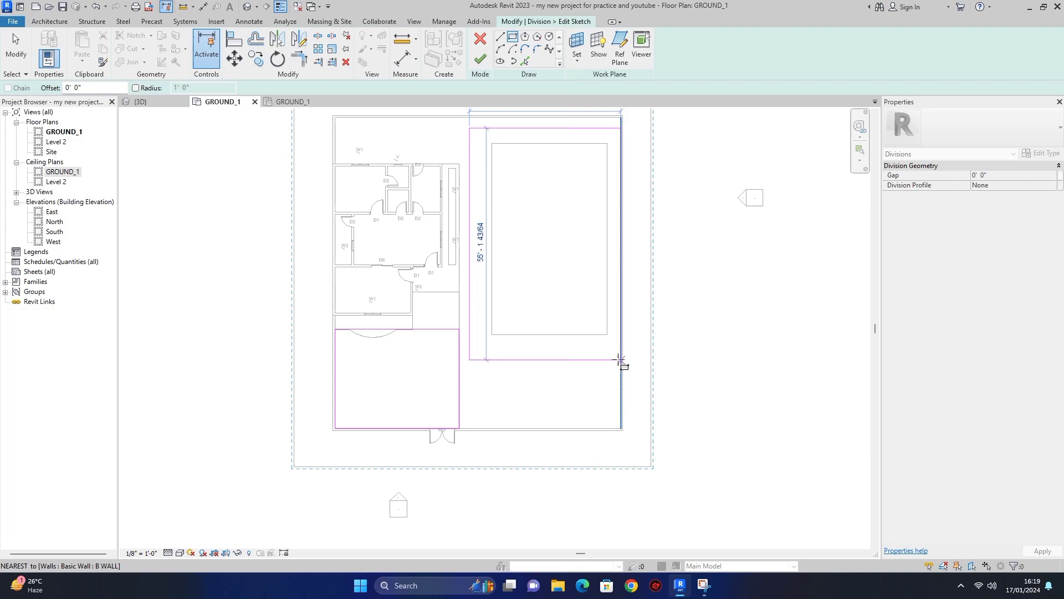
left_click(614, 359)
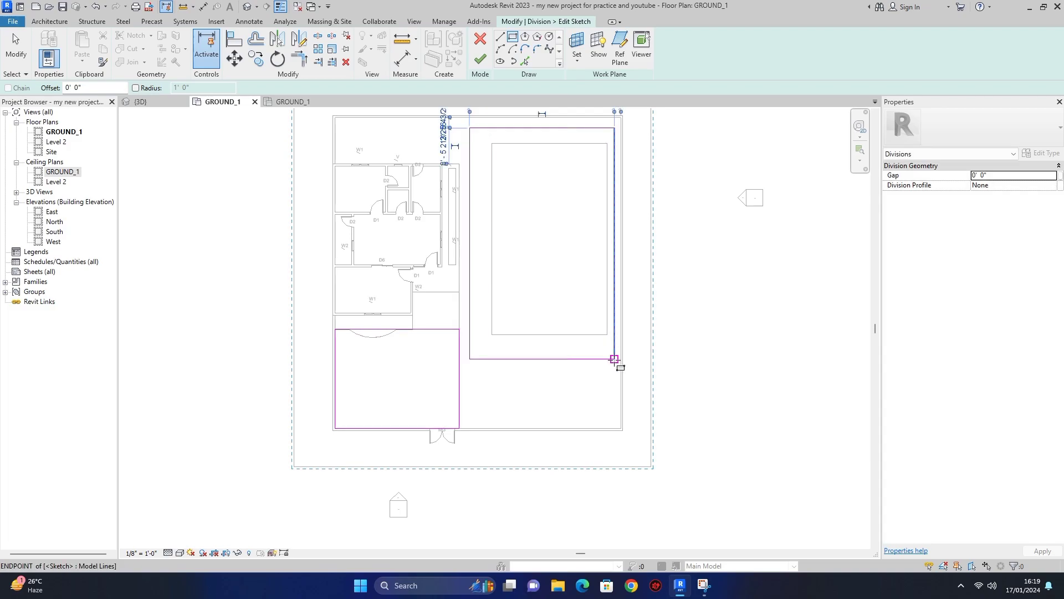
left_click(479, 59)
key("Escape")
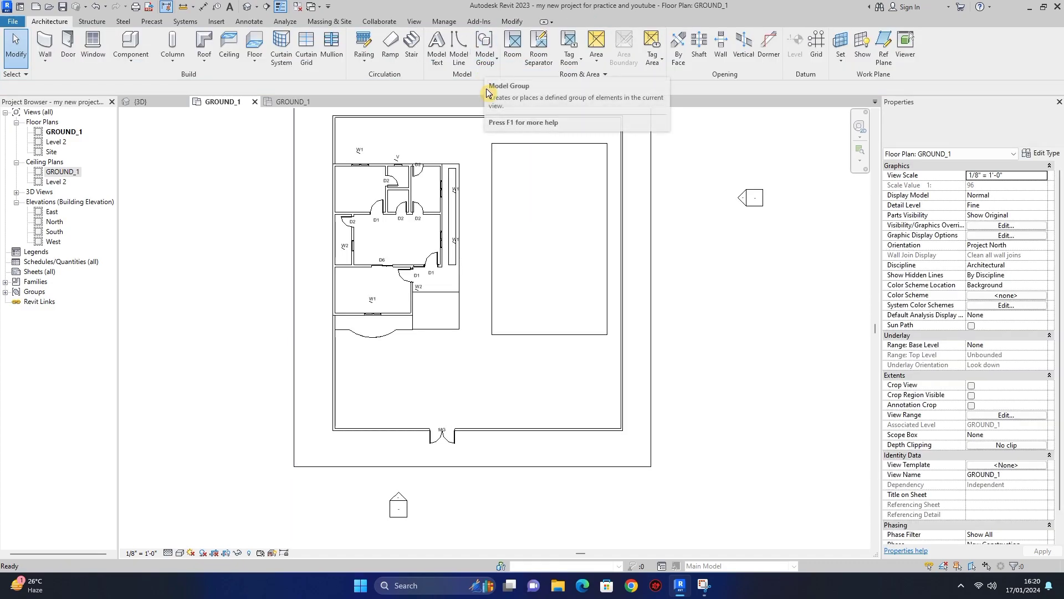
- In the 3D view, select the front yard part and the pool surround part together, and turn off Material By Original
left_click(155, 102)
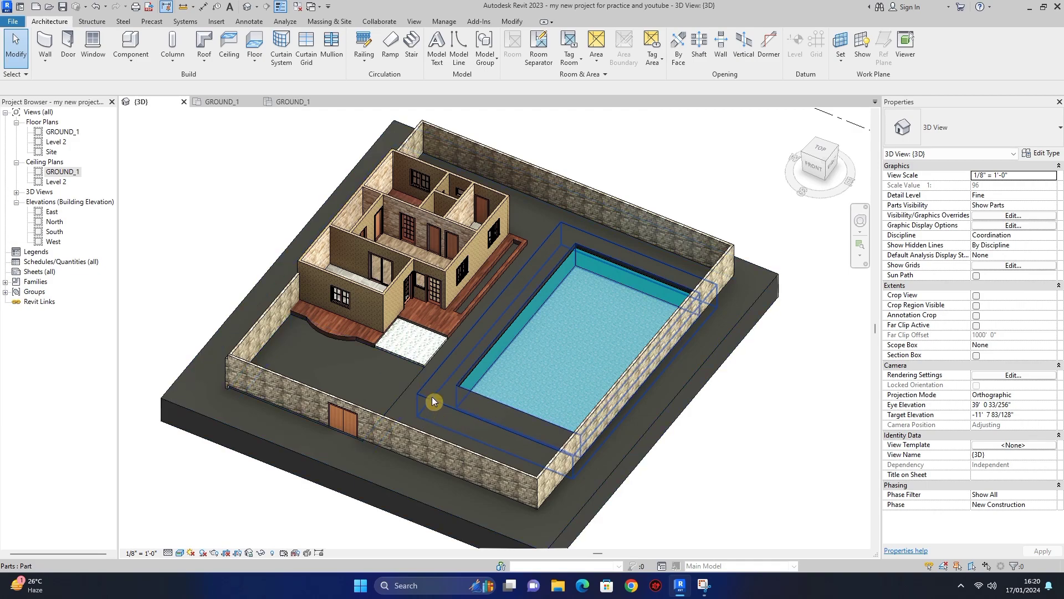
left_click(391, 387)
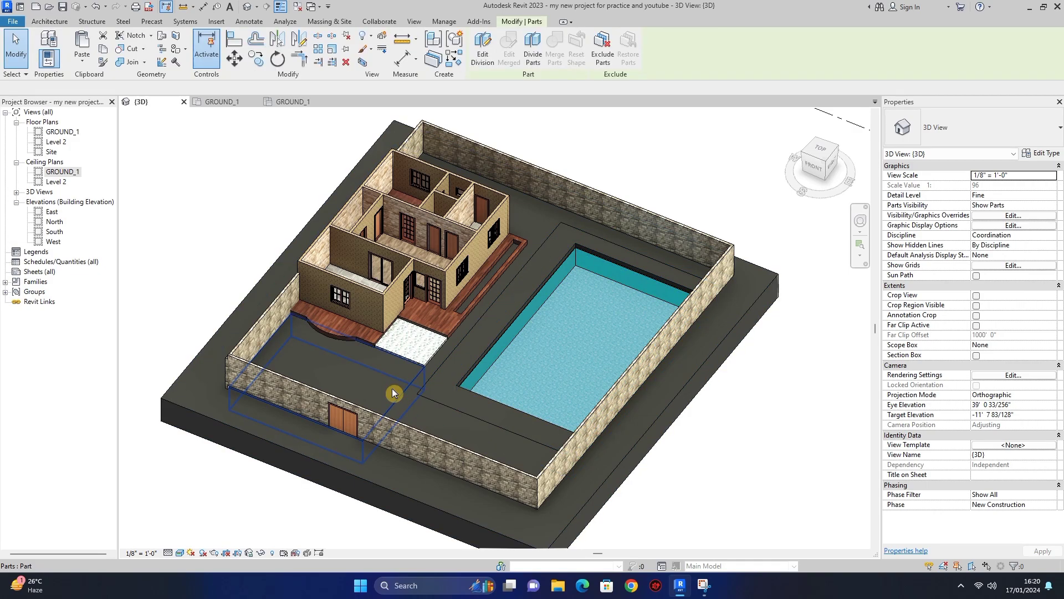
left_click(441, 389)
left_click(455, 408)
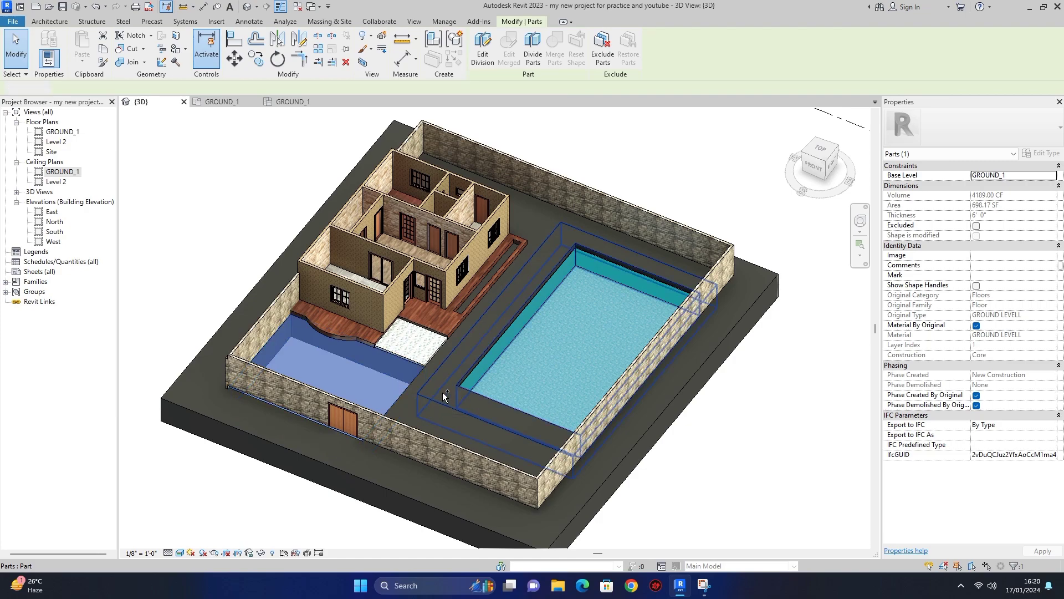
left_click(443, 391, "ctrl")
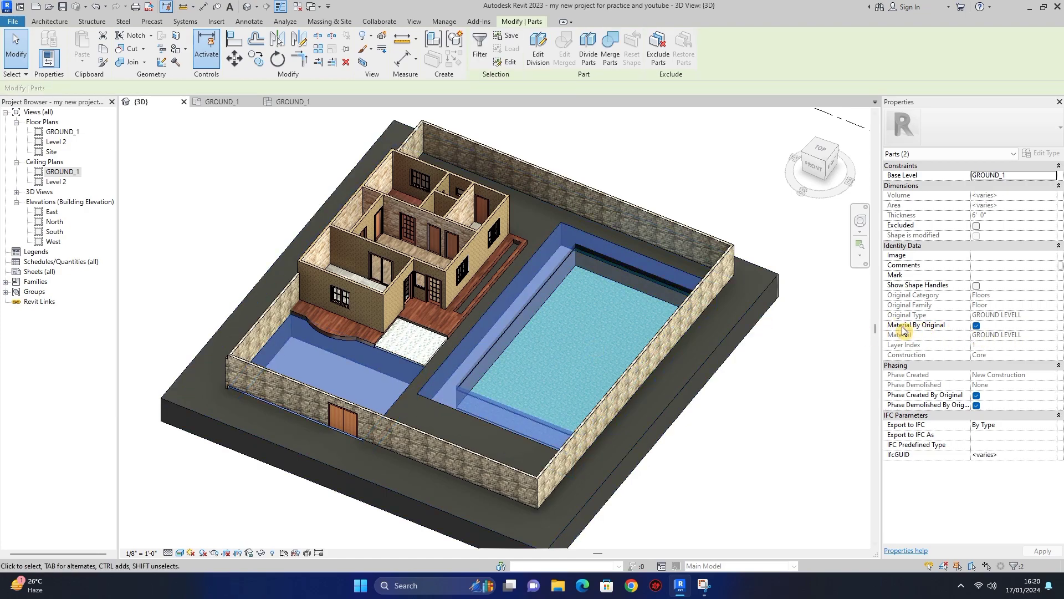
left_click(976, 326)
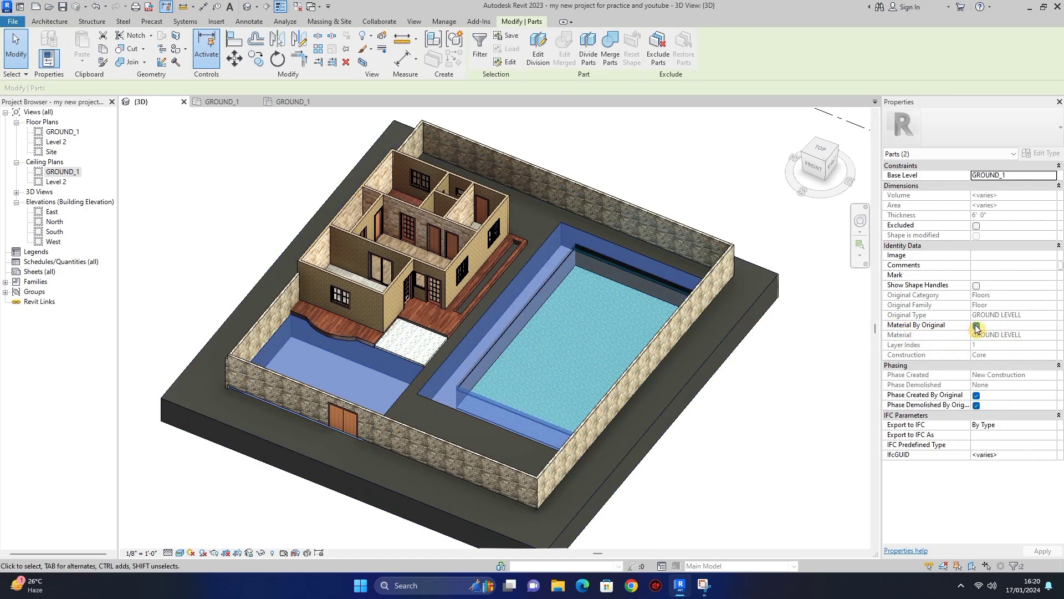
- Create a new material for the selected front yard and pool surround parts, and name it "grass thick"
left_click(1053, 336)
left_click(1052, 335)
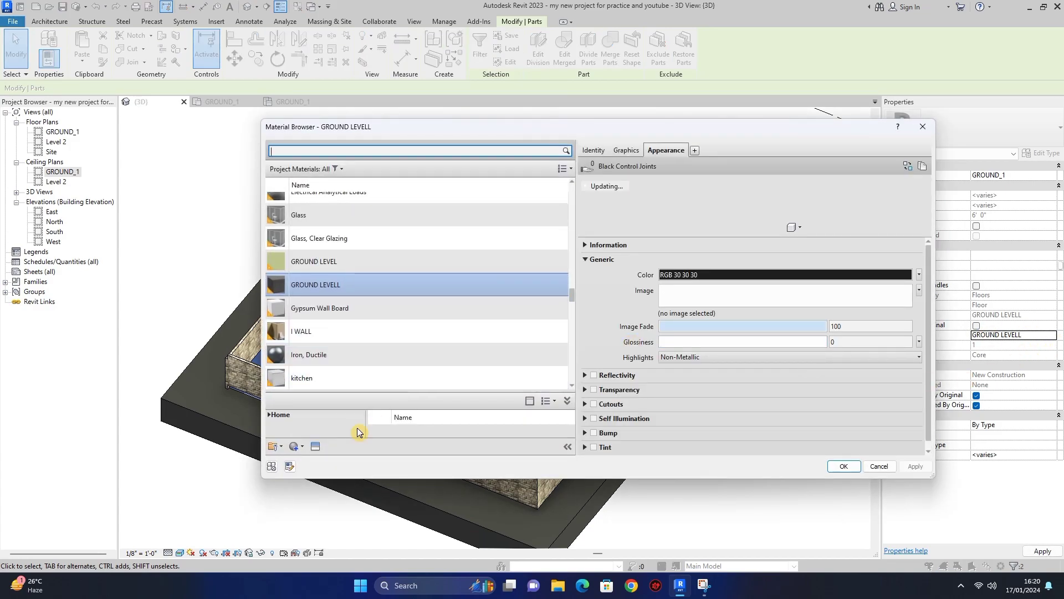
left_click(302, 447)
left_click(322, 458)
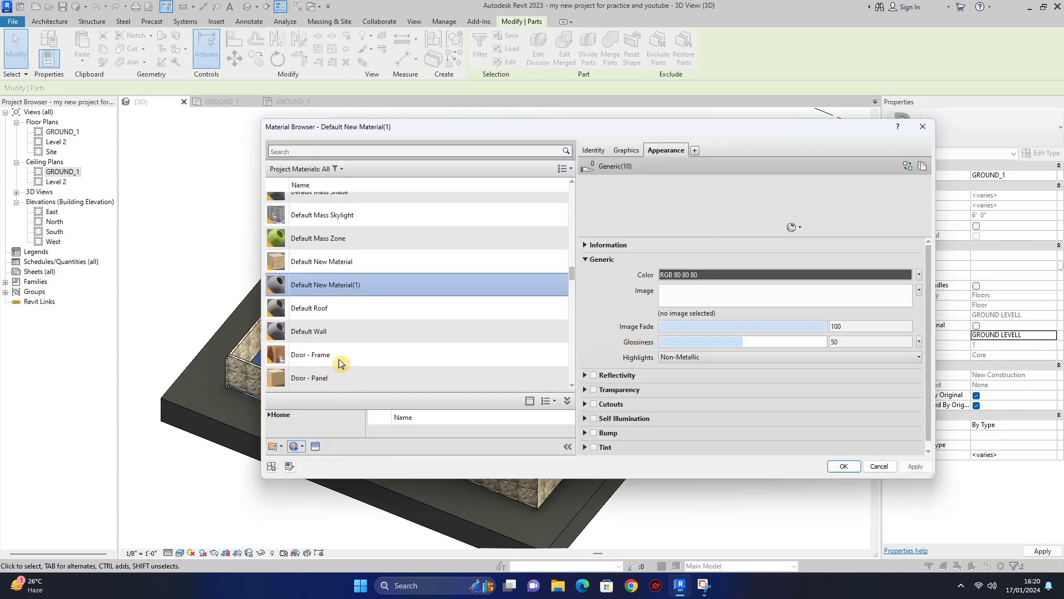
right_click(341, 284)
left_click(376, 331)
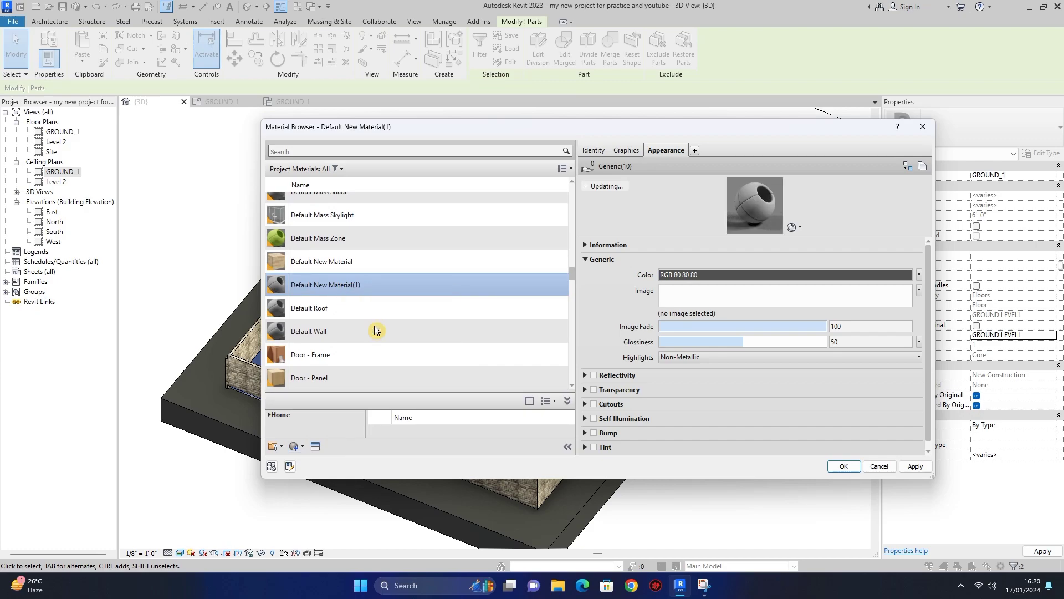
key("BackSpace")
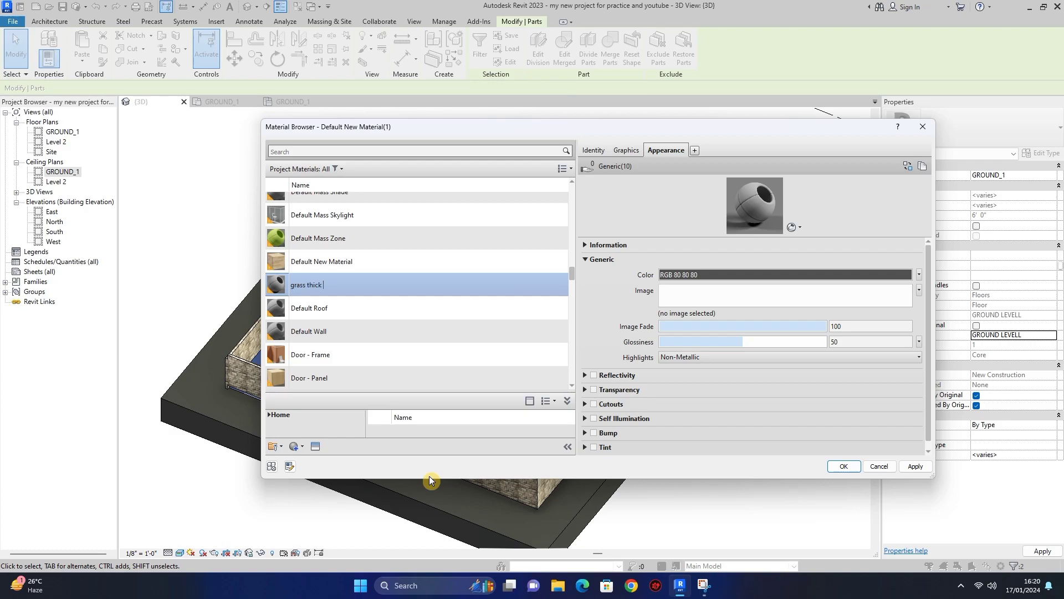
key("Return")
- Give the grass thick material the Grass - Thick appearance from the Sitework library, and apply it to both selected parts
left_click(315, 447)
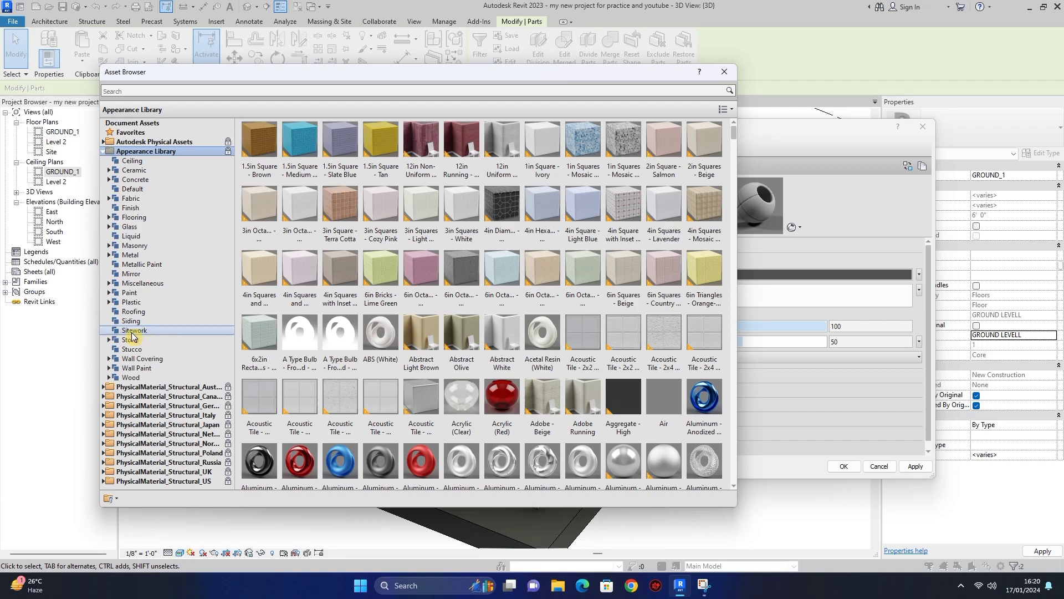
left_click(132, 331)
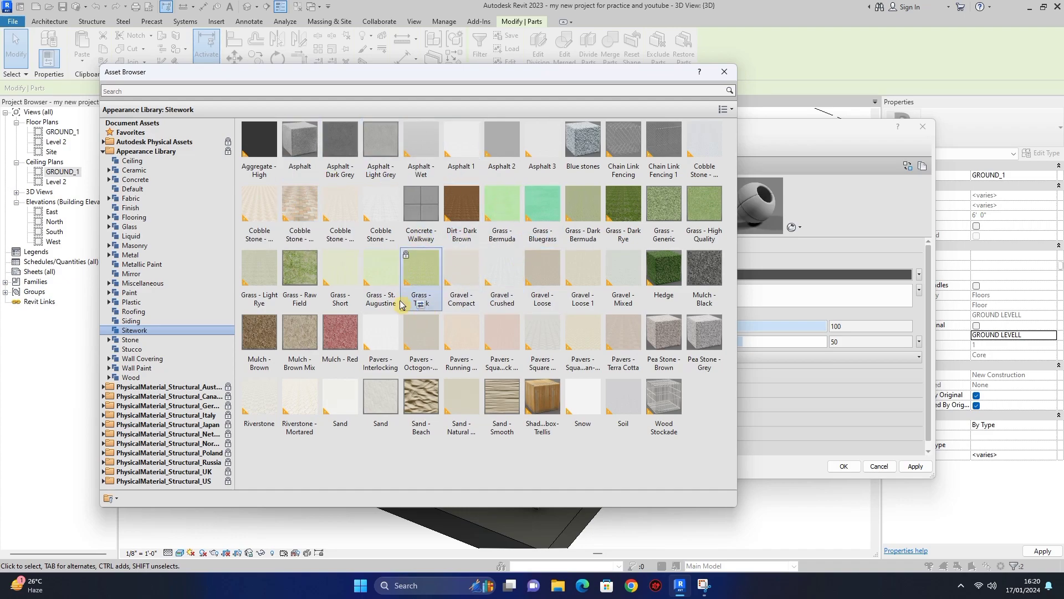
double_click(424, 270)
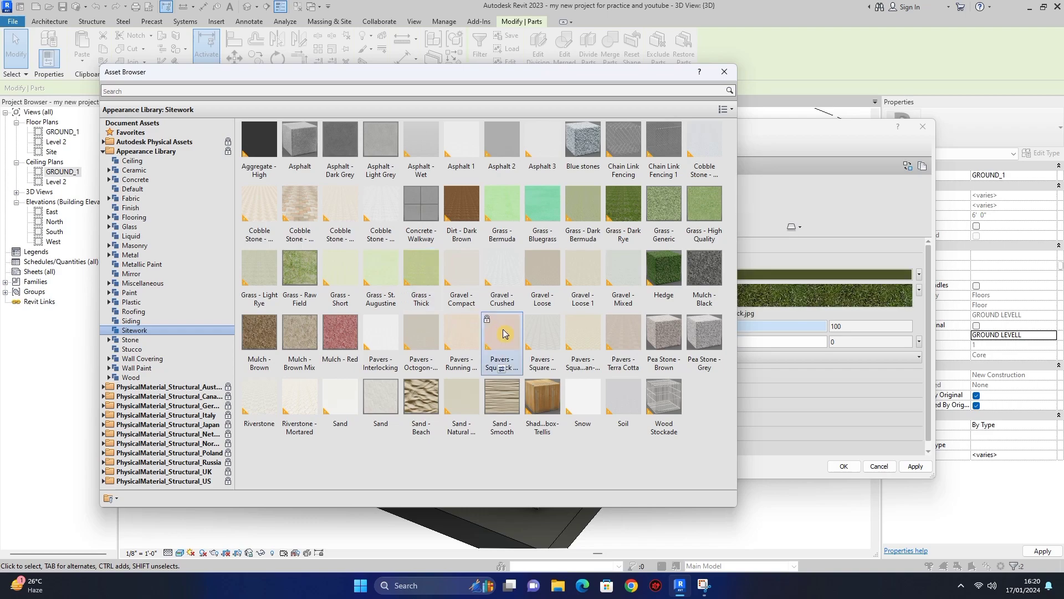
left_click(725, 71)
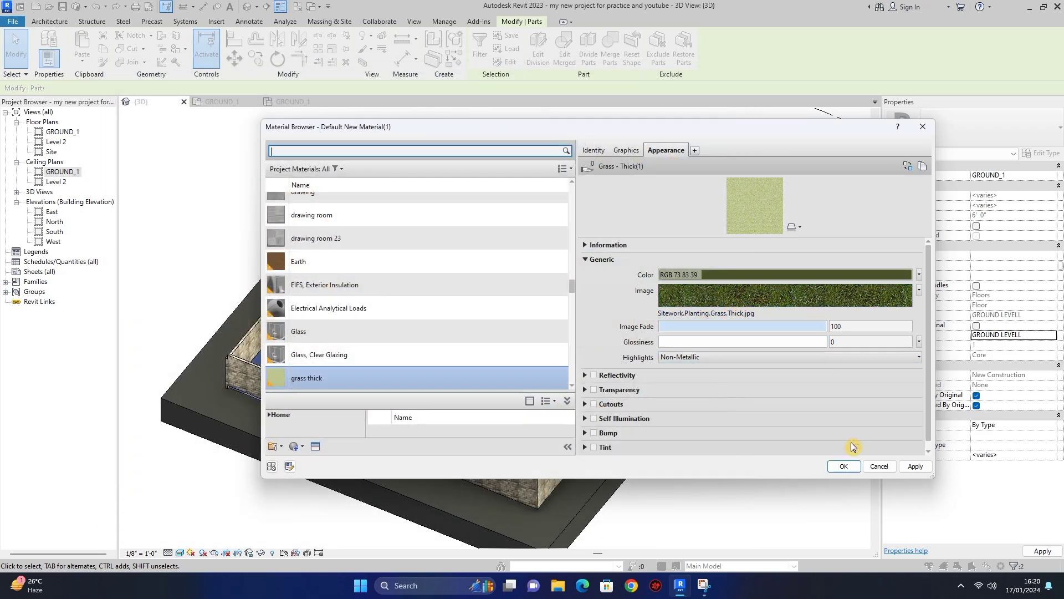
left_click(842, 467)
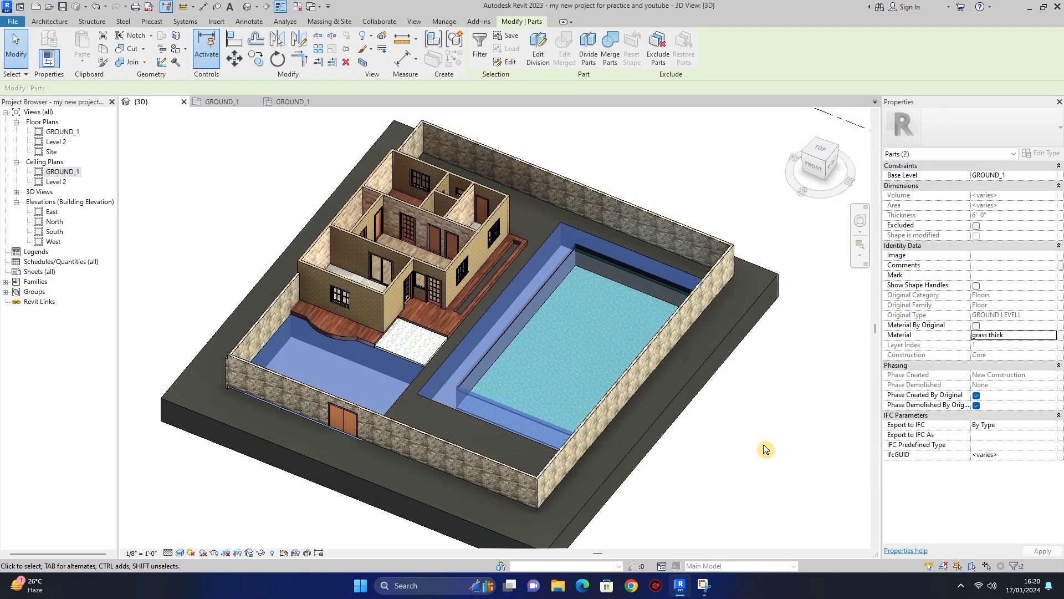
left_click(788, 495)
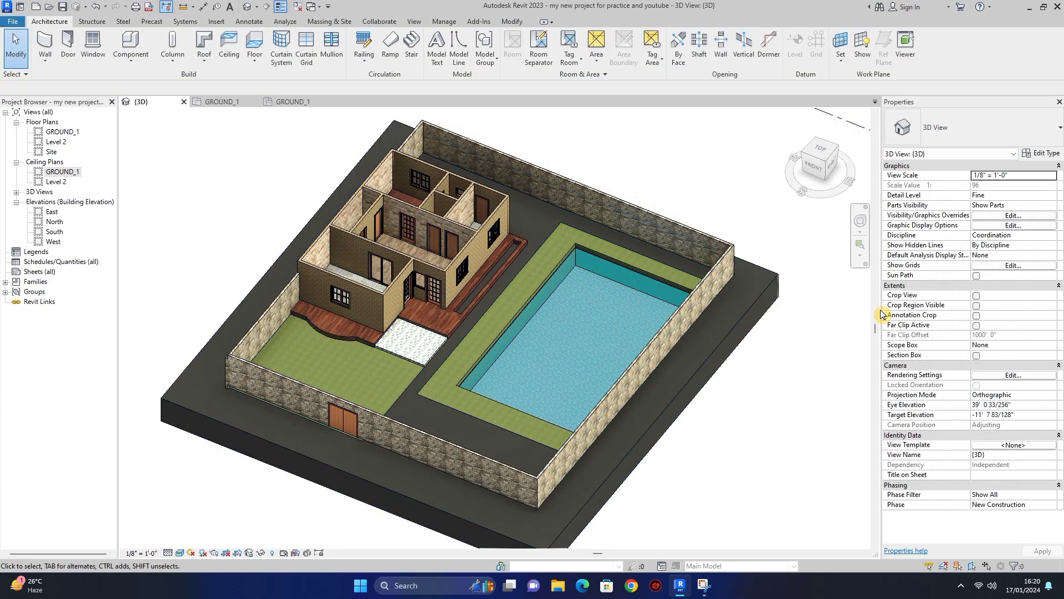
- Start dividing the remaining dark ground part, and open its division sketch in the GROUND_1 floor plan
left_click(860, 230)
left_click_drag(482, 330, 416, 413)
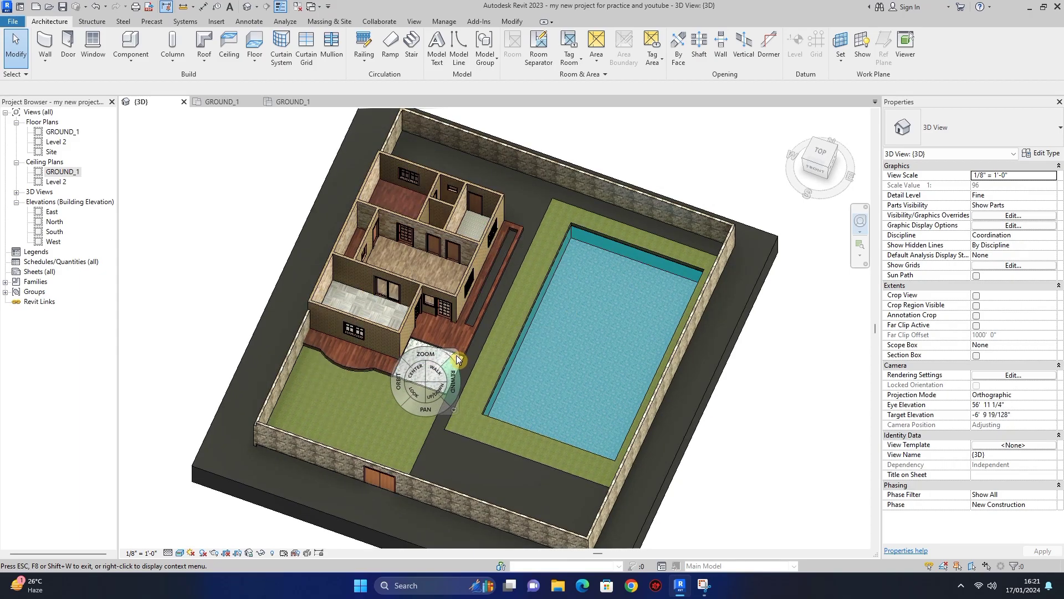
left_click(452, 355)
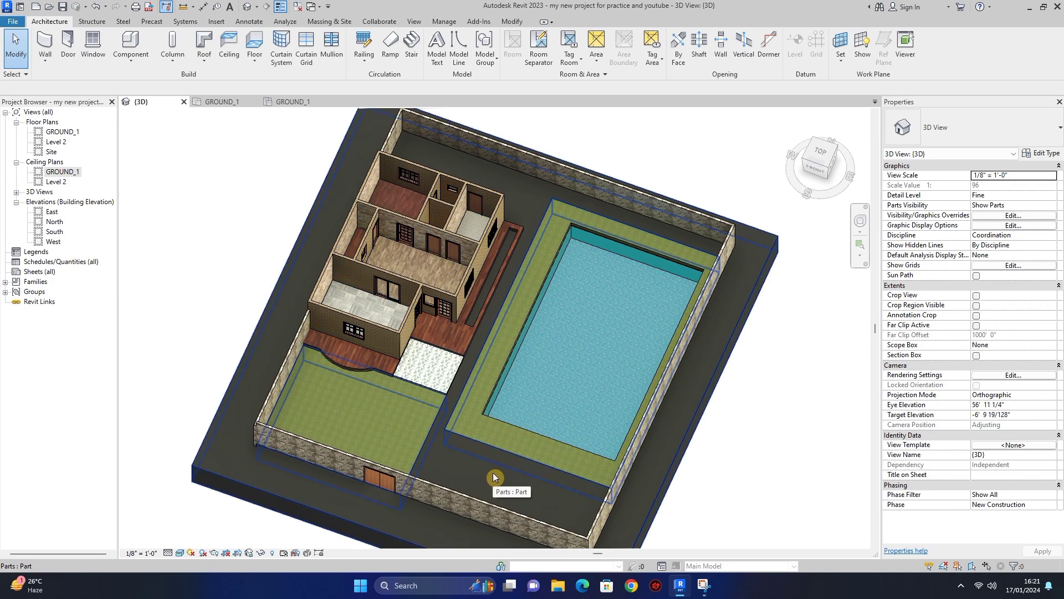
left_click(700, 378)
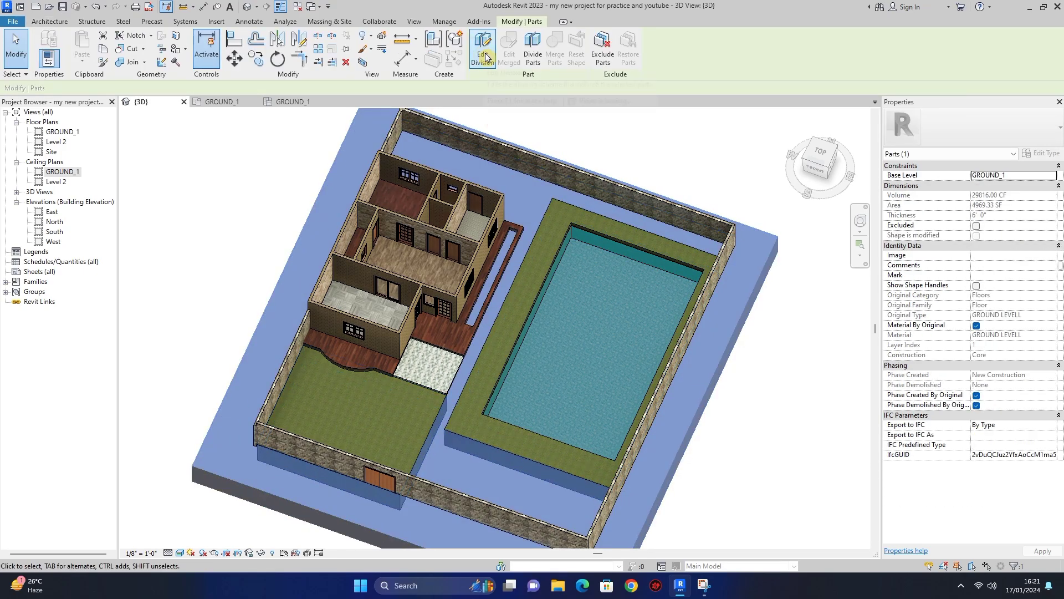
left_click(530, 62)
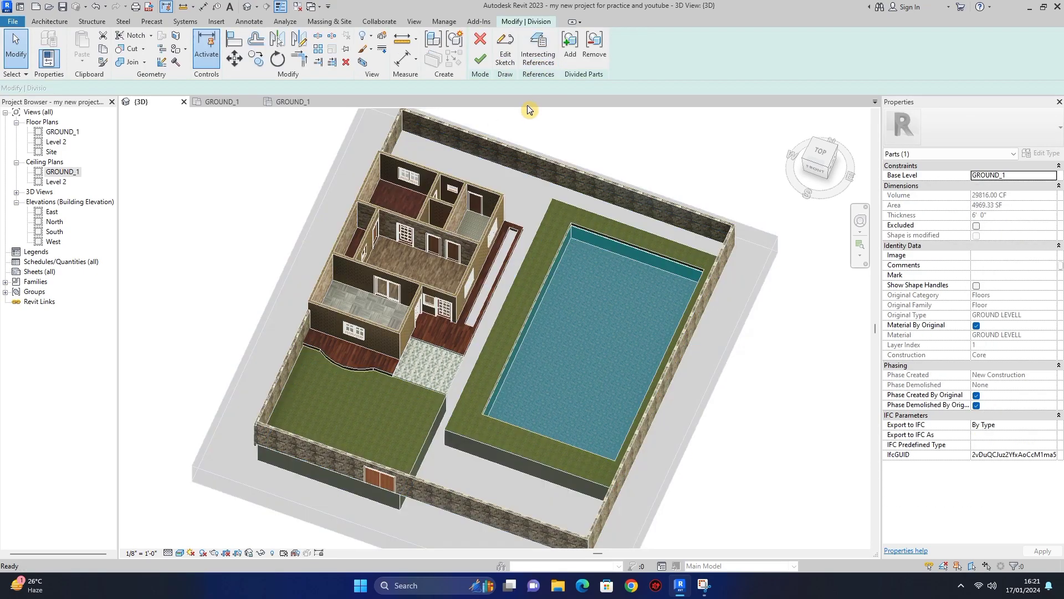
left_click(506, 57)
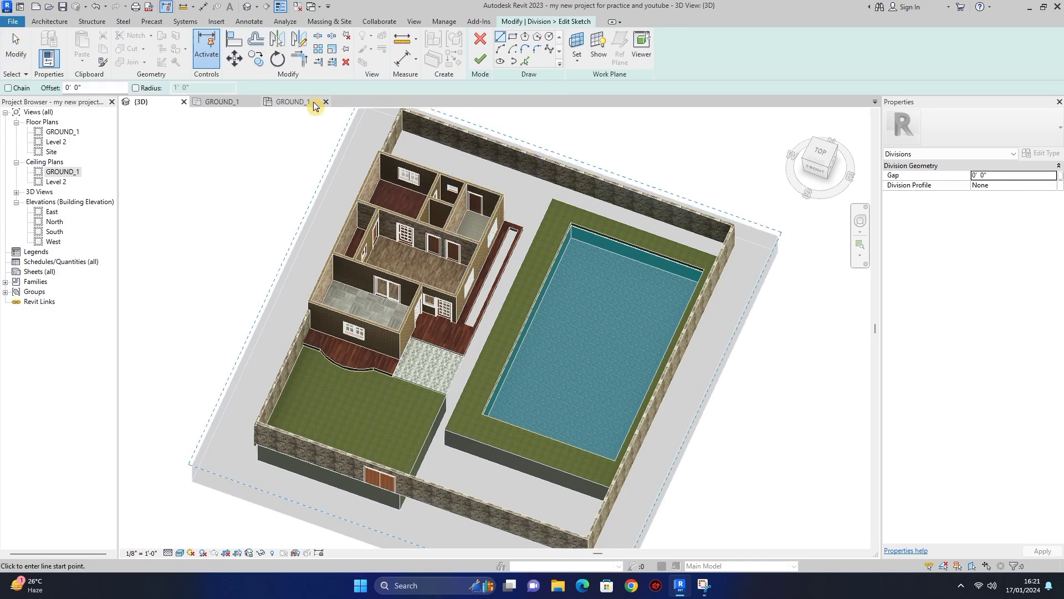
left_click(198, 102)
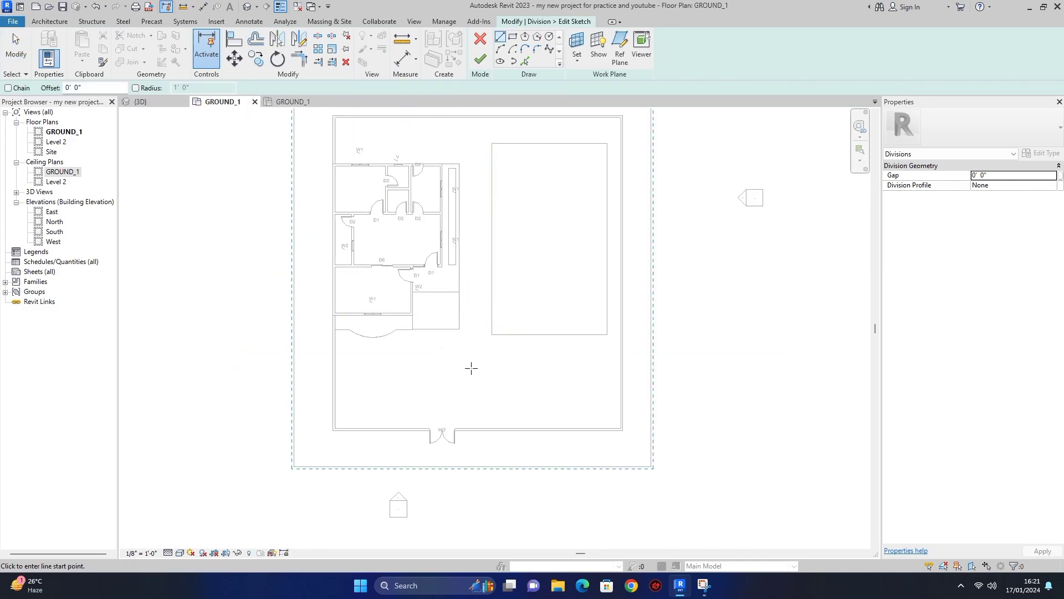
- Sketch a rectangular division about 34' by 17' between the pool area and the gate-side boundary wall, and finish dividing the part
left_click(613, 418)
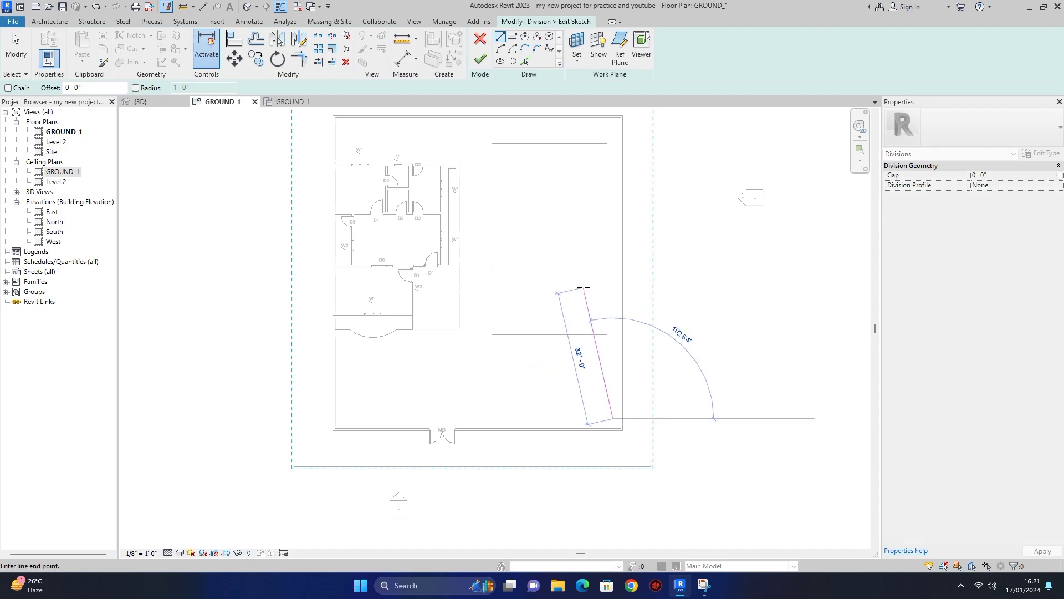
key("Escape")
left_click(514, 39)
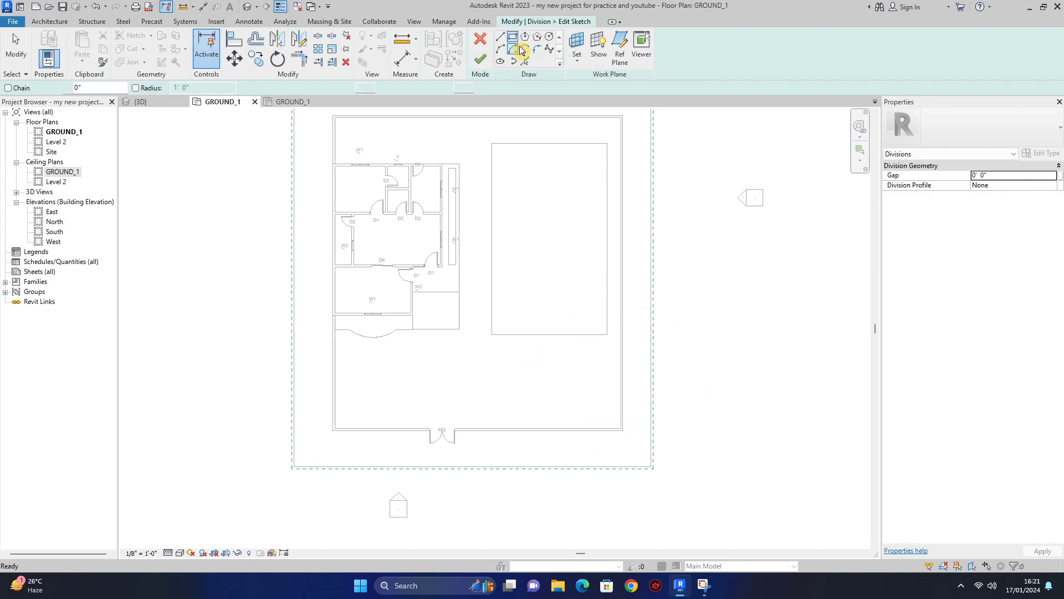
left_click(613, 419)
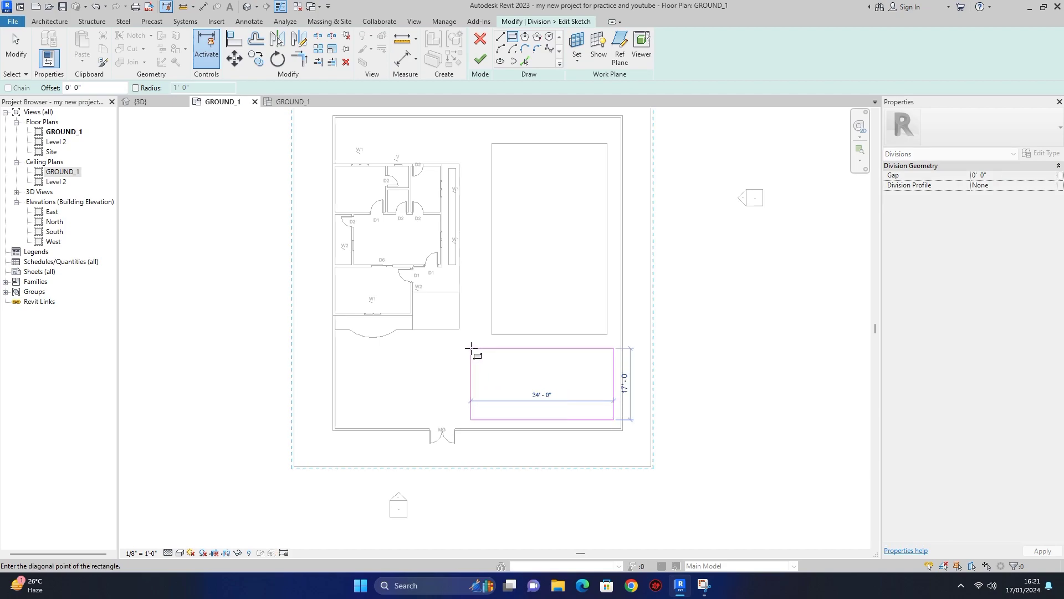
left_click(470, 347)
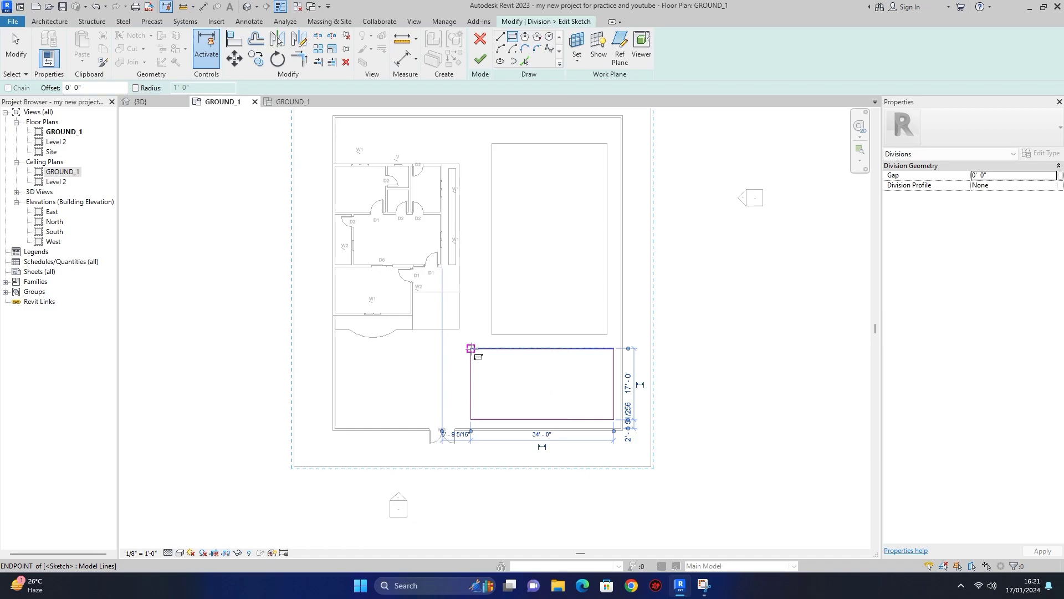
left_click(481, 61)
left_click(480, 61)
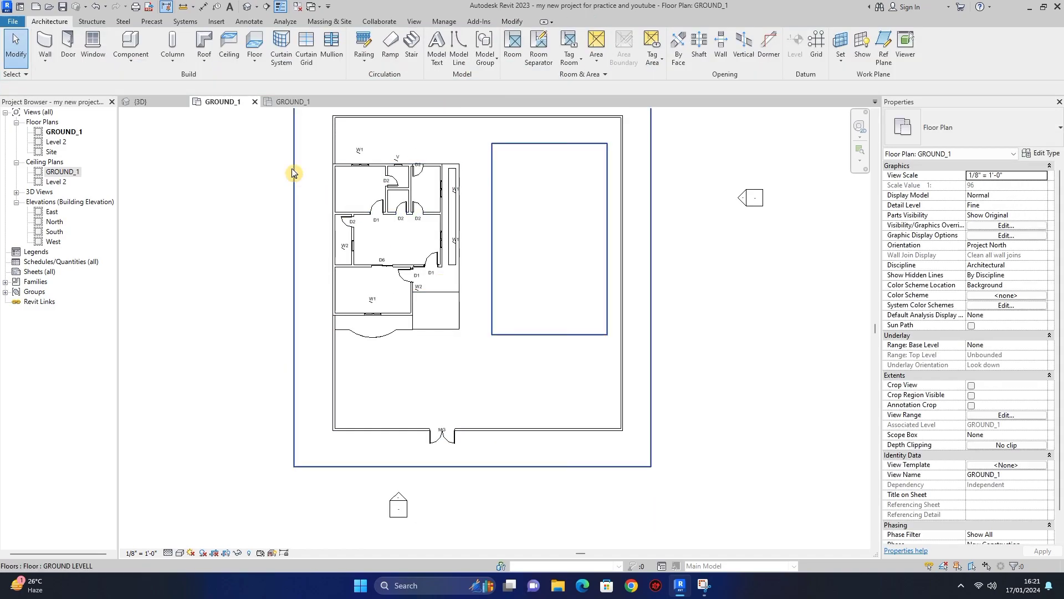
- In the 3D view, select the new part between the pool surround and the front wall, and turn off Material By Original
left_click(158, 108)
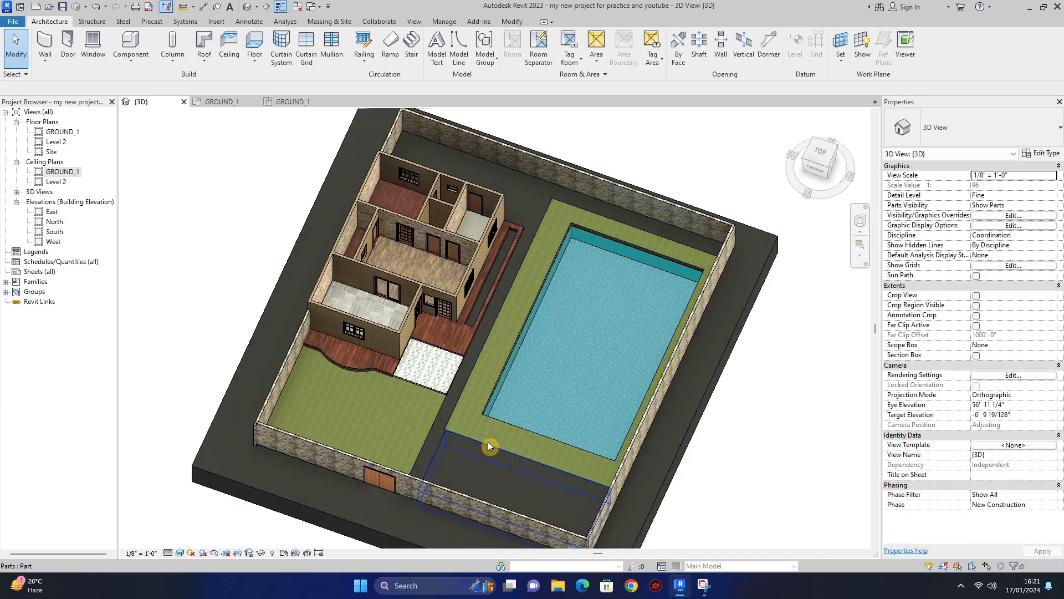
left_click(487, 473)
left_click(486, 473)
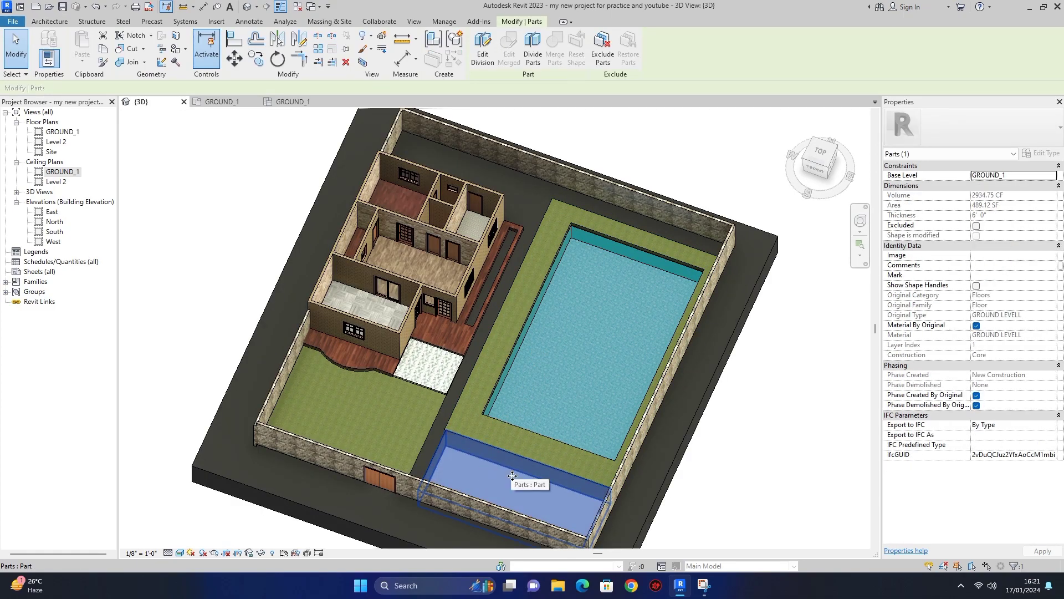
left_click(976, 326)
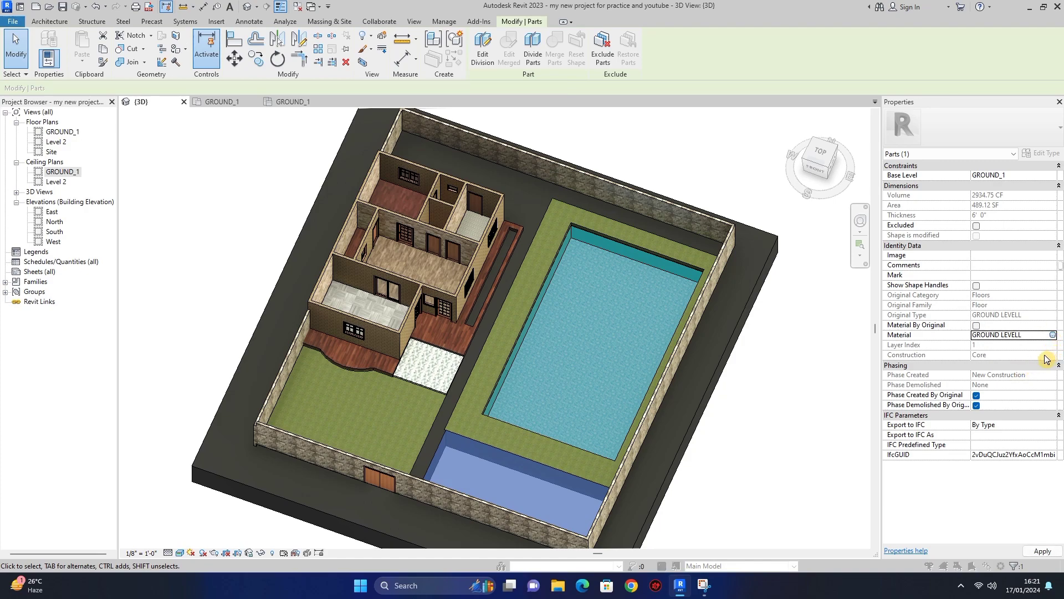
- Create a new material for the selected ground part and name it "pavers"
left_click(1053, 335)
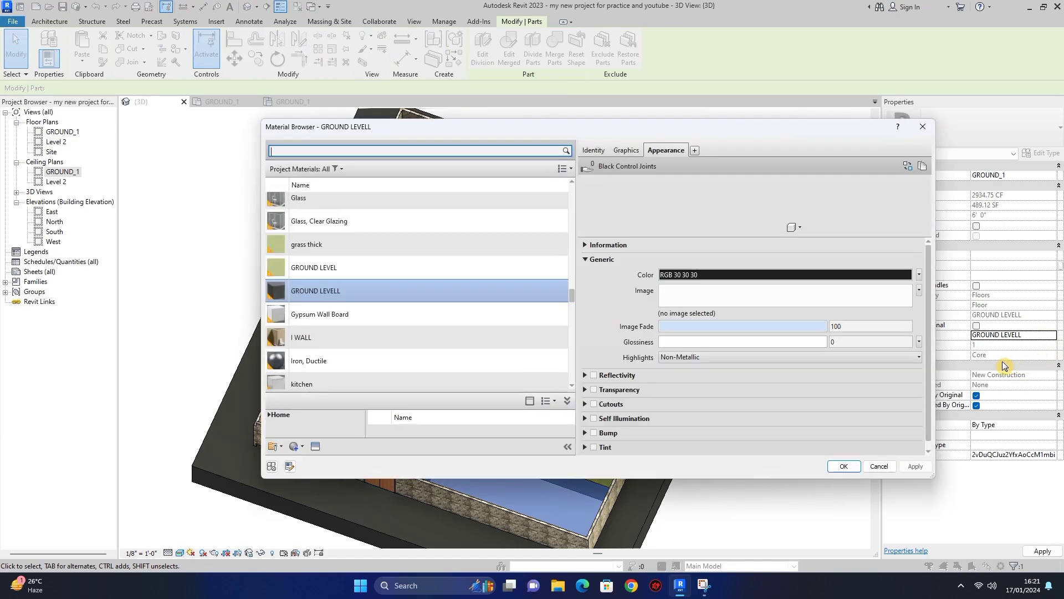
left_click(295, 447)
left_click(319, 454)
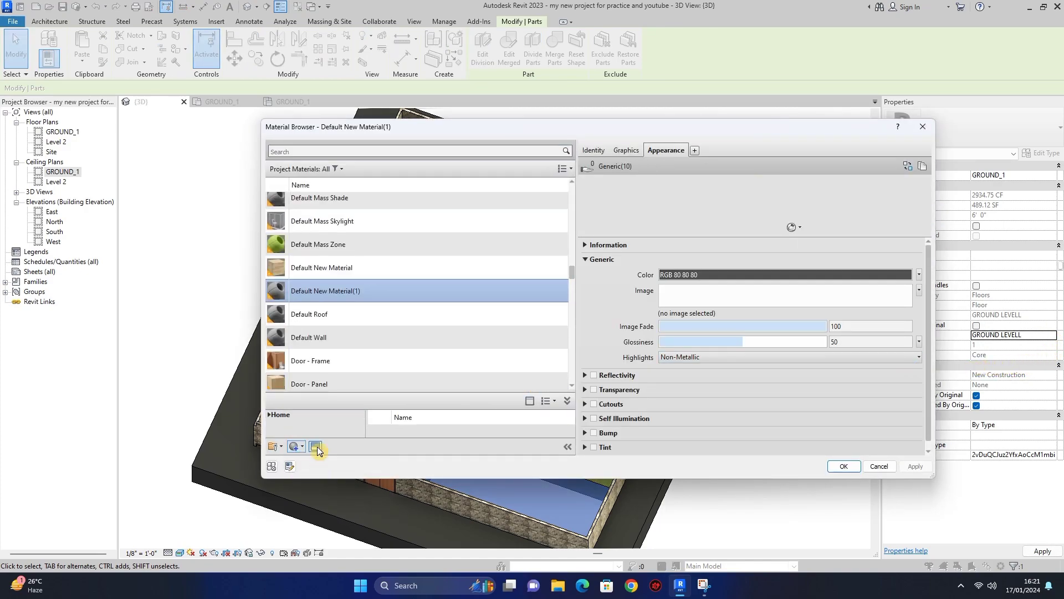
right_click(336, 285)
left_click(362, 325)
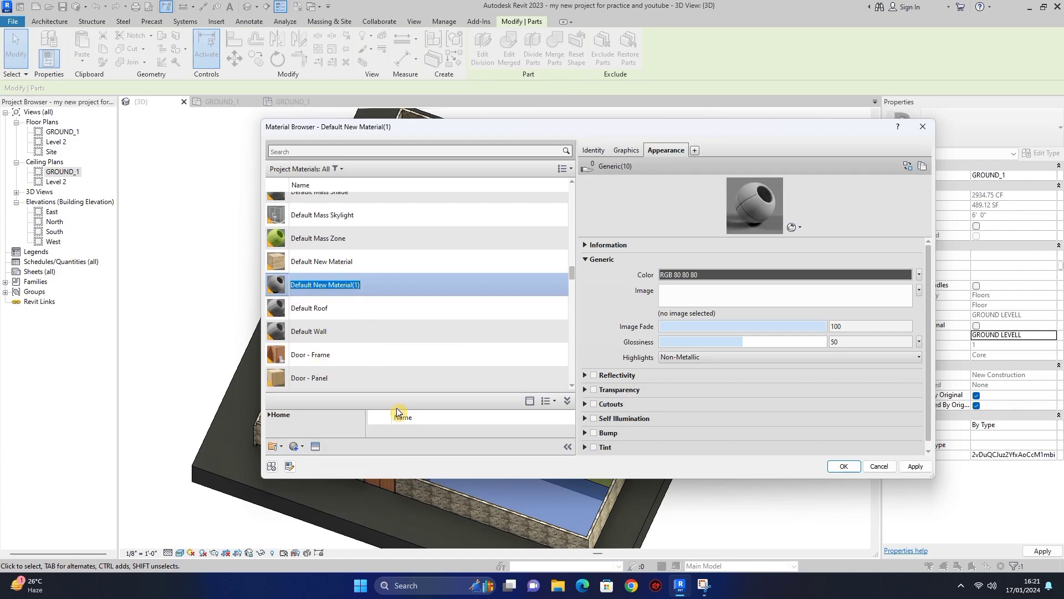
key("BackSpace")
type("pavers")
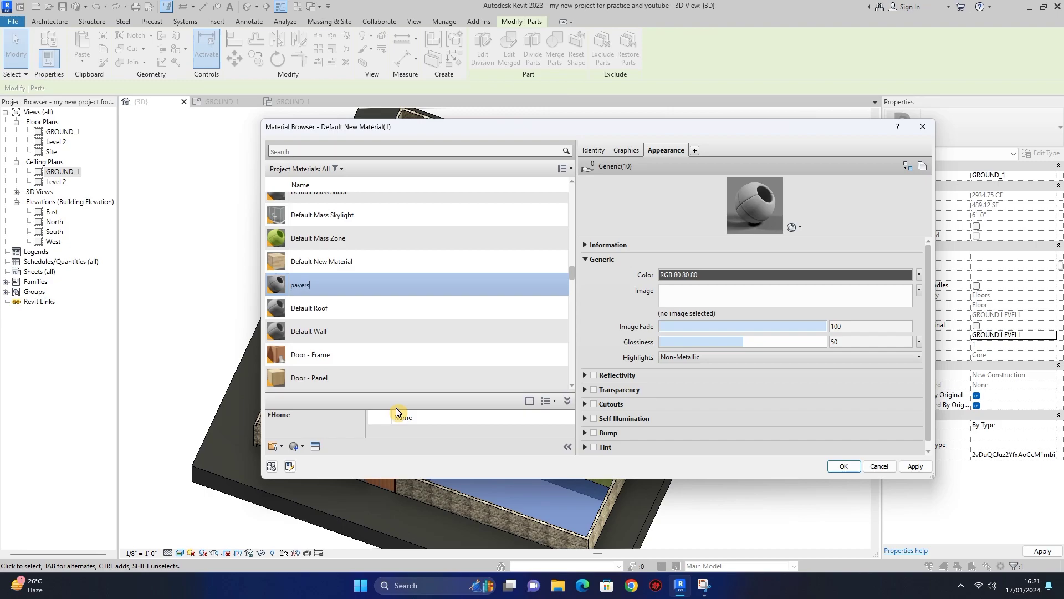
key("Return")
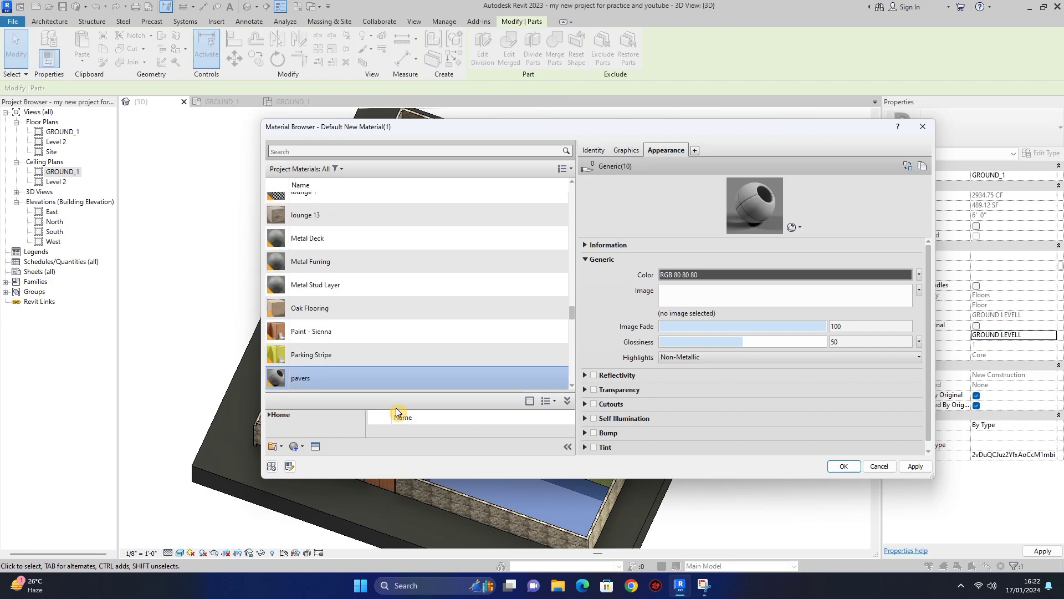
- Give the pavers material the Cobble Stone - Glazed Multi-color appearance from the Sitework library, and apply it to the selected part
left_click(316, 446)
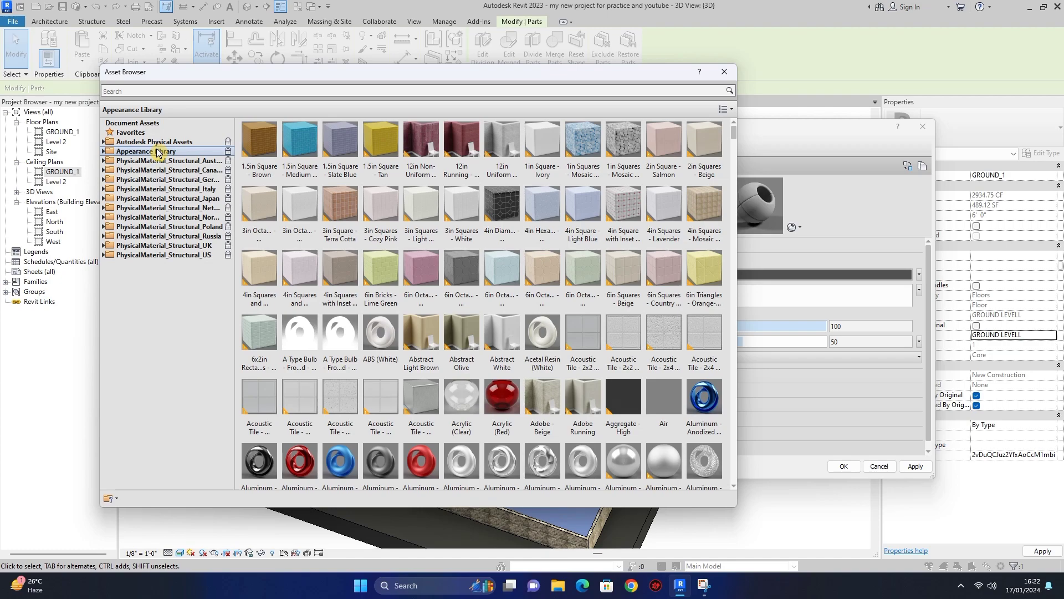
double_click(158, 152)
left_click(146, 331)
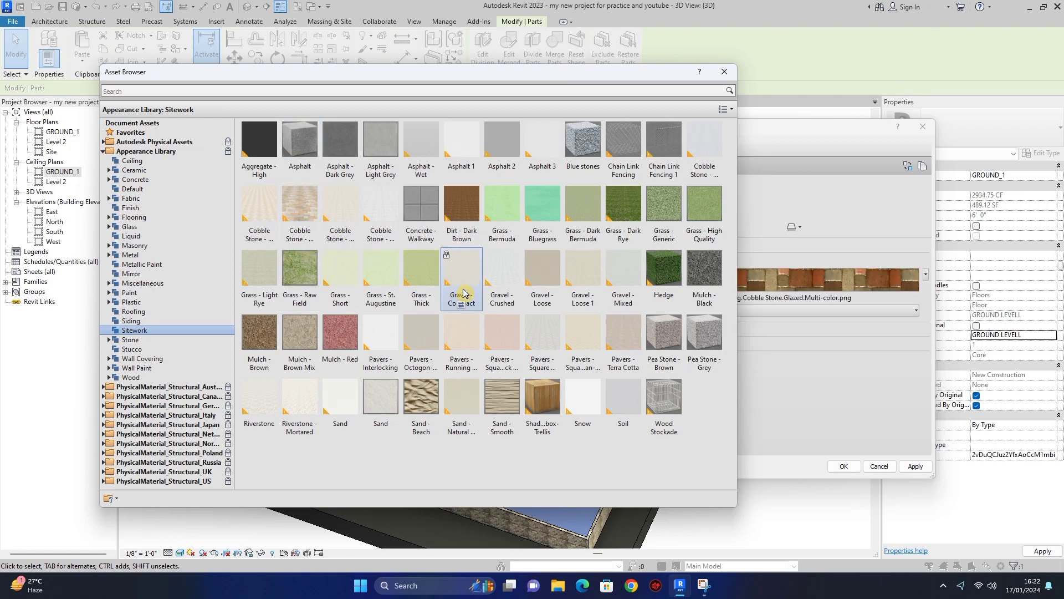
left_click(724, 71)
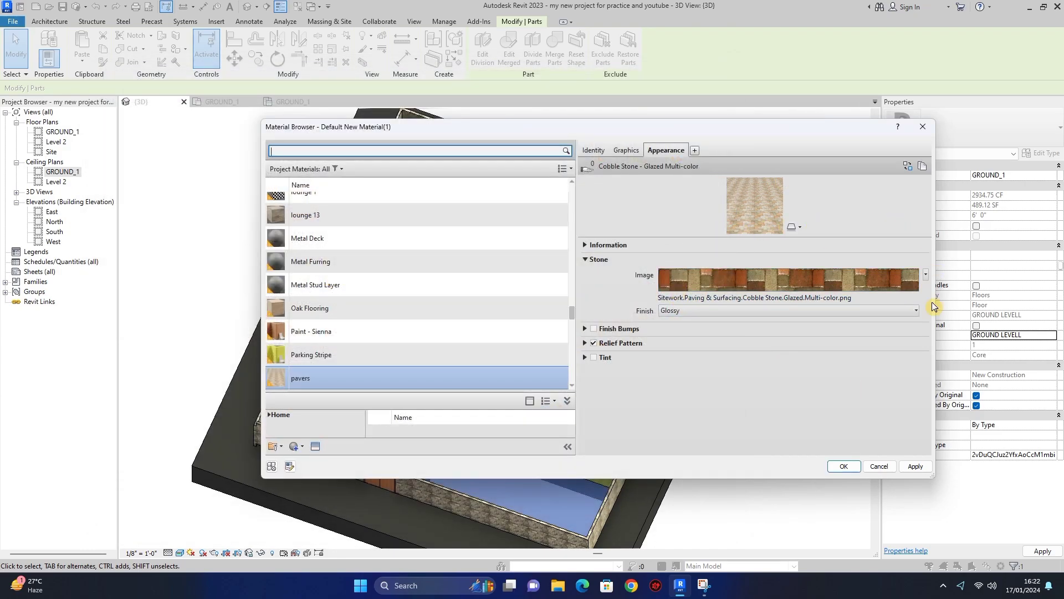
left_click(843, 468)
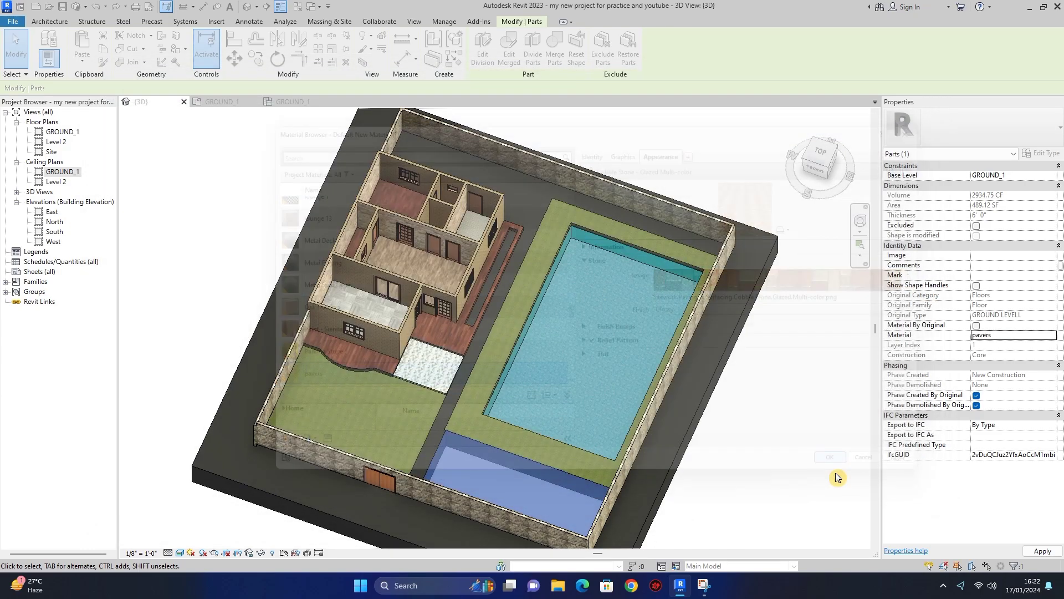
left_click(221, 269)
left_click(682, 514)
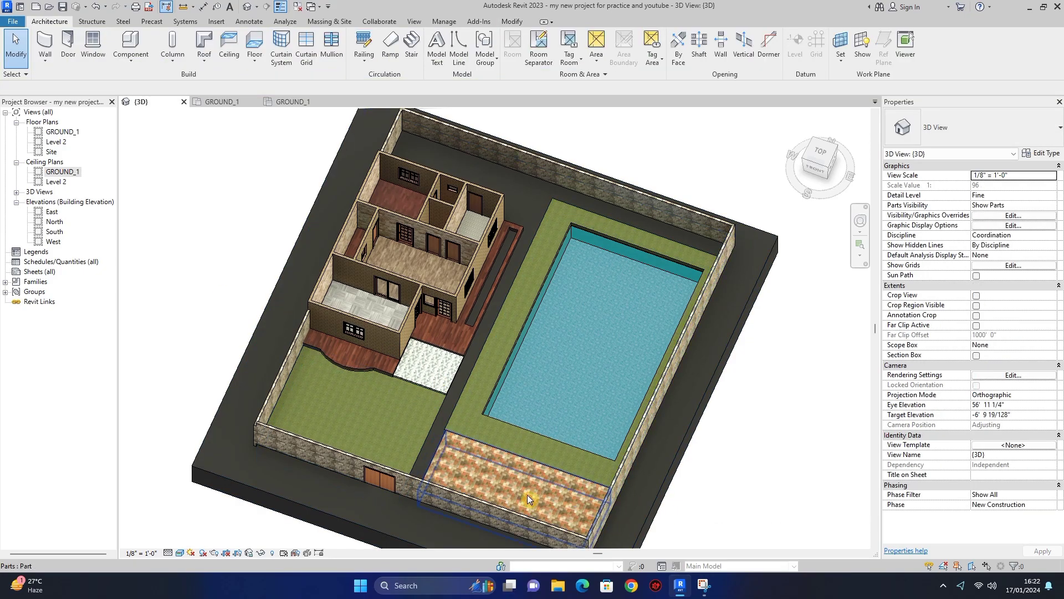
left_click(859, 220)
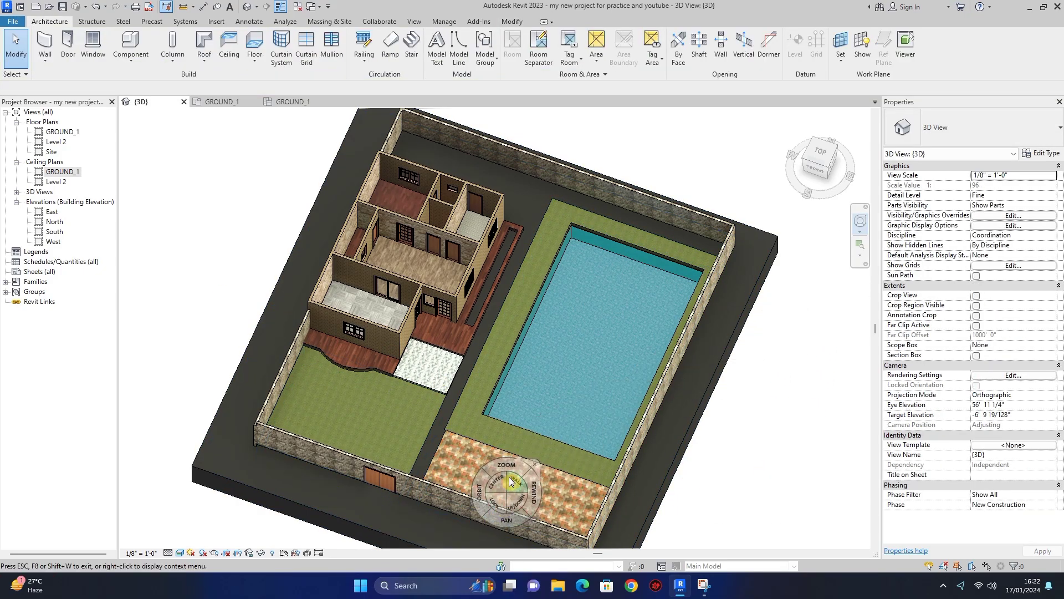
mouse_move(508, 441)
left_mouse_down()
mouse_move(515, 392)
mouse_move(471, 460)
mouse_move(443, 477)
mouse_move(451, 468)
mouse_move(365, 478)
mouse_move(450, 489)
mouse_move(452, 456)
mouse_move(483, 471)
mouse_move(489, 445)
left_mouse_up()
left_click_drag(488, 482, 411, 441)
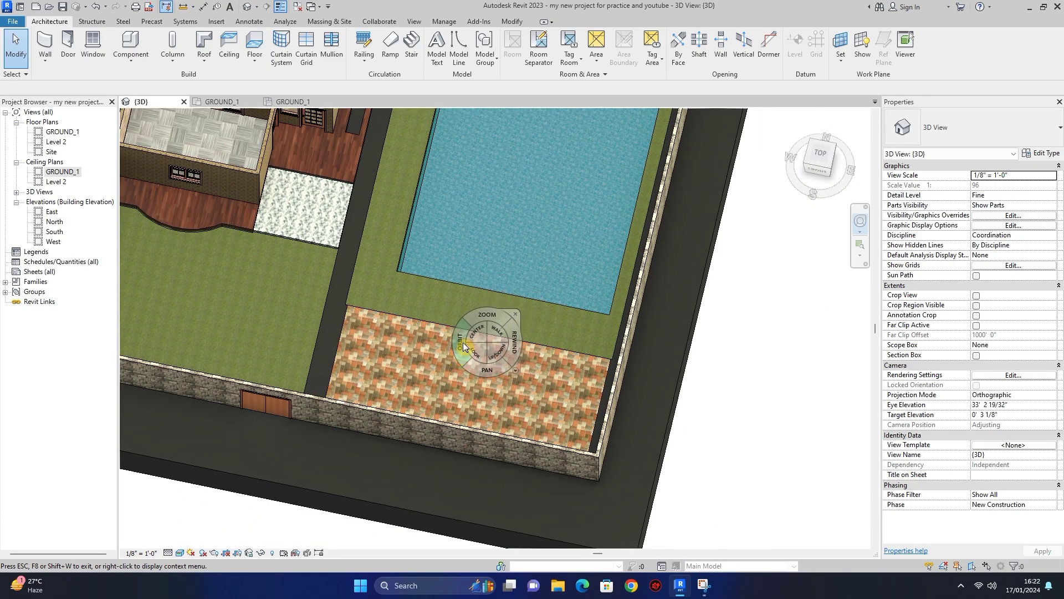
left_click_drag(485, 314, 436, 442)
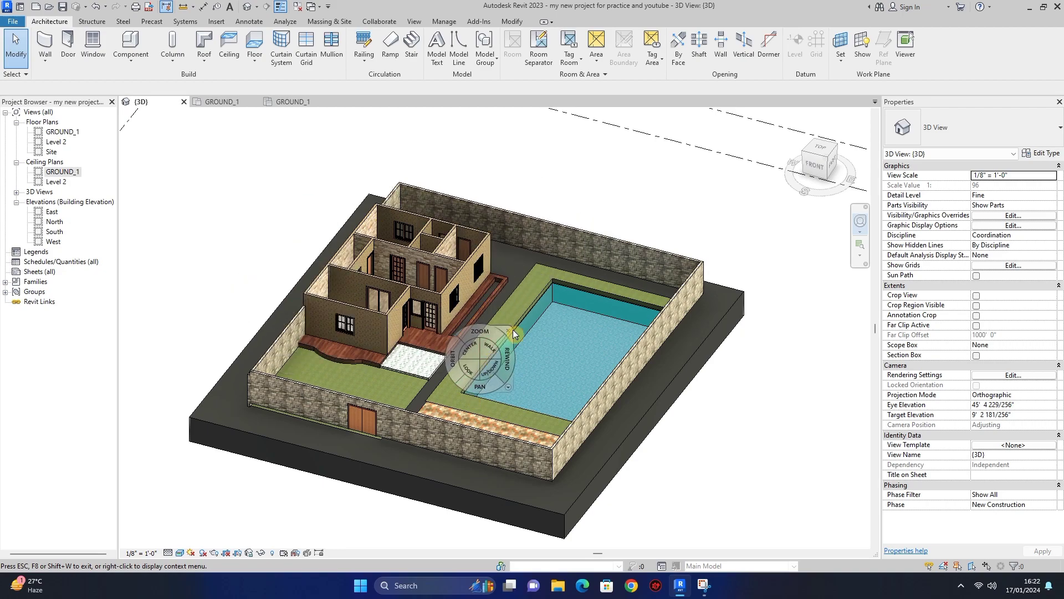
left_click(510, 331)
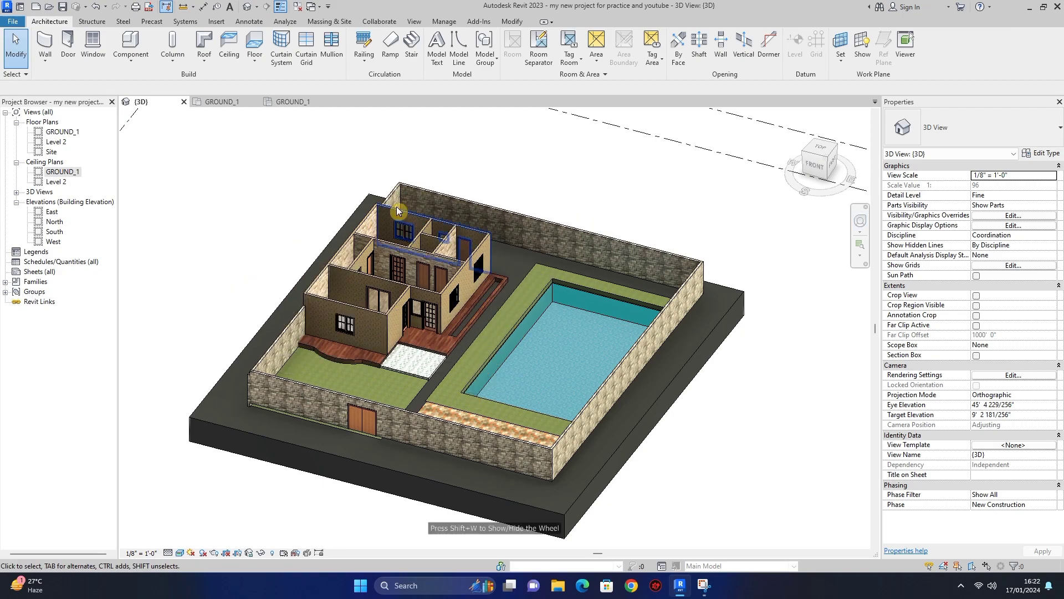
- Start a new building component schedule for the Parts category in the New Construction phase
right_click(50, 264)
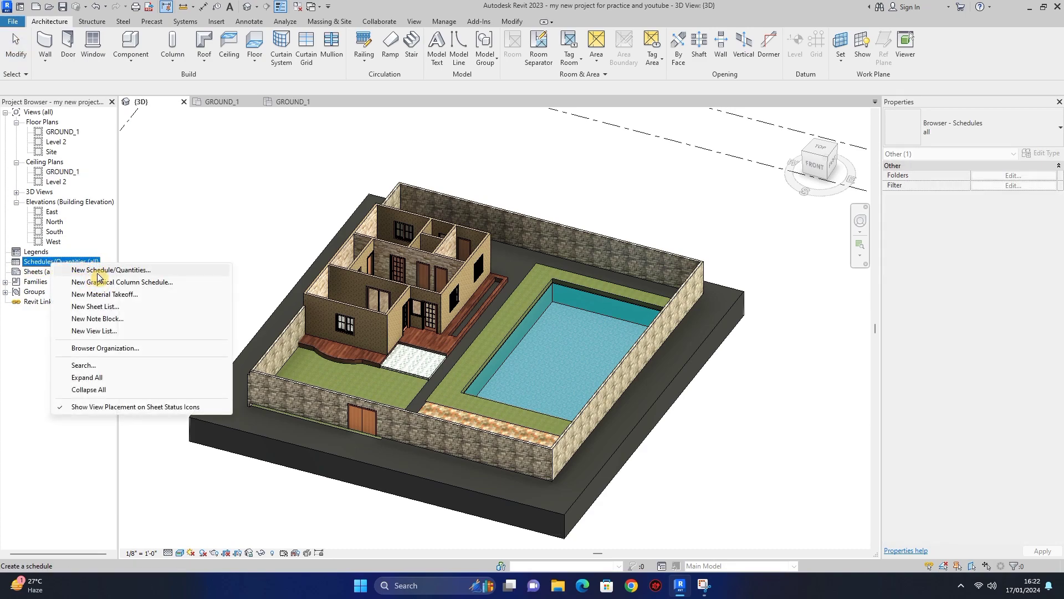
left_click(133, 276)
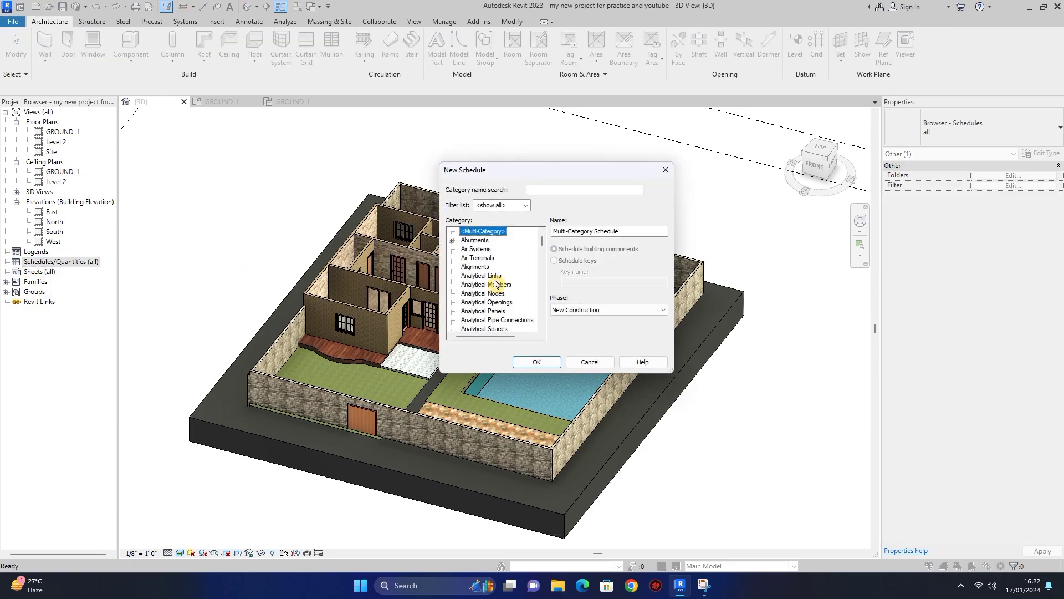
left_click(475, 249)
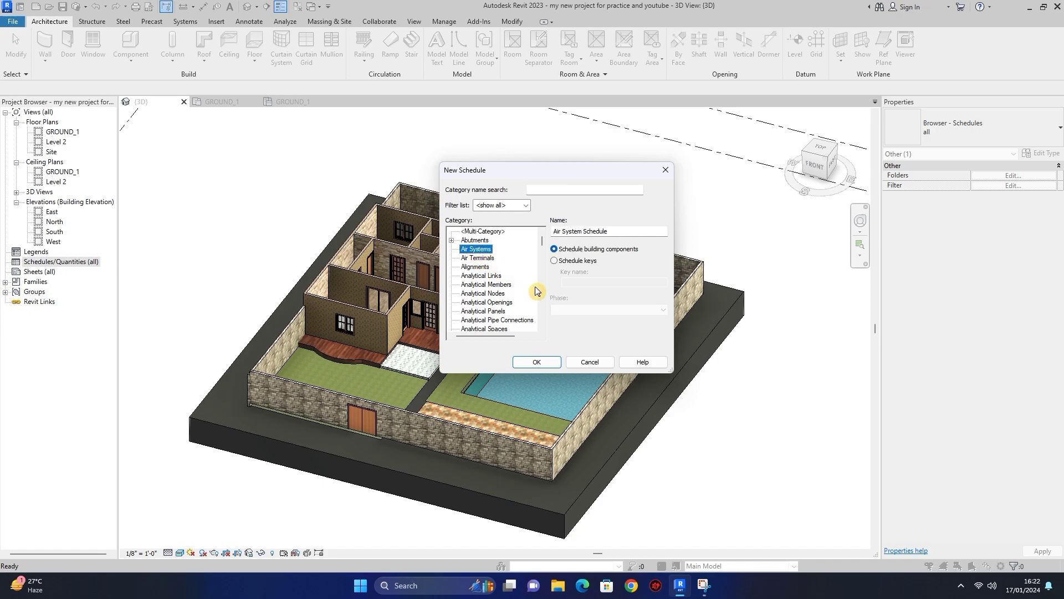
key("p")
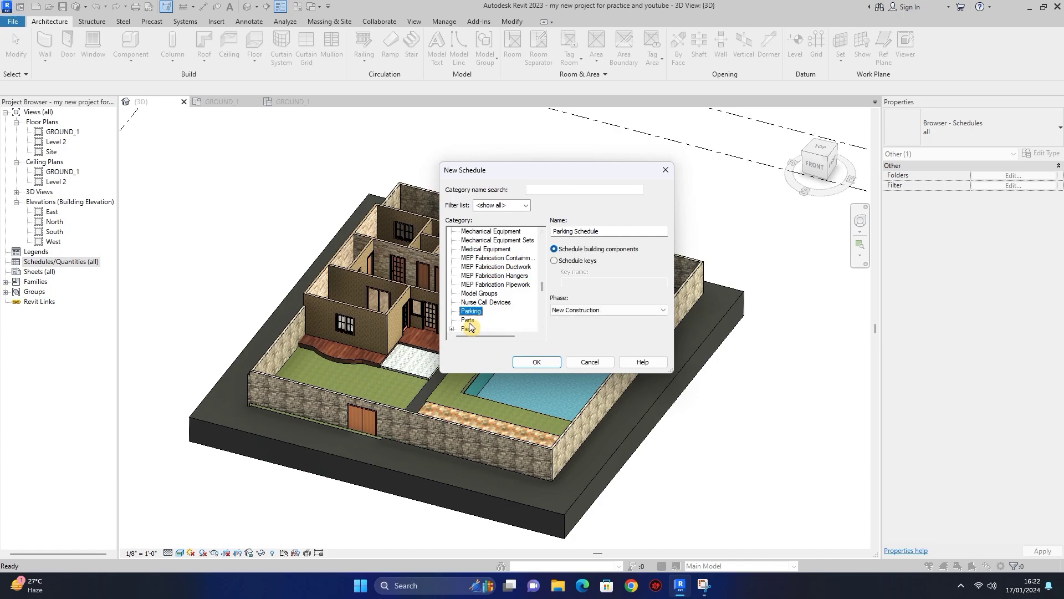
left_click(468, 321)
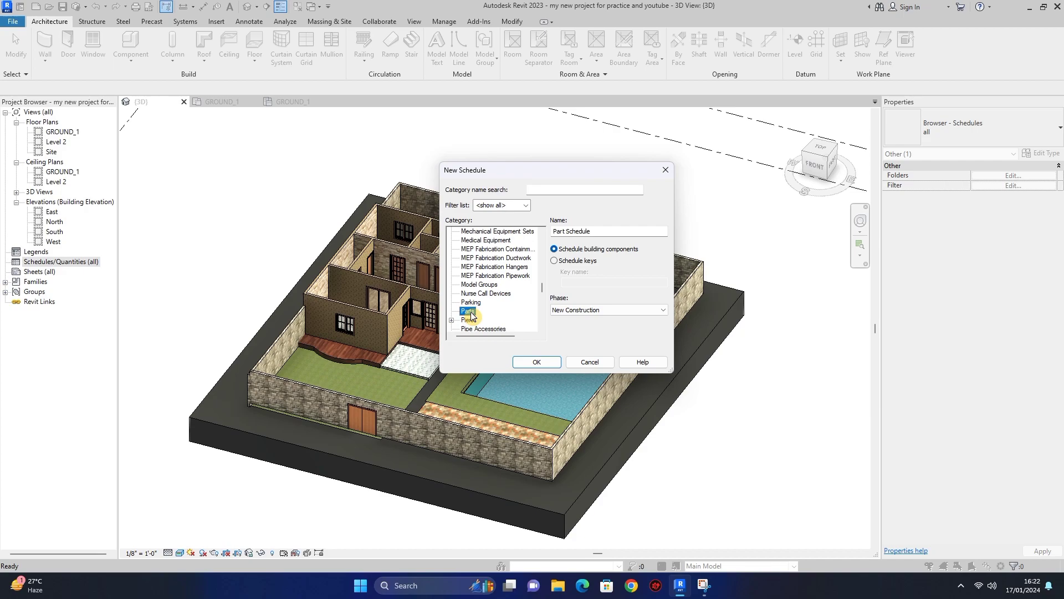
double_click(470, 311)
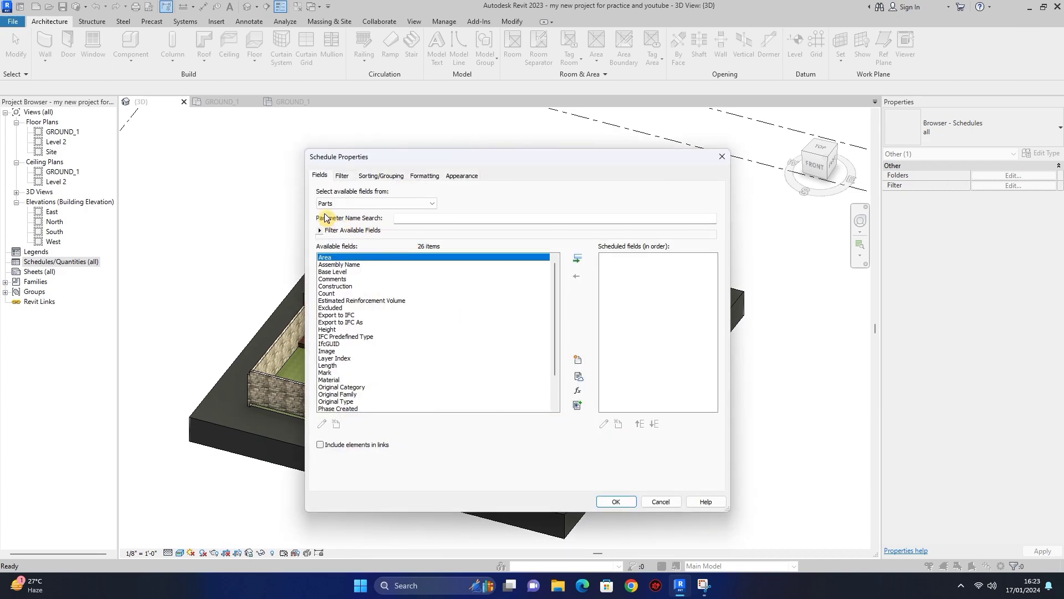
- Add the Area, Volume and Material fields to the part schedule, place Material first in the order, and generate the schedule
double_click(328, 259)
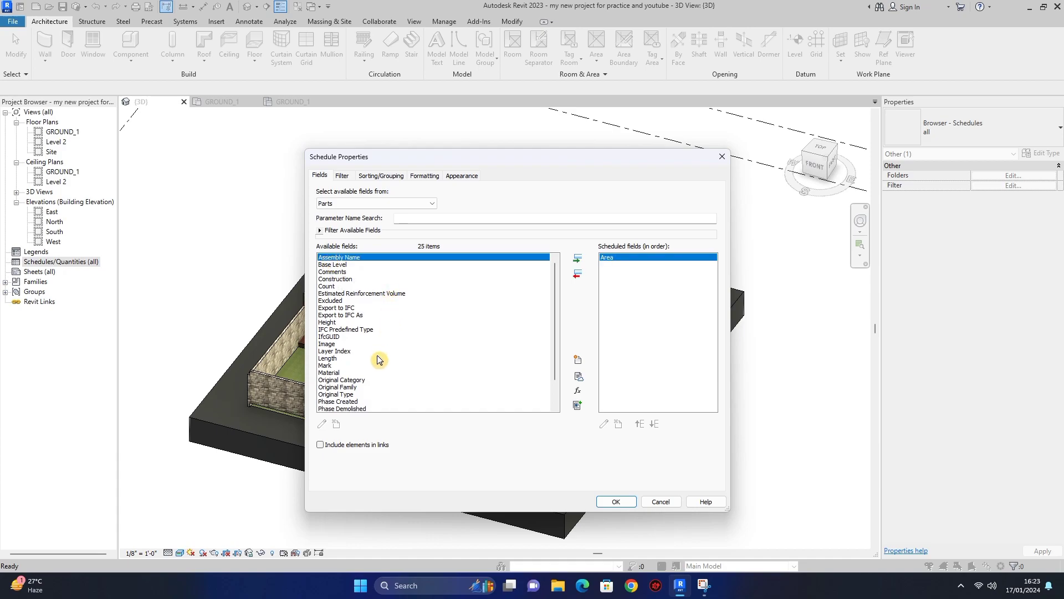
scroll(366, 388, "down", 2)
left_click(344, 402)
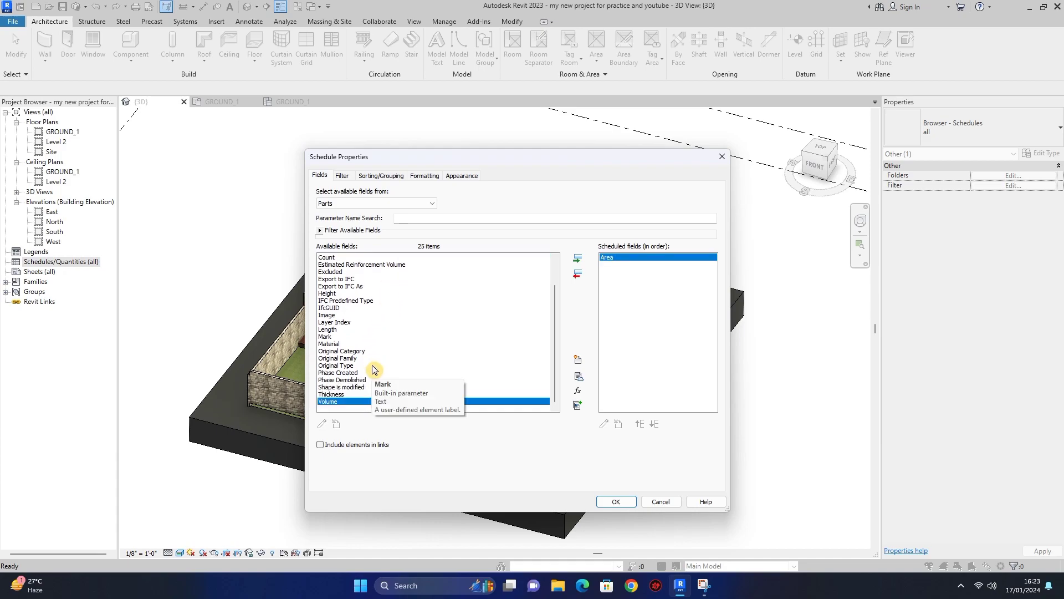
double_click(335, 403)
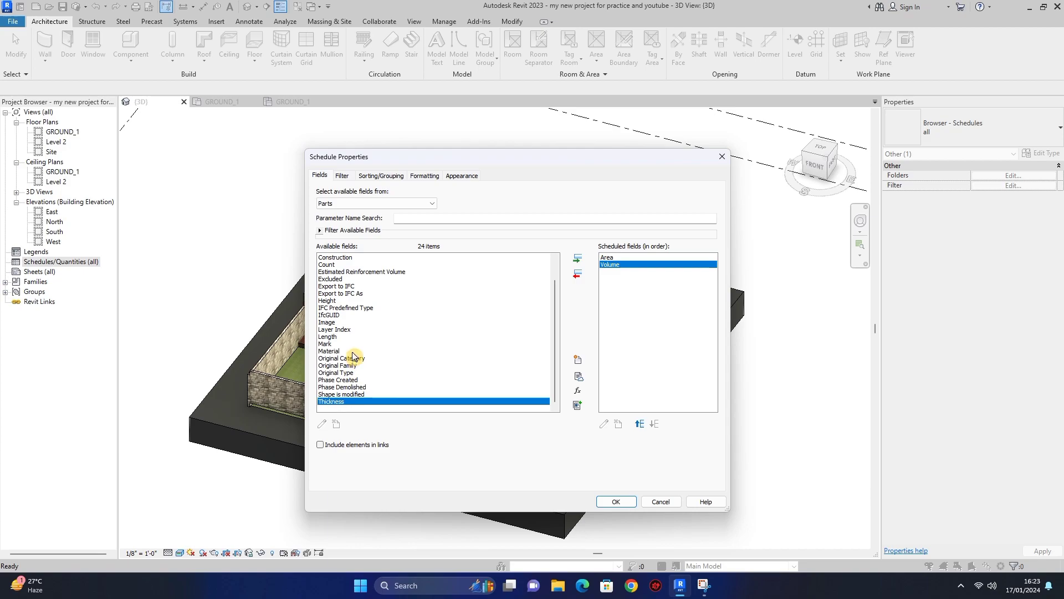
left_click(333, 343)
left_click(340, 351)
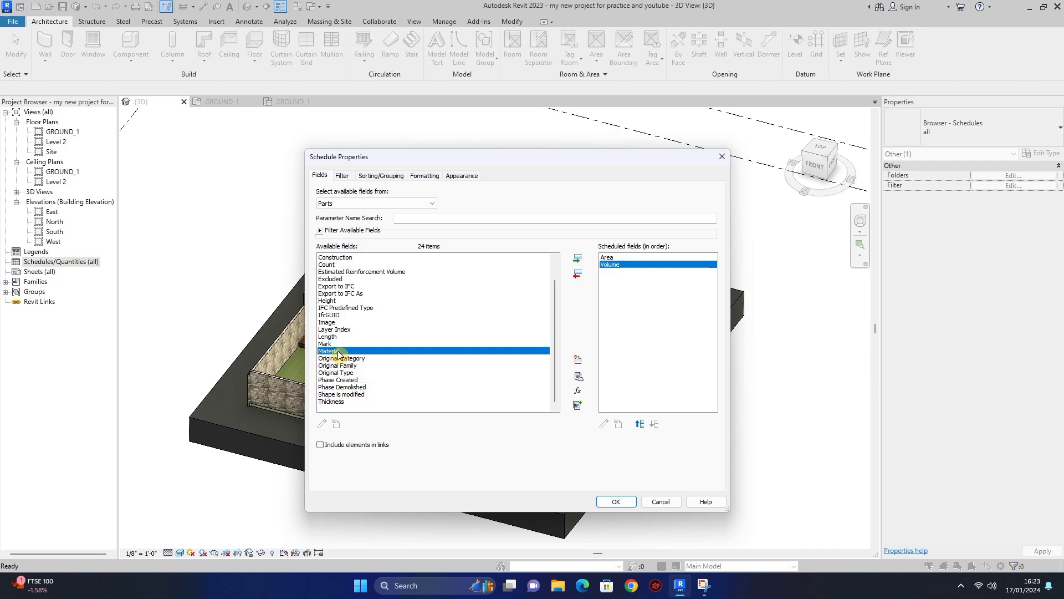
double_click(339, 351)
left_click(640, 424)
left_click(640, 425)
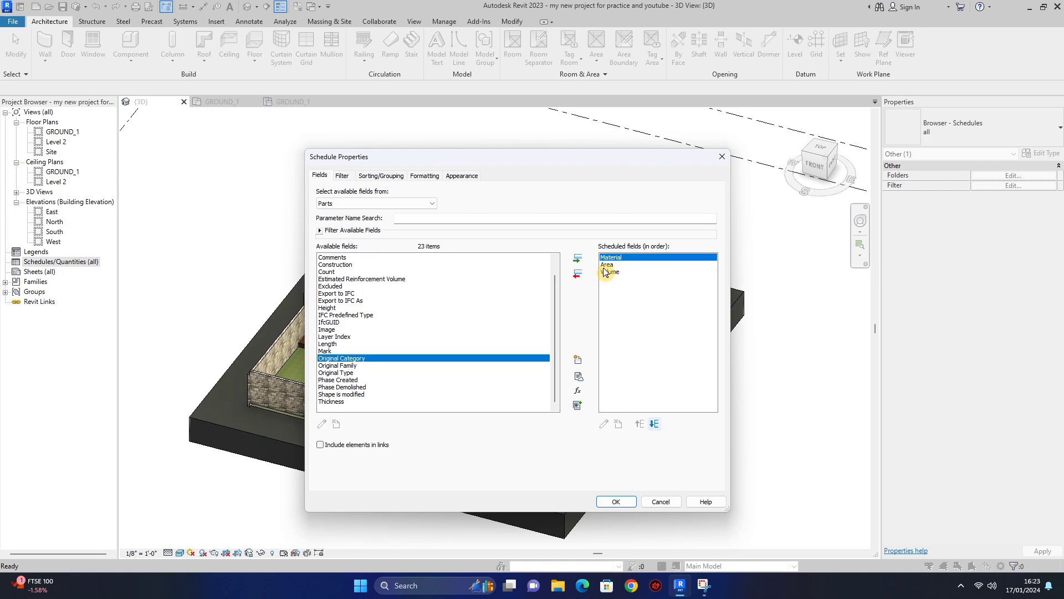
left_click(616, 502)
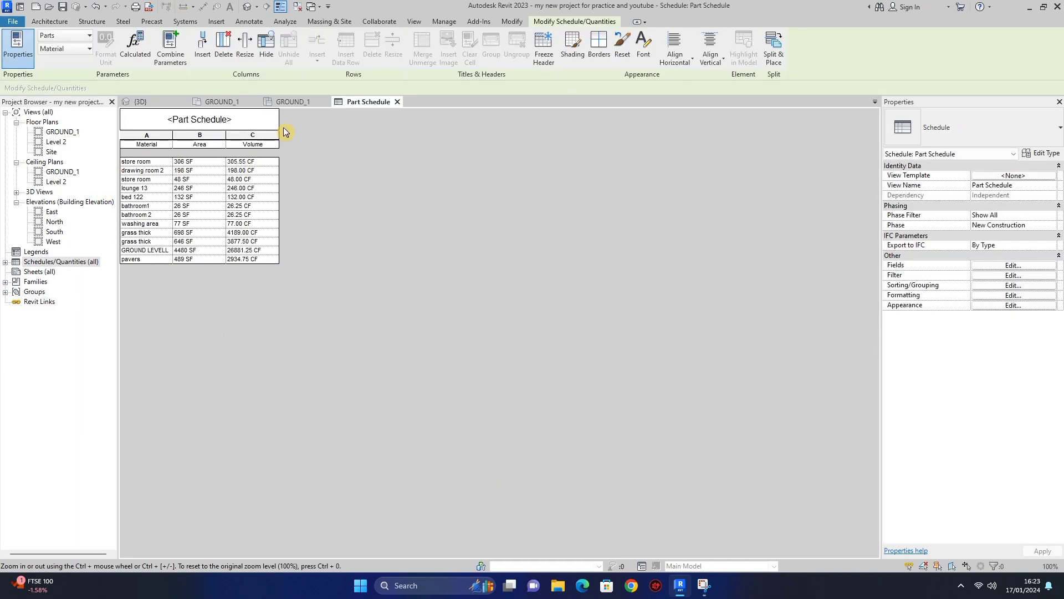
- Widen the Volume, Area and Material columns of the part schedule so their full contents fit
left_click_drag(279, 133, 591, 135)
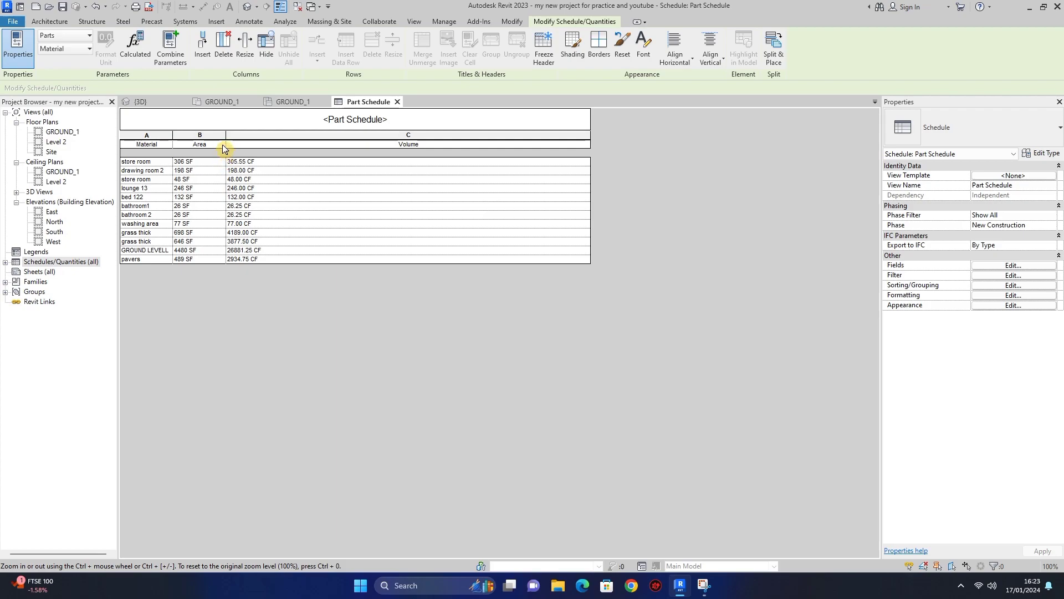
left_click_drag(225, 135, 329, 138)
left_click_drag(172, 137, 315, 136)
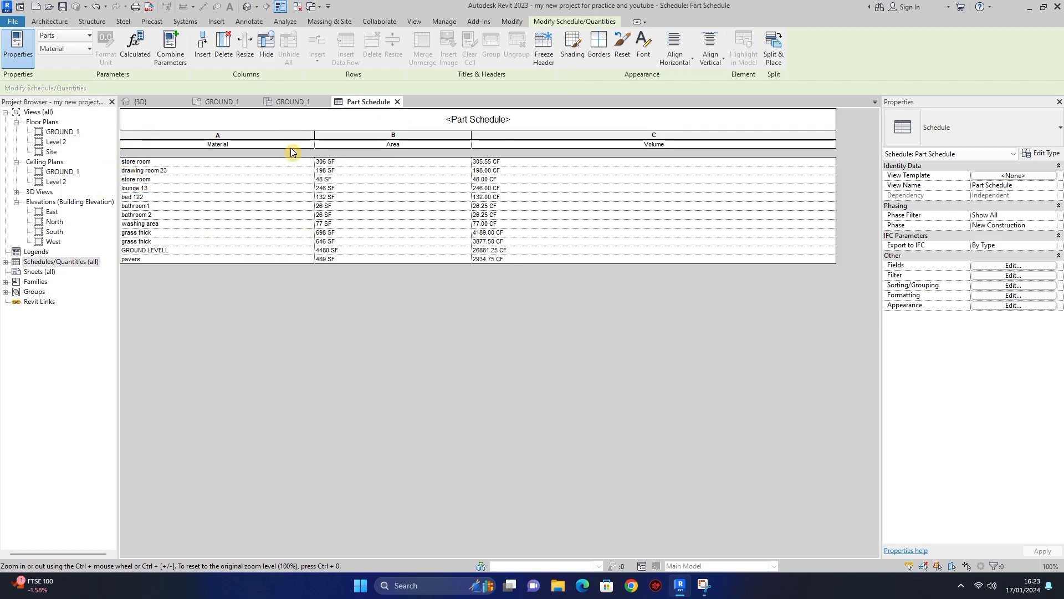